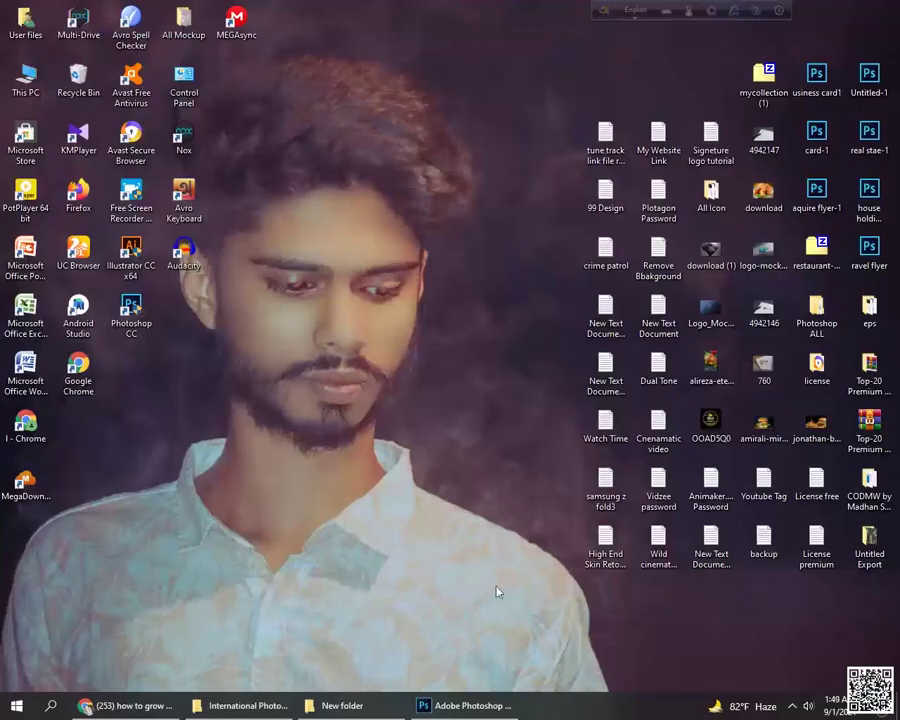
Step: Switch to Photoshop and create a blank 1280 × 720 px document at 300 pixels/inch with a white background
{"action": "left_click", "coordinate": [462, 706]}
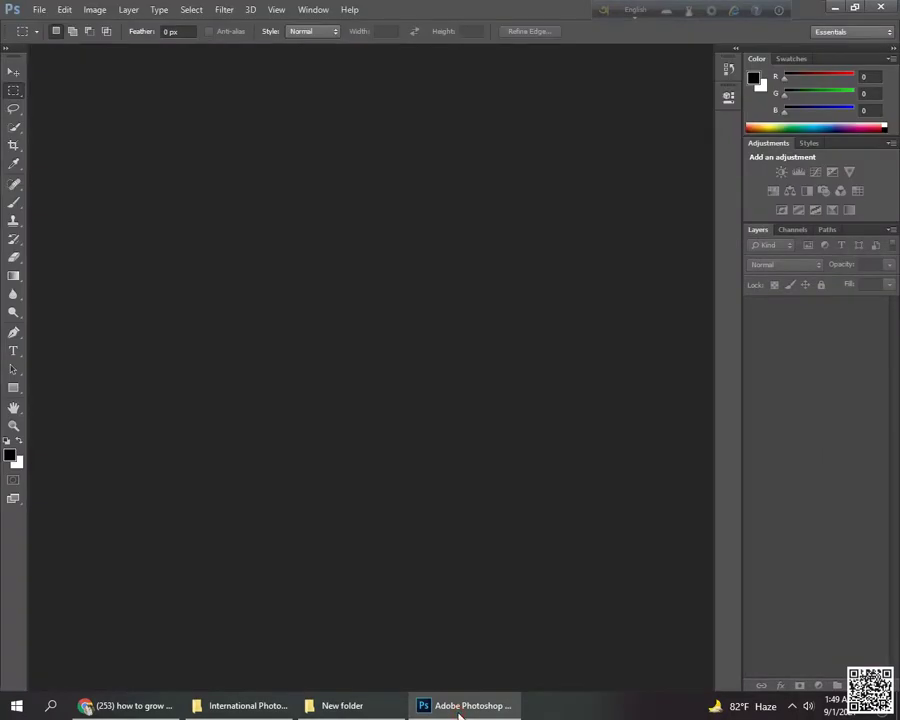
{"action": "left_click", "coordinate": [38, 9]}
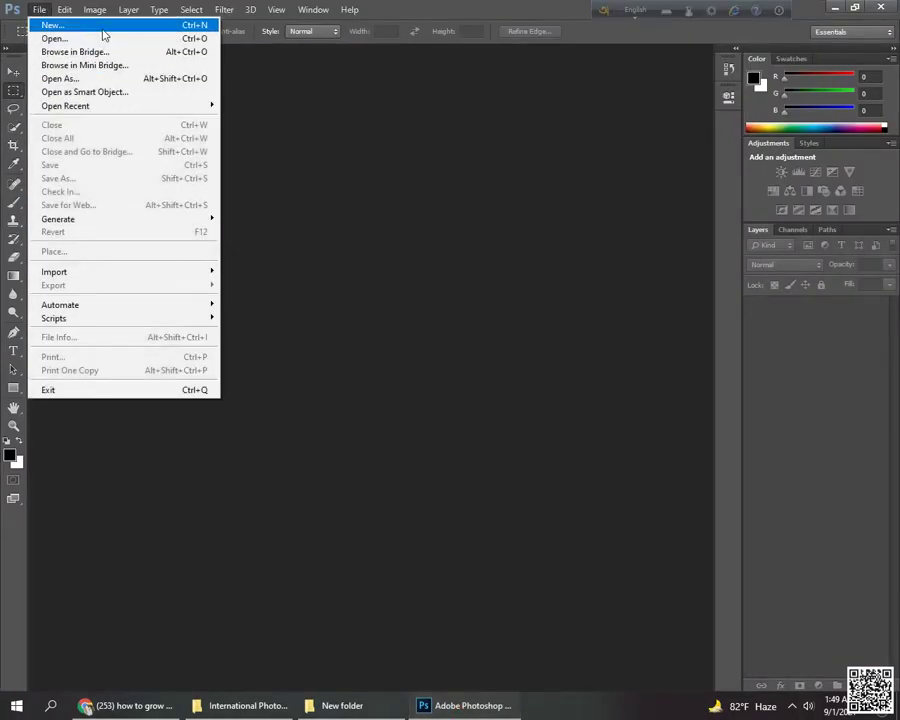
{"action": "left_click", "coordinate": [103, 28]}
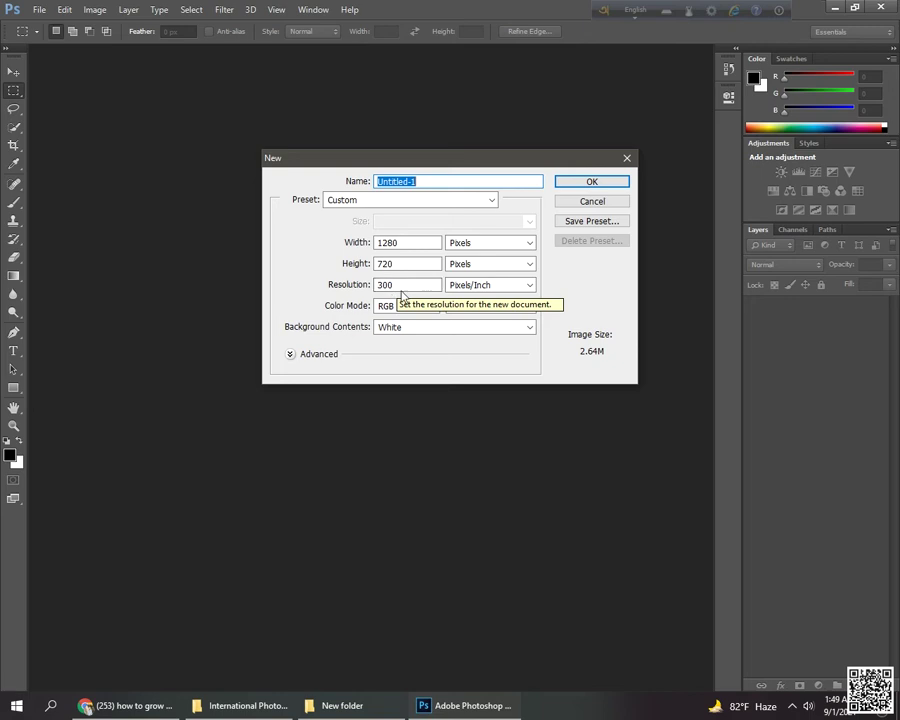
{"action": "left_click", "coordinate": [576, 184]}
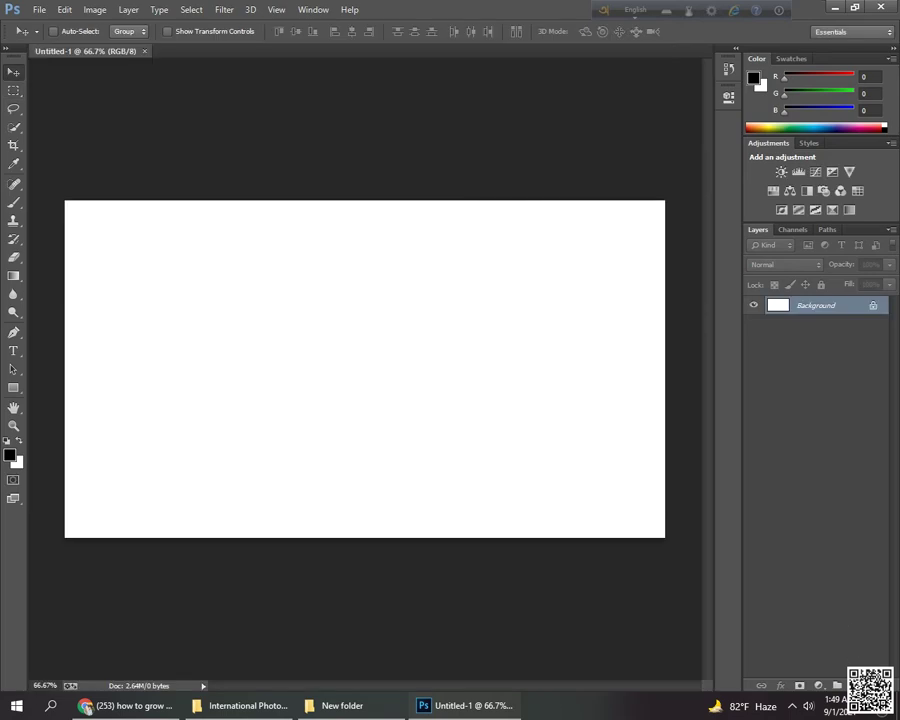
Step: Add a new layer and place the photo pexels-minervastudio-2897883 from New folder inside International Photo Editing on drive D
{"action": "left_click", "coordinate": [856, 686]}
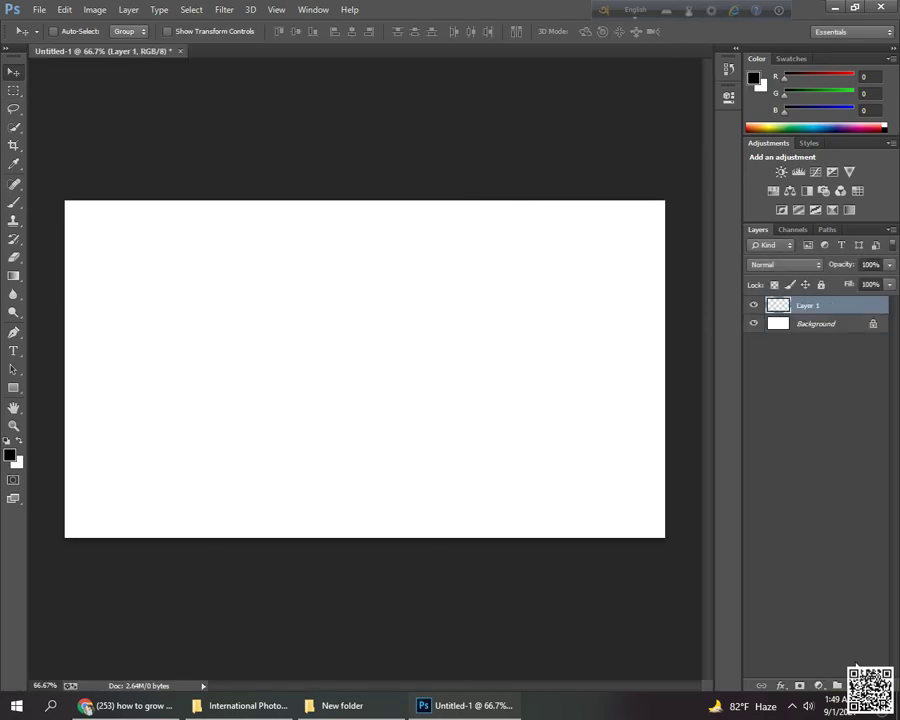
{"action": "left_click", "coordinate": [40, 9]}
{"action": "left_click", "coordinate": [85, 253]}
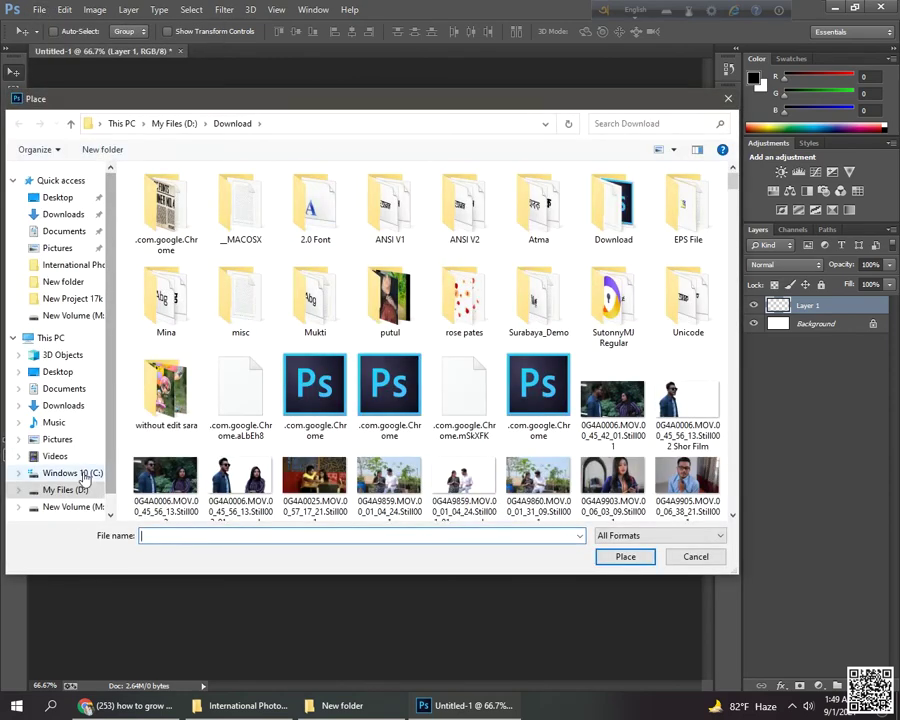
{"action": "left_click", "coordinate": [78, 489]}
{"action": "double_click", "coordinate": [240, 354]}
{"action": "double_click", "coordinate": [396, 196]}
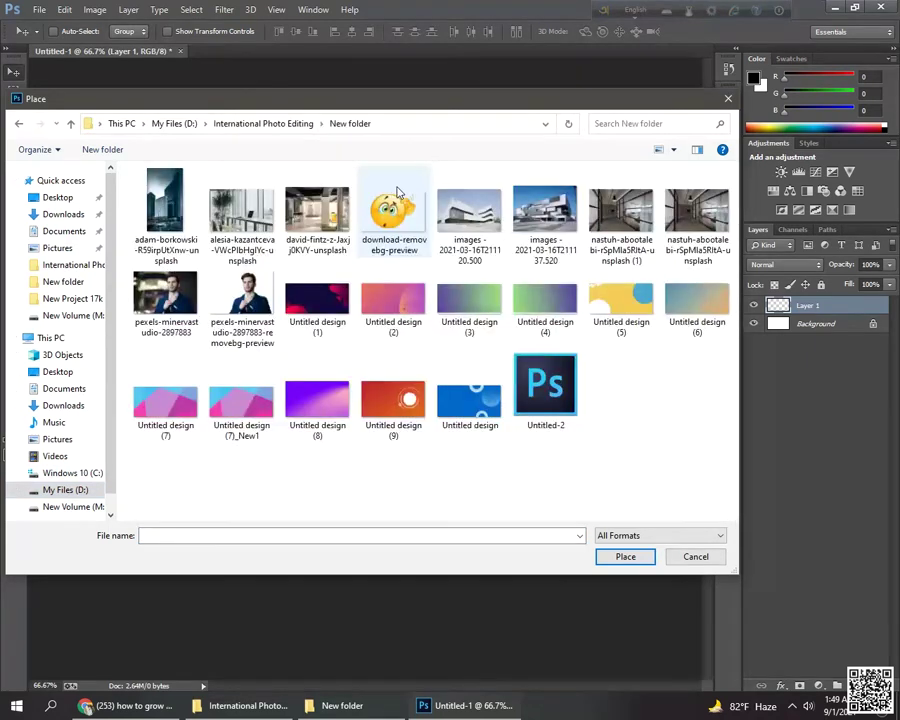
{"action": "left_click", "coordinate": [178, 290]}
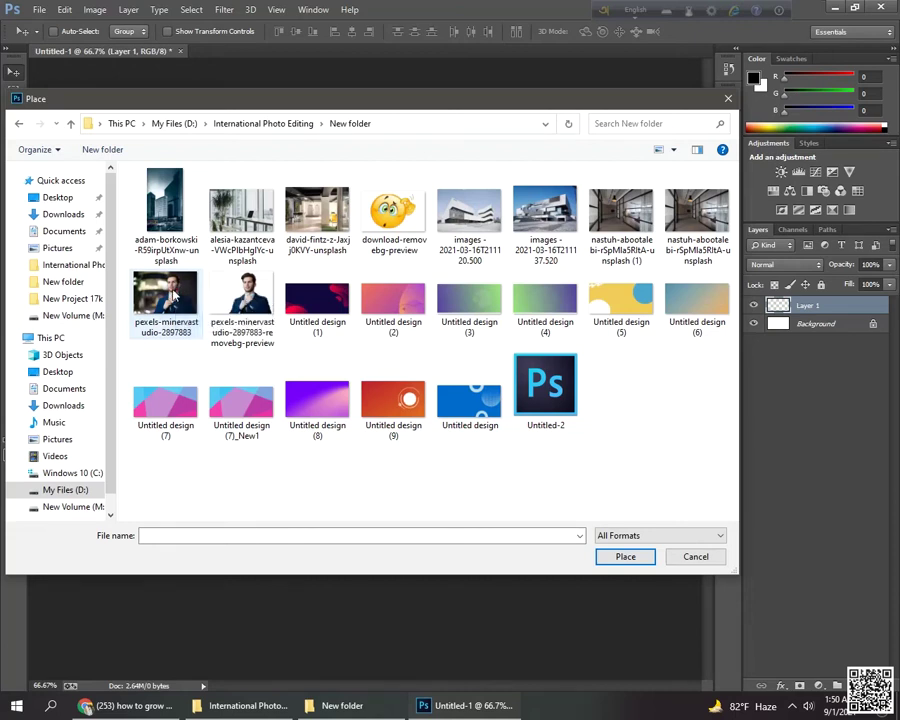
{"action": "left_click", "coordinate": [625, 556]}
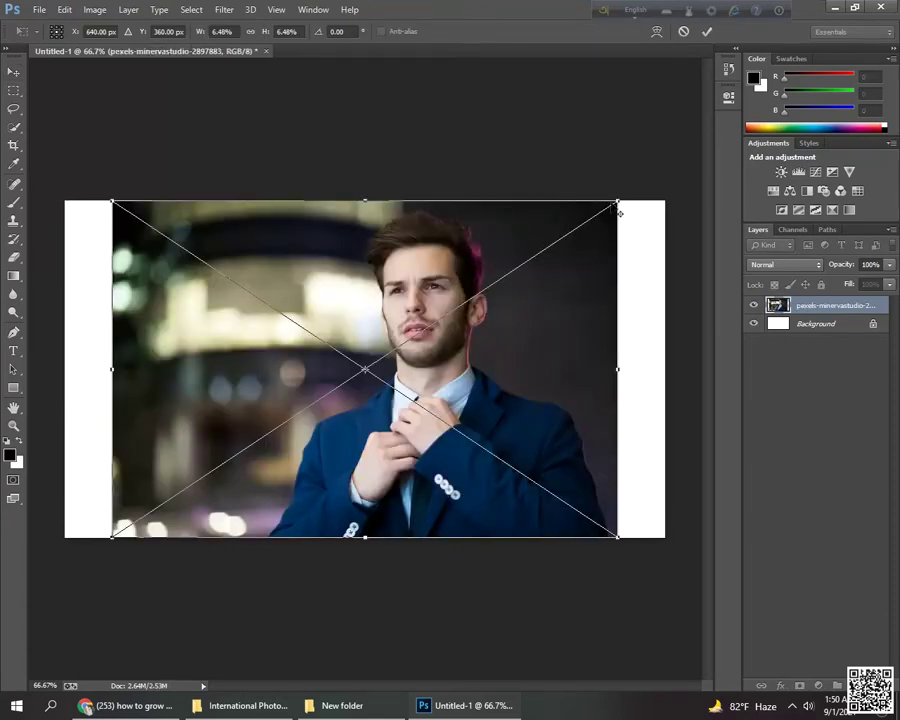
Step: Enlarge the placed photo to about 7.75% and shift it slightly down so it covers the whole canvas
{"action": "left_click_drag", "start_coordinate": [617, 201], "coordinate": [669, 167]}
{"action": "left_click_drag", "start_coordinate": [635, 279], "coordinate": [636, 298]}
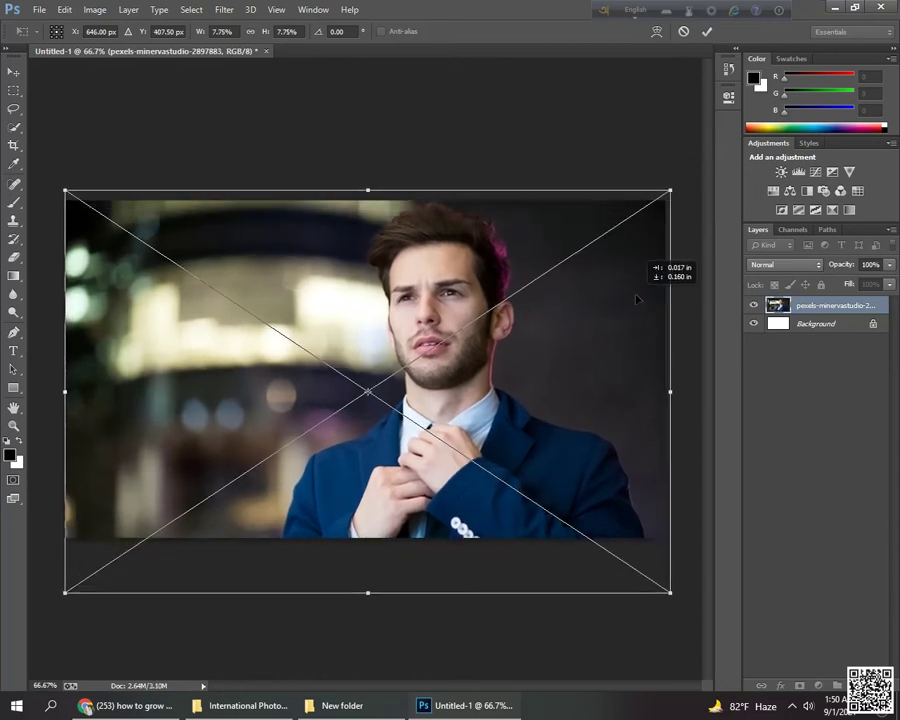
{"action": "key", "text": "Return"}
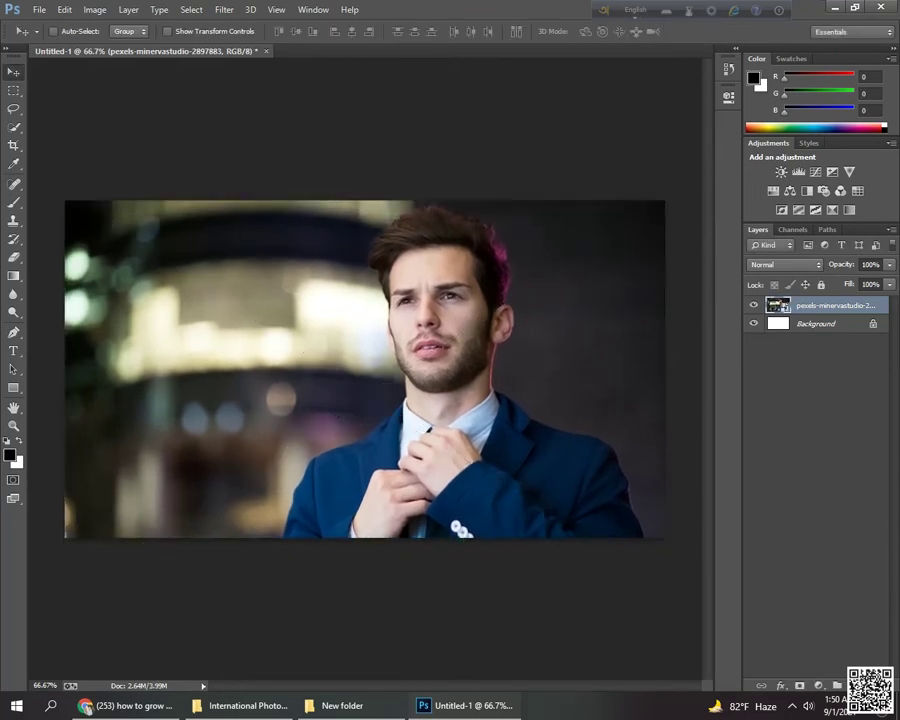
Step: Add a layer above the photo and draw a rectangle about 558 × 303 px beside the man's face, over the blurred background
{"action": "left_click", "coordinate": [820, 683]}
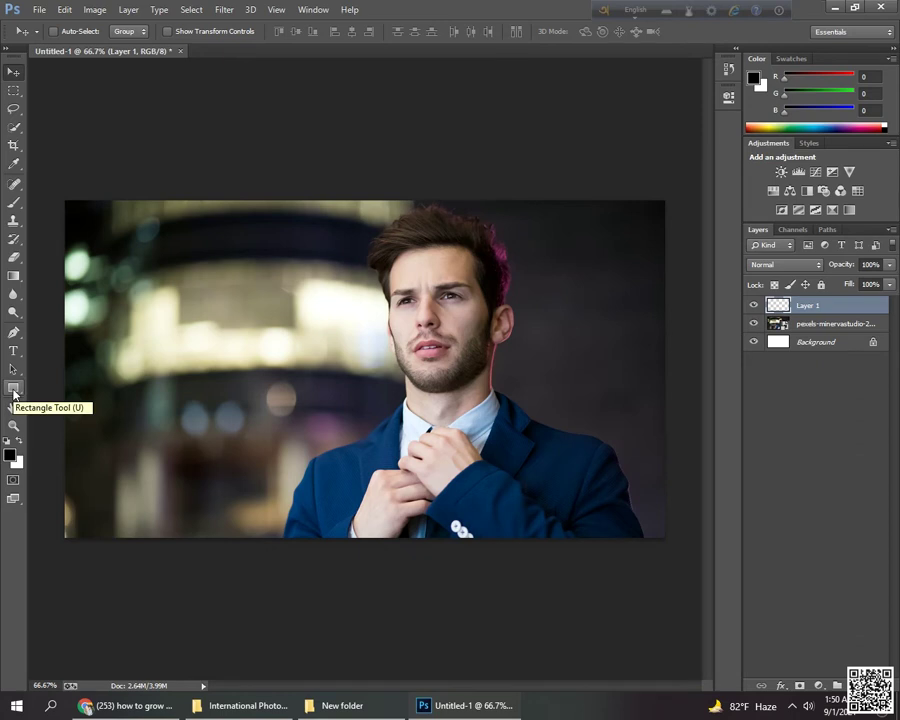
{"action": "left_click_drag", "start_coordinate": [13, 393], "coordinate": [70, 384]}
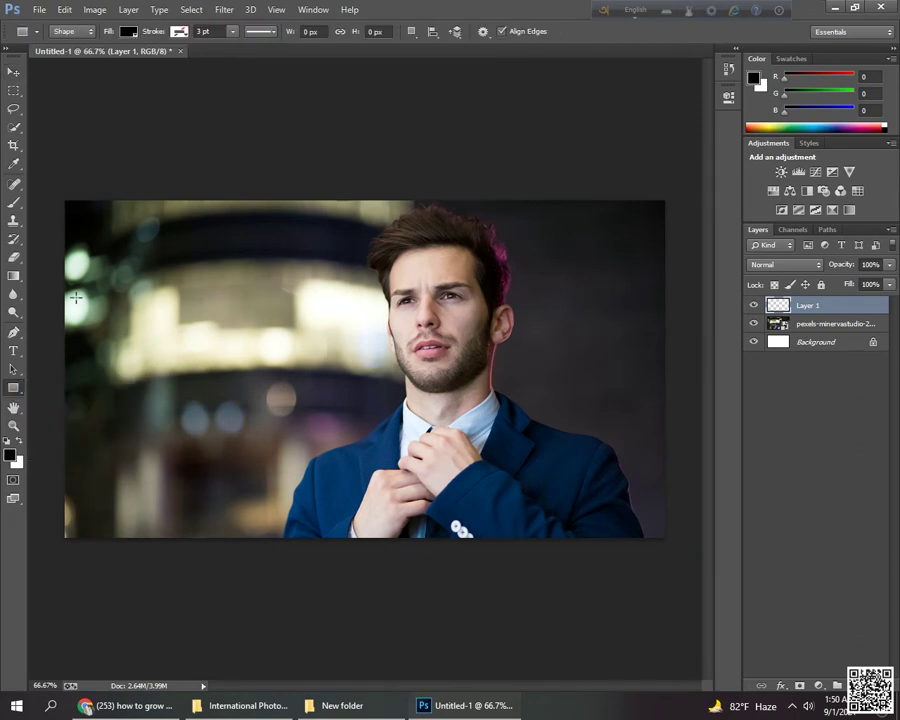
{"action": "left_click_drag", "start_coordinate": [82, 278], "coordinate": [344, 420]}
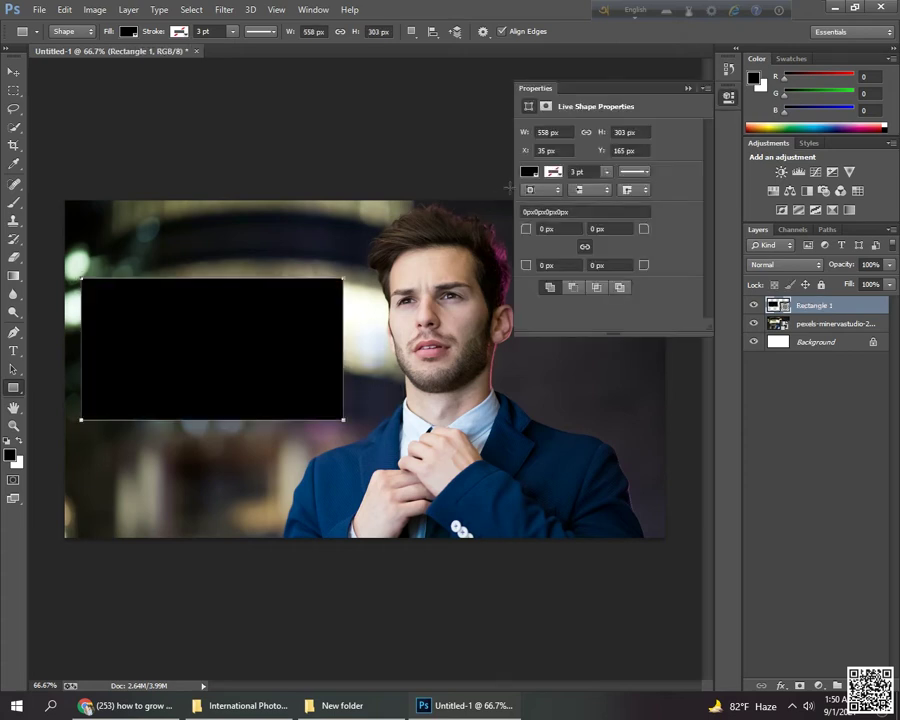
Step: Set the rectangle's fill colour to white and close its shape properties
{"action": "left_click", "coordinate": [533, 174]}
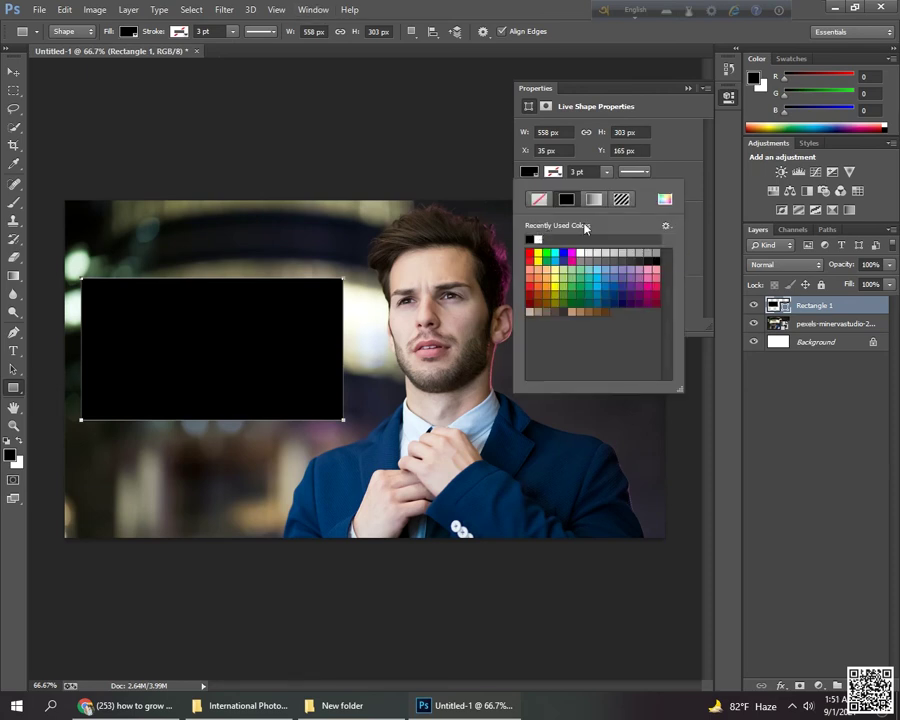
{"action": "left_click", "coordinate": [538, 239]}
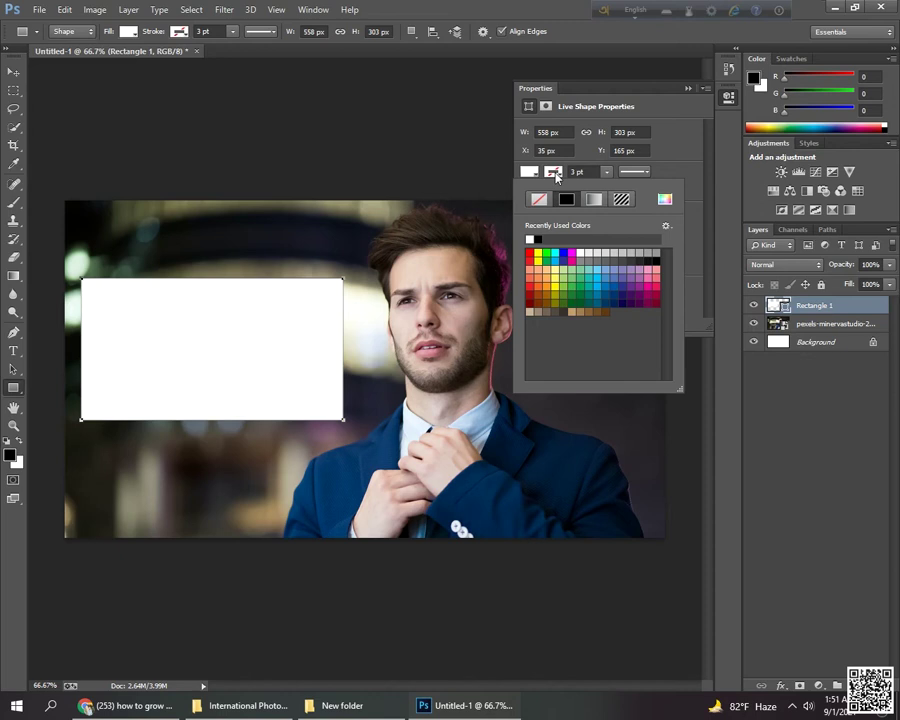
{"action": "left_click", "coordinate": [554, 174]}
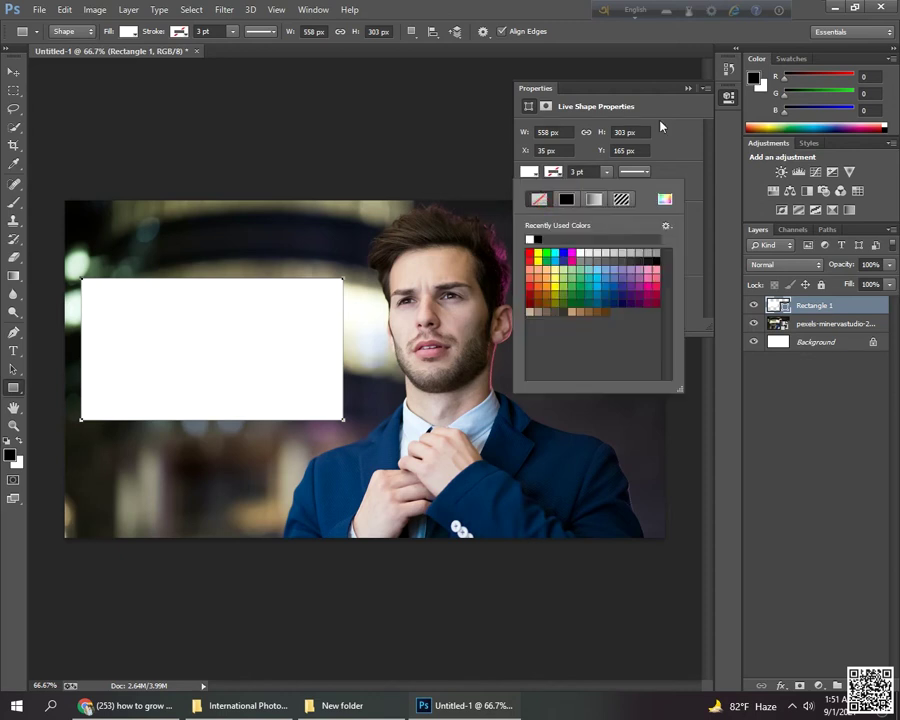
{"action": "left_click", "coordinate": [687, 90]}
{"action": "left_click", "coordinate": [687, 90]}
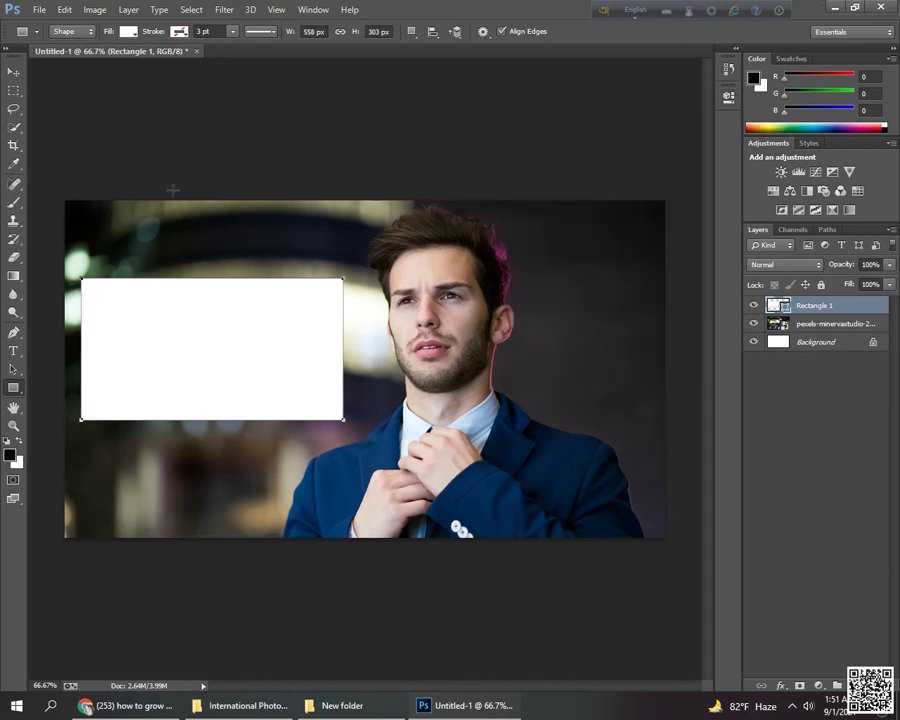
Step: Stretch the white rectangle horizontally toward the man's face to about 106.6% of its width
{"action": "left_click", "coordinate": [14, 72]}
{"action": "left_click", "coordinate": [348, 382]}
{"action": "key", "text": "ctrl+t"}
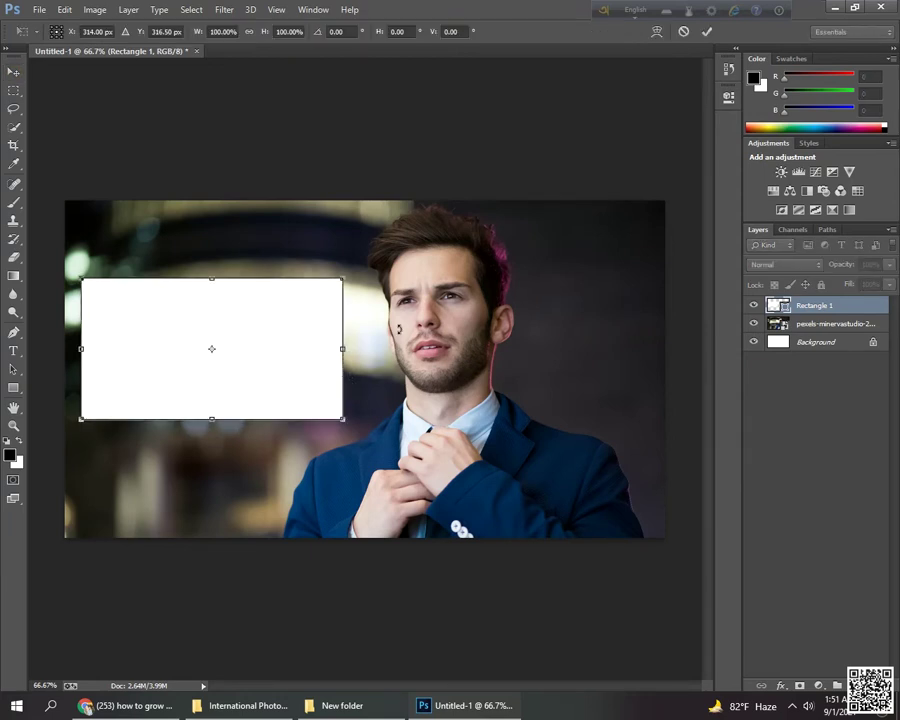
{"action": "left_click_drag", "start_coordinate": [343, 349], "coordinate": [361, 349]}
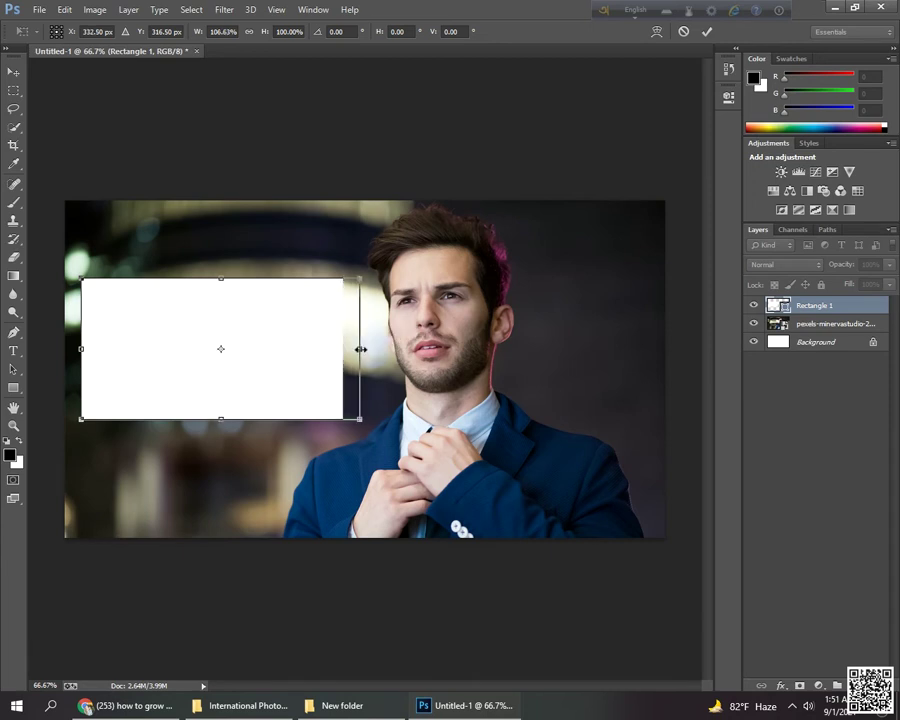
{"action": "left_click", "coordinate": [706, 31]}
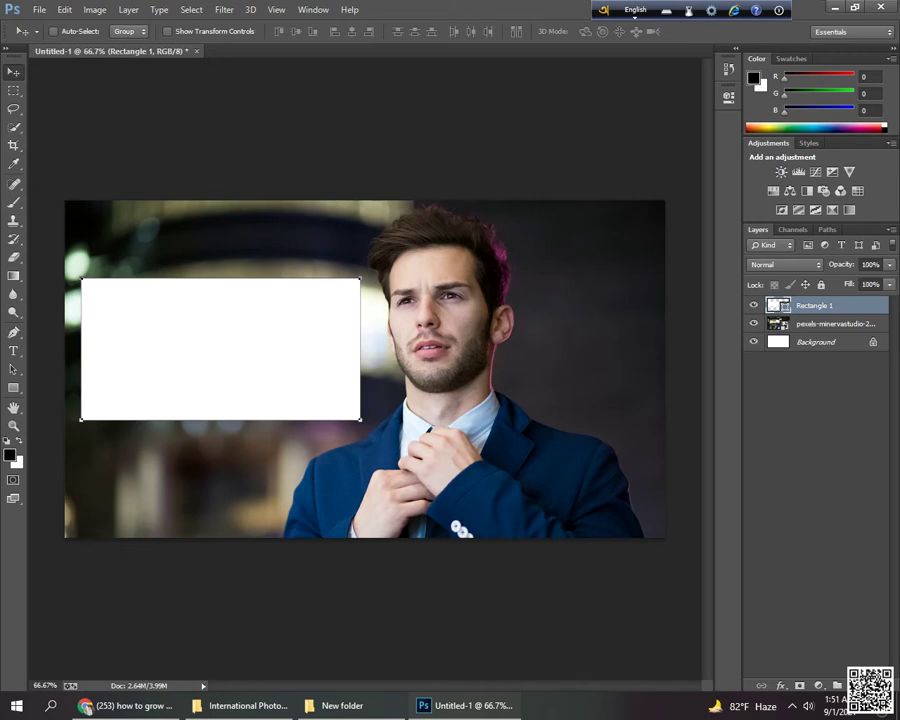
Step: Add a new layer and enter the black Arial Bold 18 pt text "HOW TO GROW YOUR CORPORATE SKILLS" in three lines over the white rectangle
{"action": "key", "text": "ctrl+shift+alt+n"}
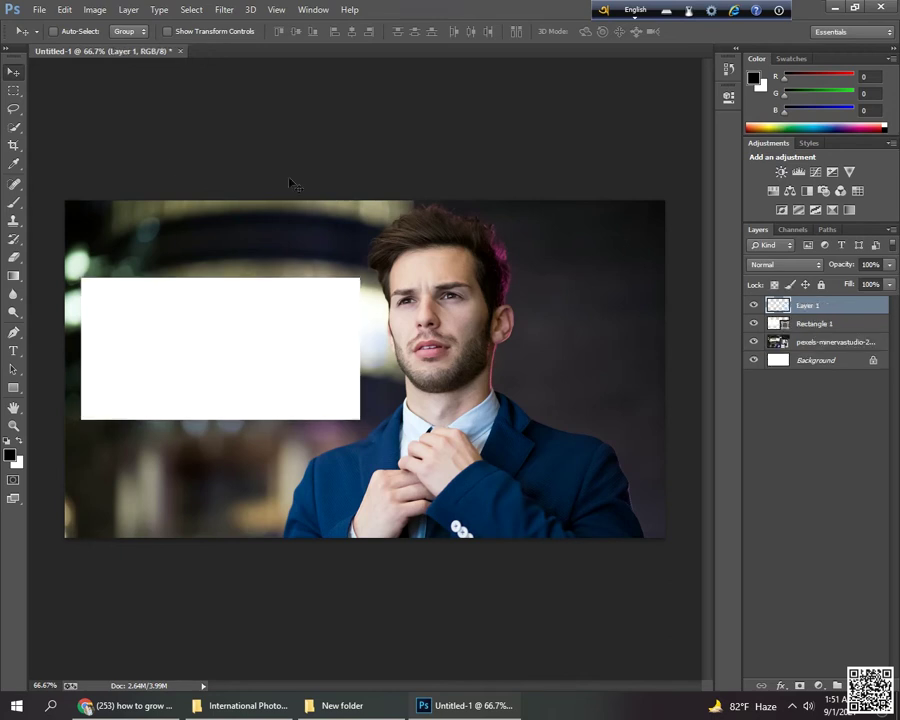
{"action": "left_click", "coordinate": [13, 350]}
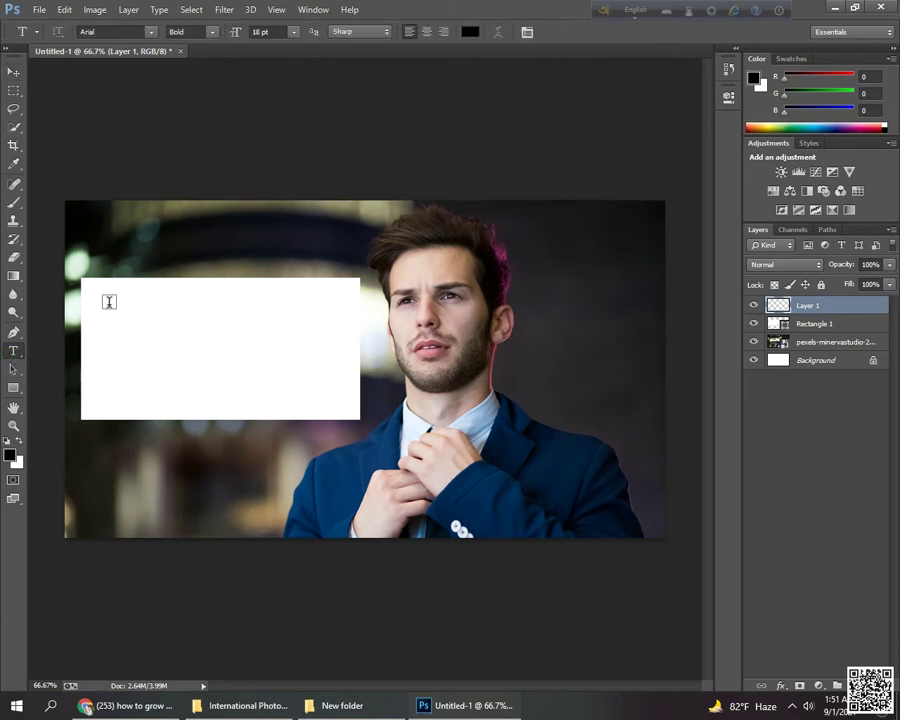
{"action": "left_click", "coordinate": [100, 303]}
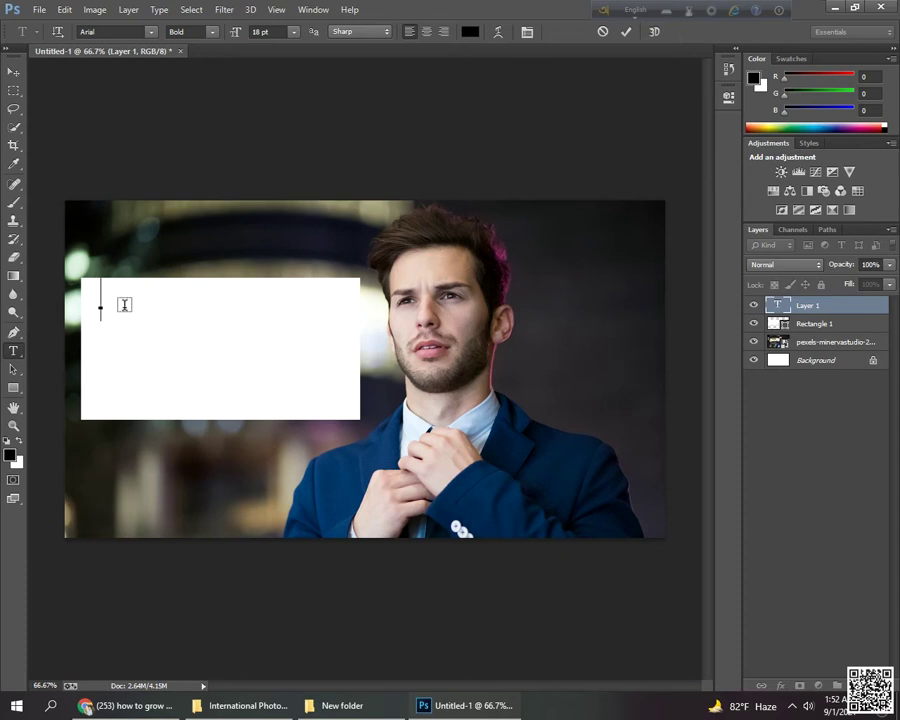
{"action": "type", "text": "HI"}
{"action": "key", "text": "BackSpace"}
{"action": "type", "text": "OW"}
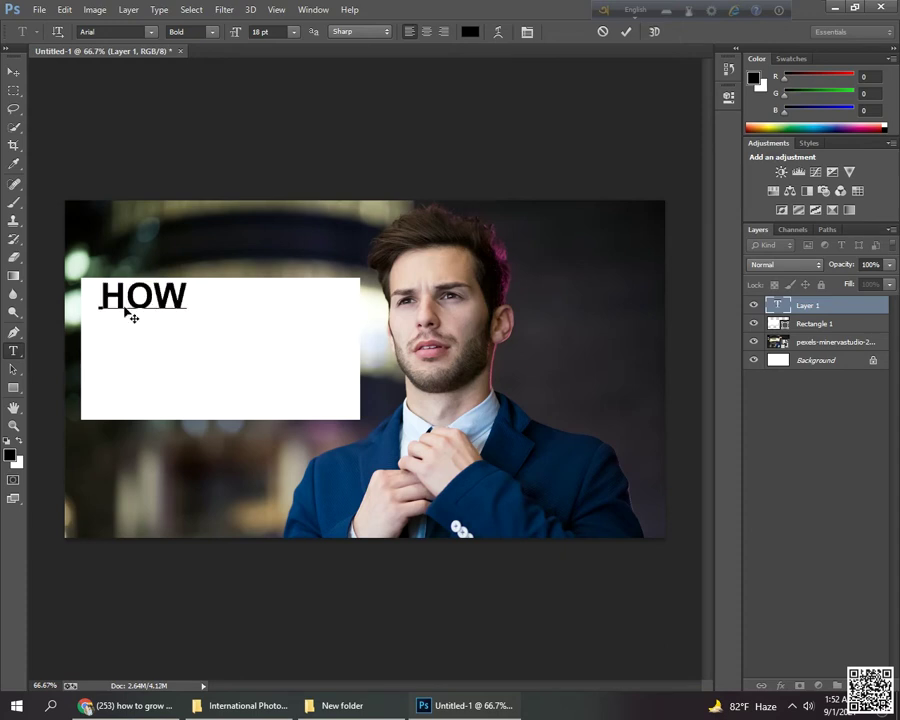
{"action": "type", "text": " TO"}
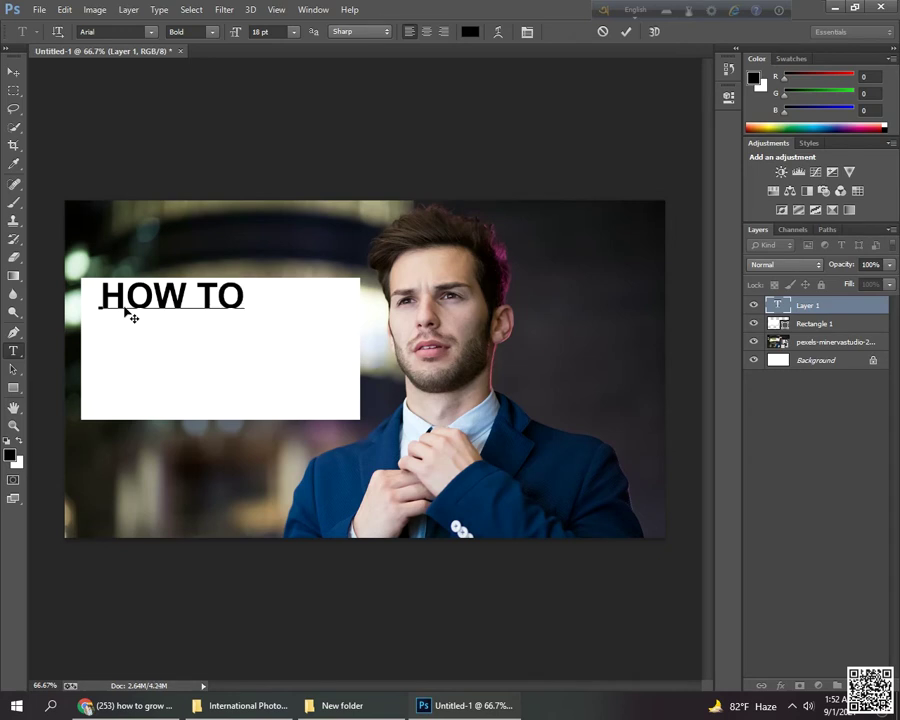
{"action": "type", "text": " GR"}
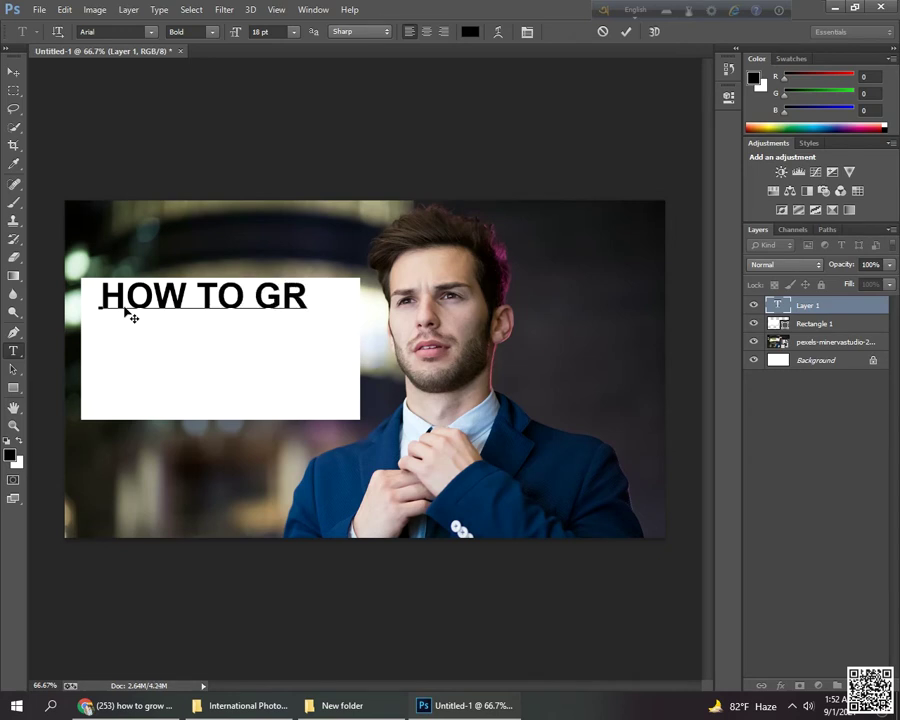
{"action": "type", "text": "OW"}
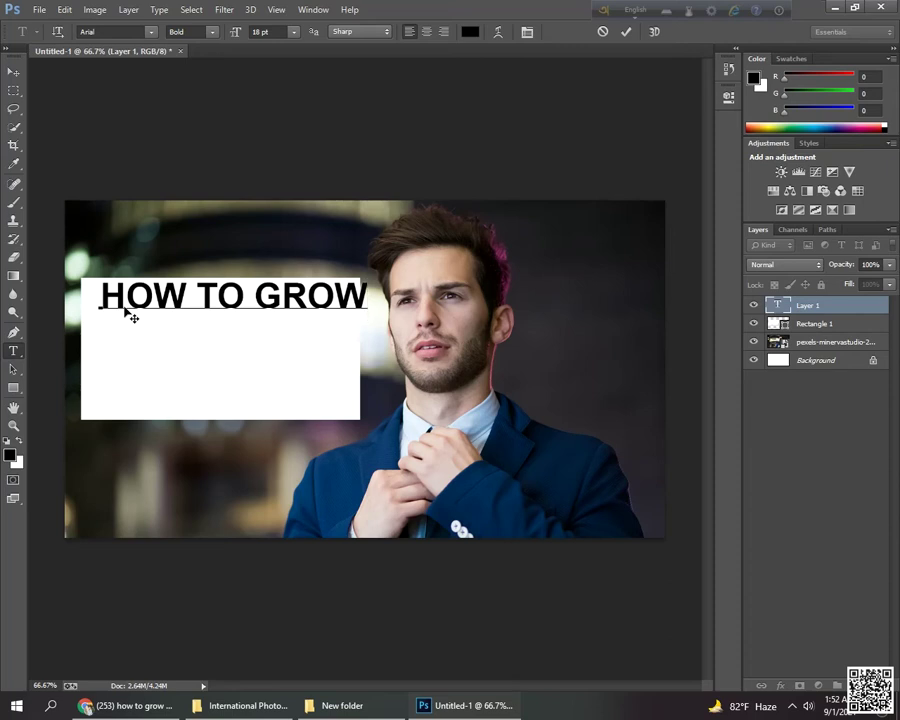
{"action": "type", "text": "YOU"}
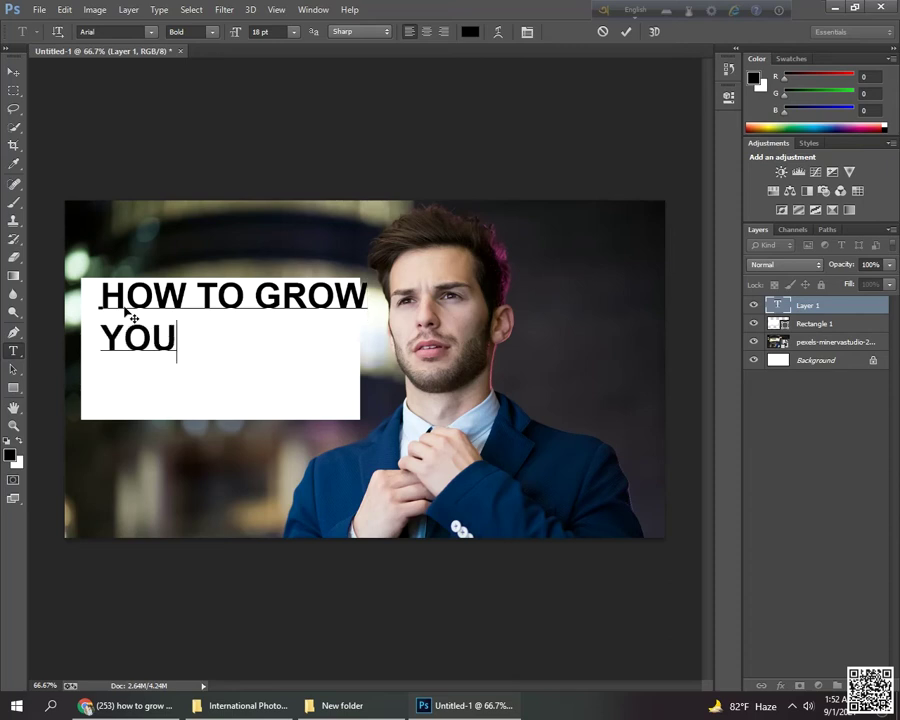
{"action": "type", "text": "R"}
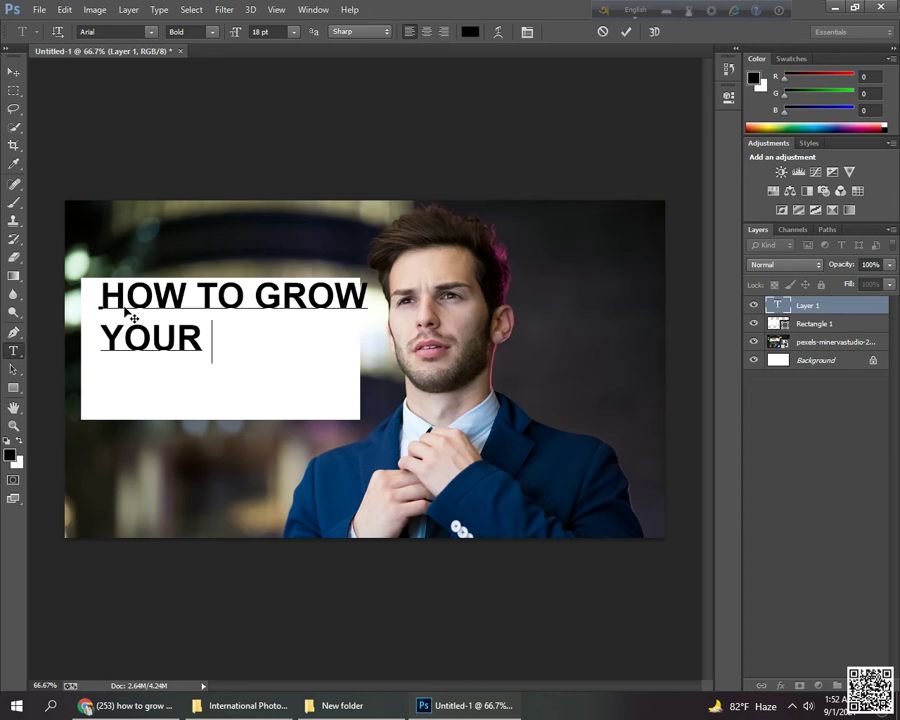
{"action": "type", "text": " COR"}
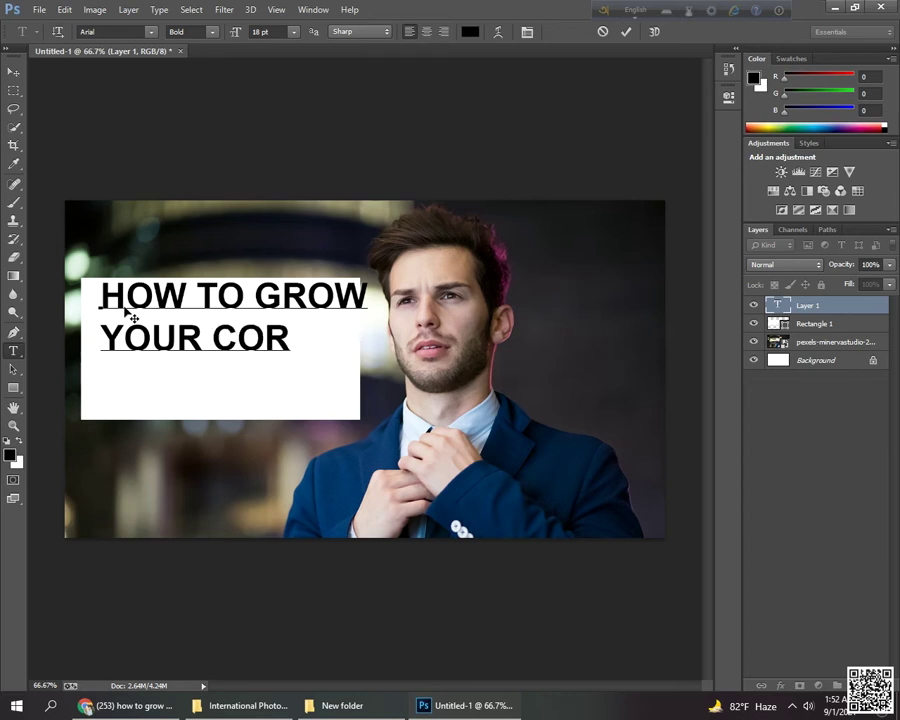
{"action": "type", "text": "PORA"}
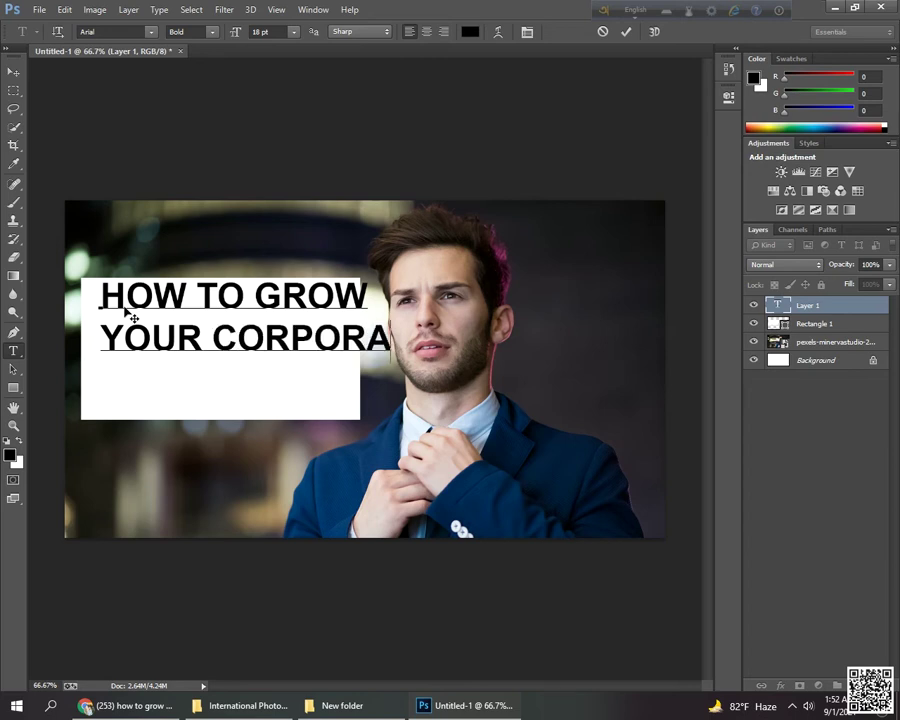
{"action": "type", "text": "TE"}
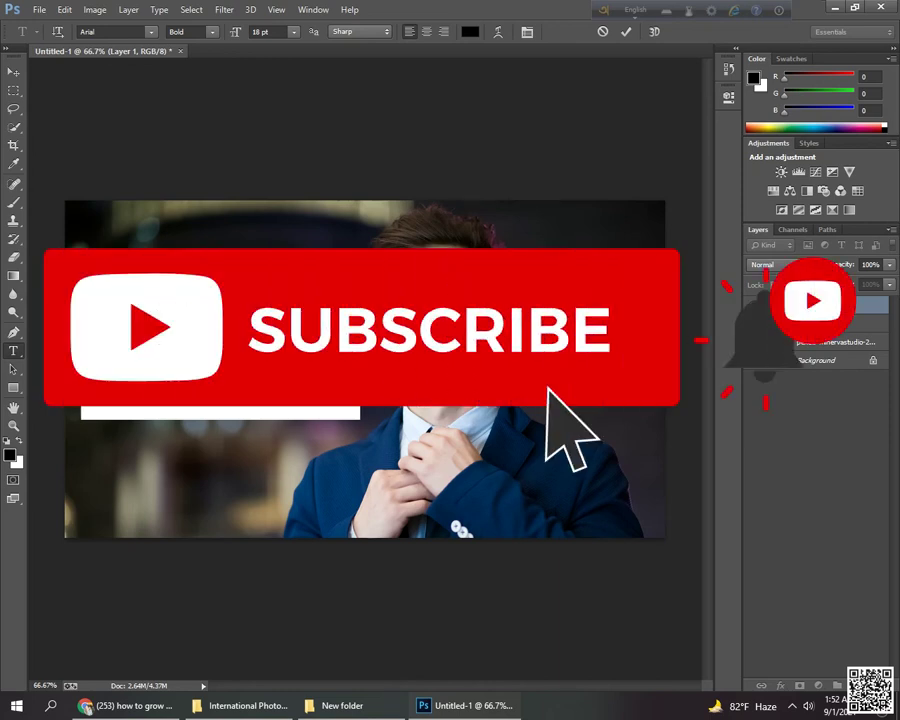
{"action": "type", "text": " S"}
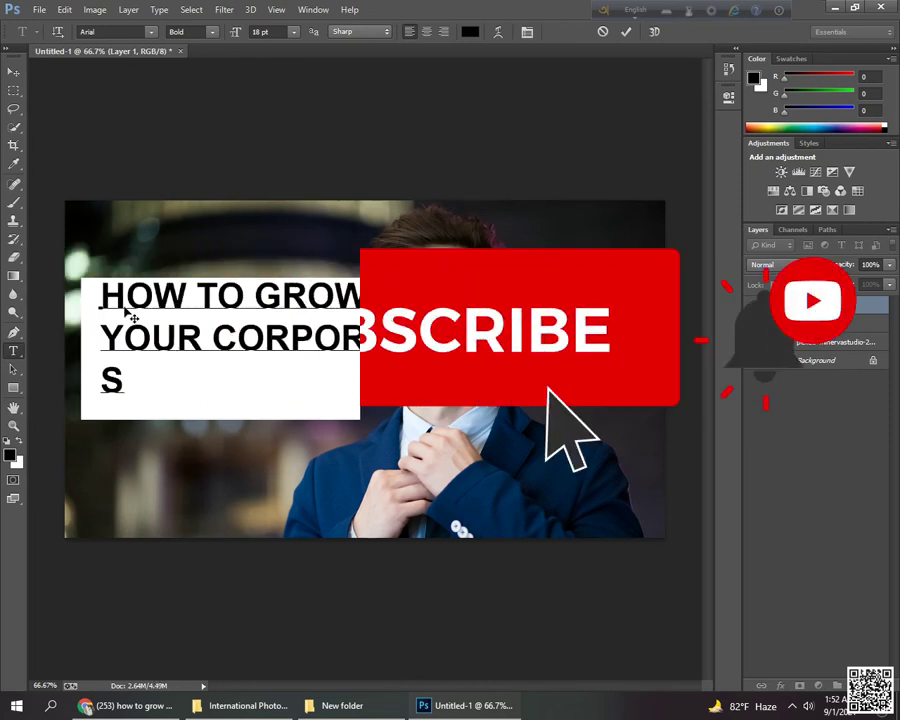
{"action": "type", "text": "KILLS"}
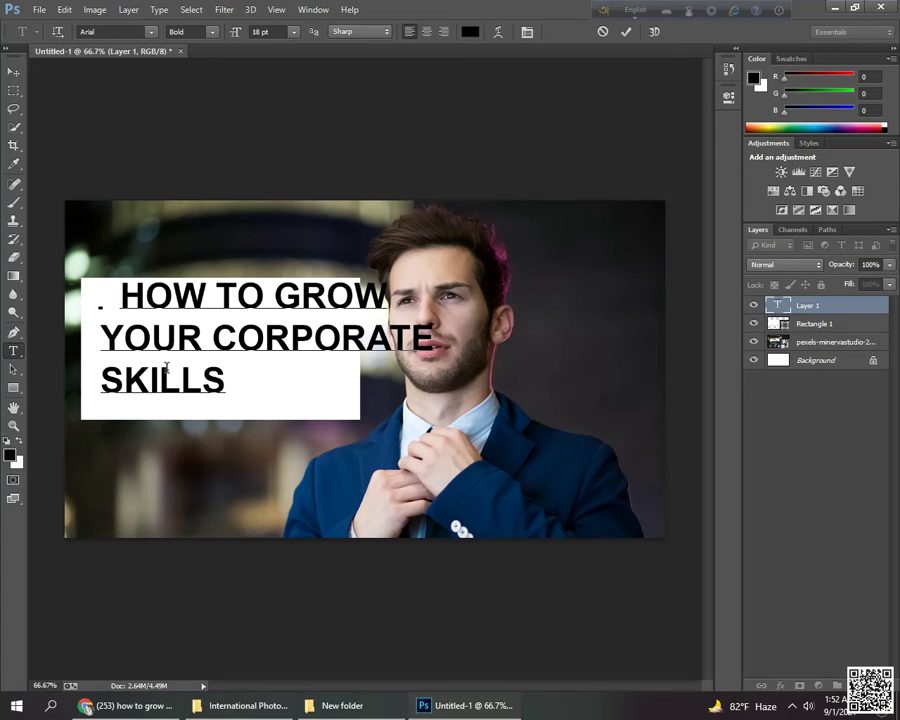
Step: Add a question mark after SKILLS and pad the first and third headline lines with leading spaces to centre them
{"action": "left_click", "coordinate": [99, 382]}
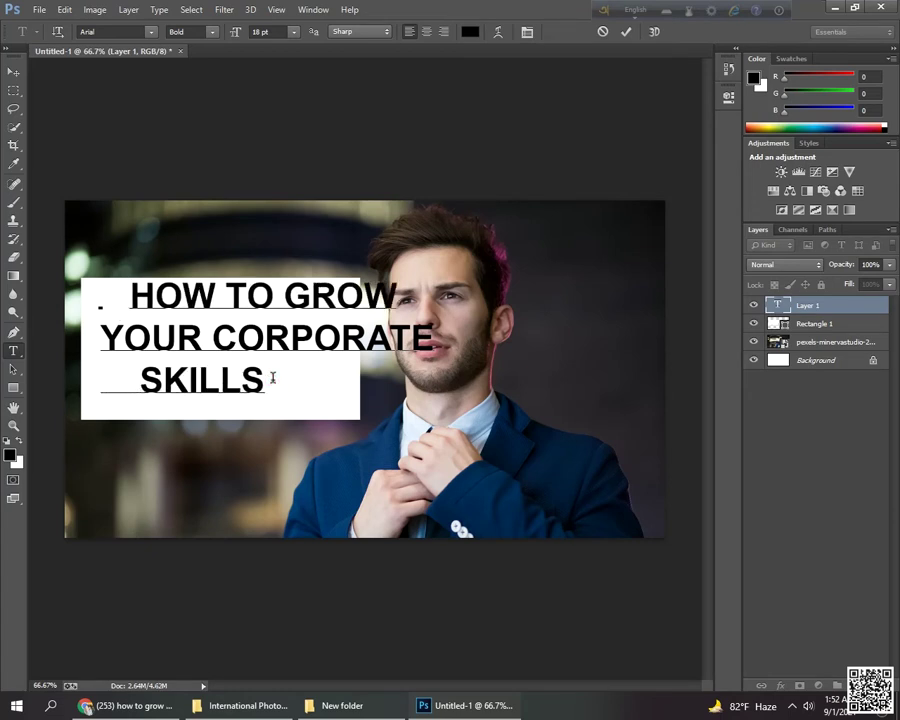
{"action": "type", "text": "?"}
{"action": "left_click", "coordinate": [140, 381]}
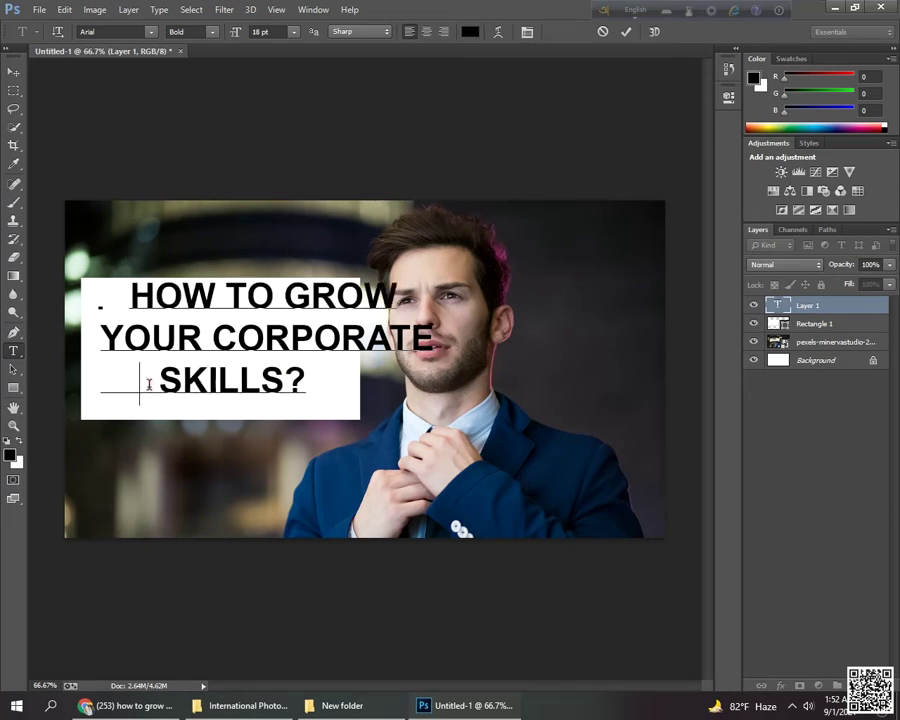
{"action": "key", "text": "BackSpace"}
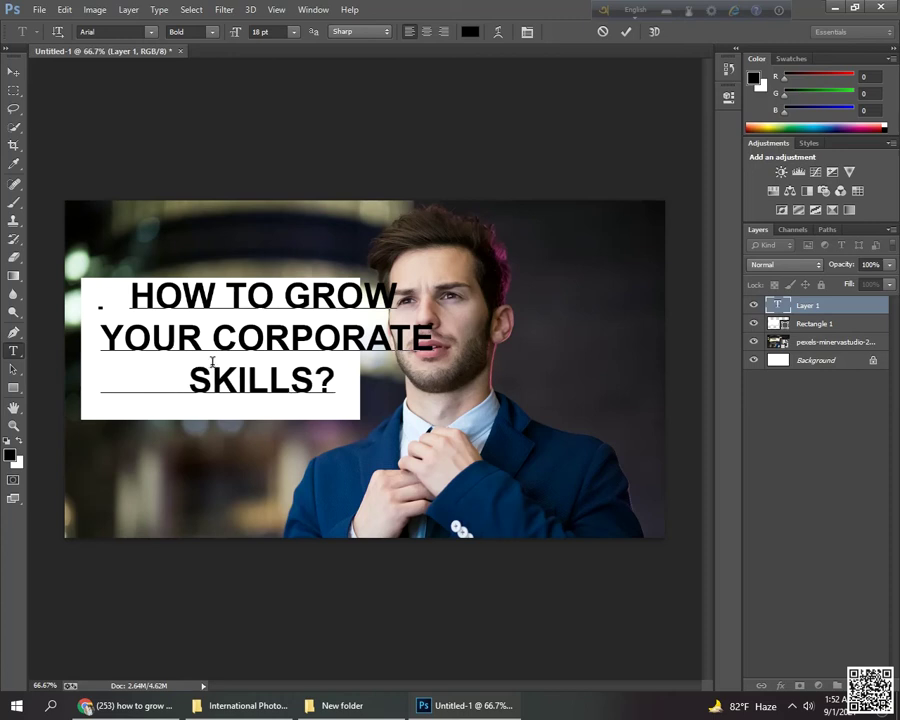
Step: Move the headline onto the white rectangle and scale it proportionally to 82.79% so it fits within the rectangle's width
{"action": "left_click", "coordinate": [9, 72]}
{"action": "left_click_drag", "start_coordinate": [304, 318], "coordinate": [266, 328]}
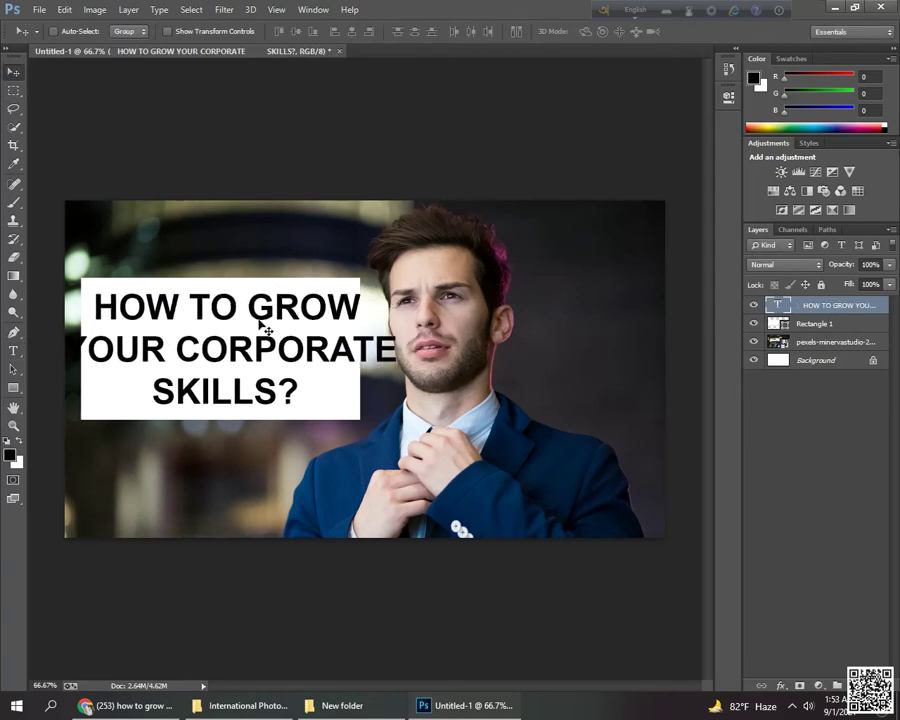
{"action": "key", "text": "ctrl+t"}
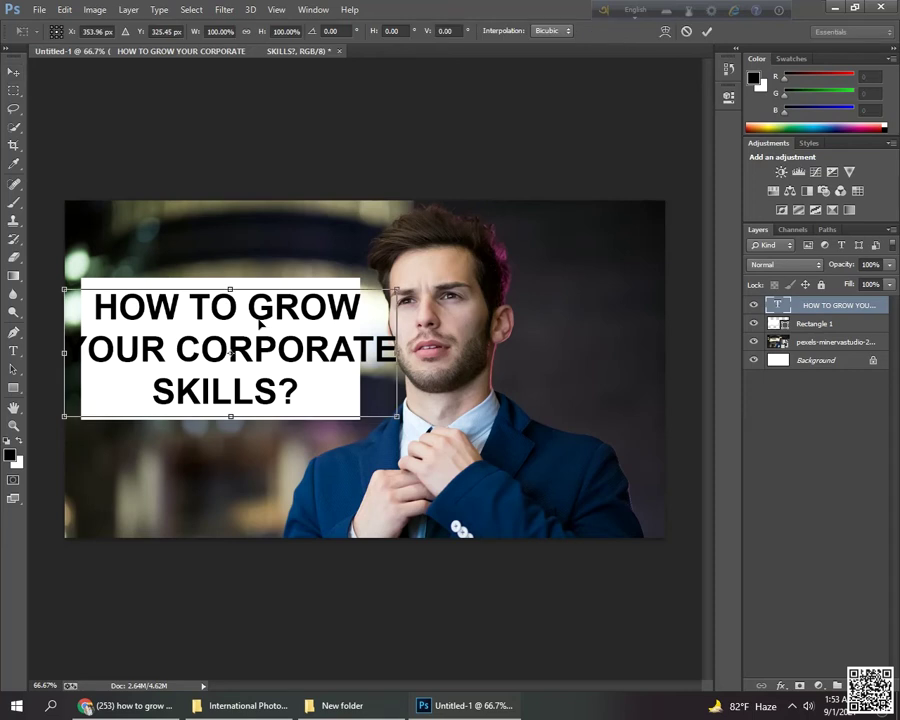
{"action": "left_click_drag", "start_coordinate": [397, 290], "coordinate": [339, 342]}
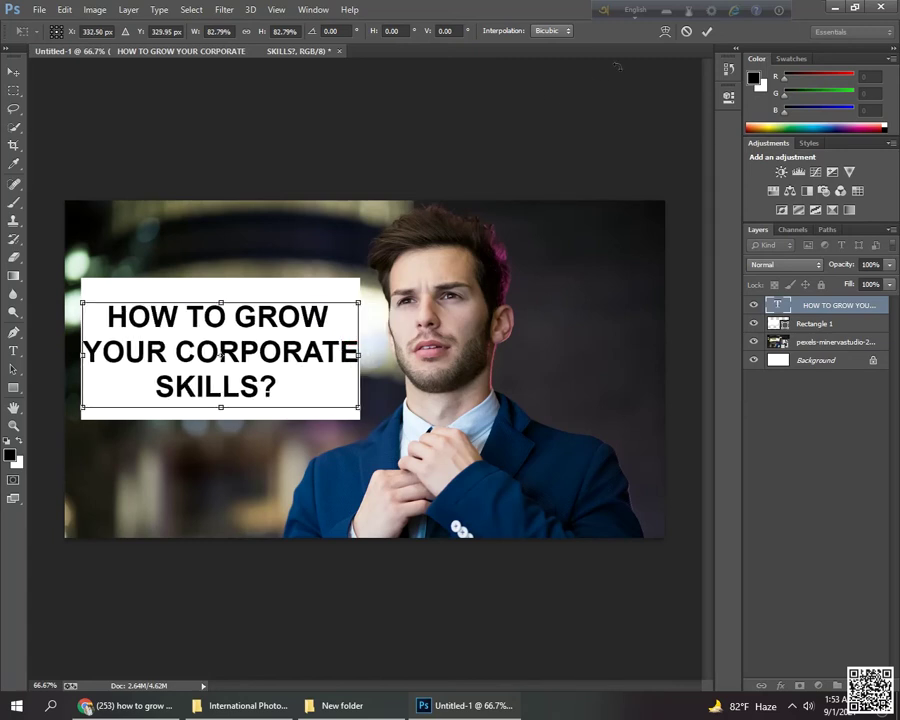
{"action": "left_click", "coordinate": [706, 31]}
Step: Resize the white rectangle around the headline to about 104.71% of its width and 94.39% of its height
{"action": "left_click", "coordinate": [824, 328]}
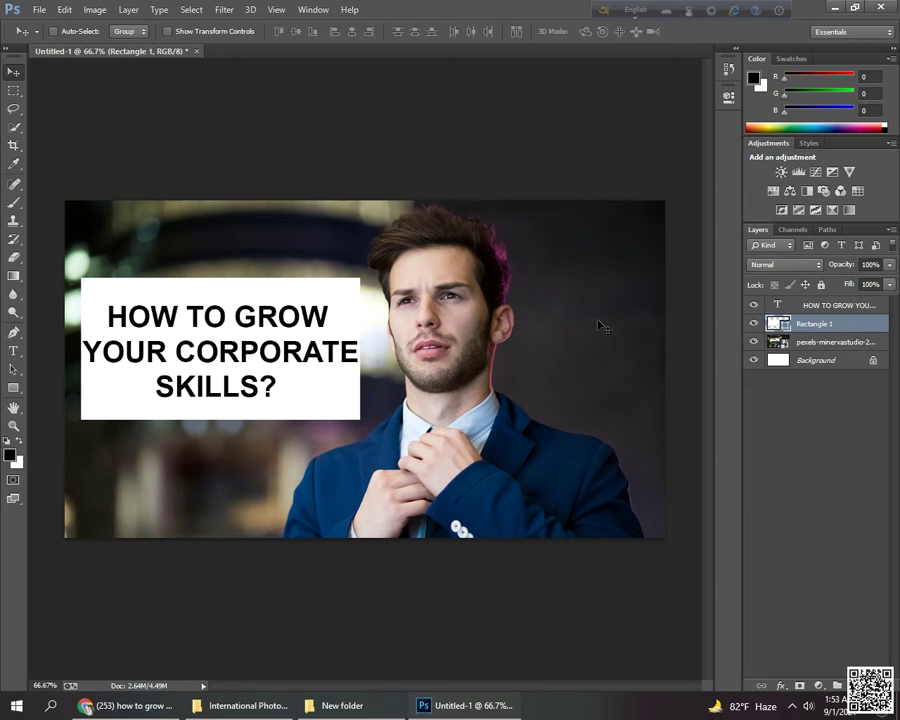
{"action": "key", "text": "ctrl+t"}
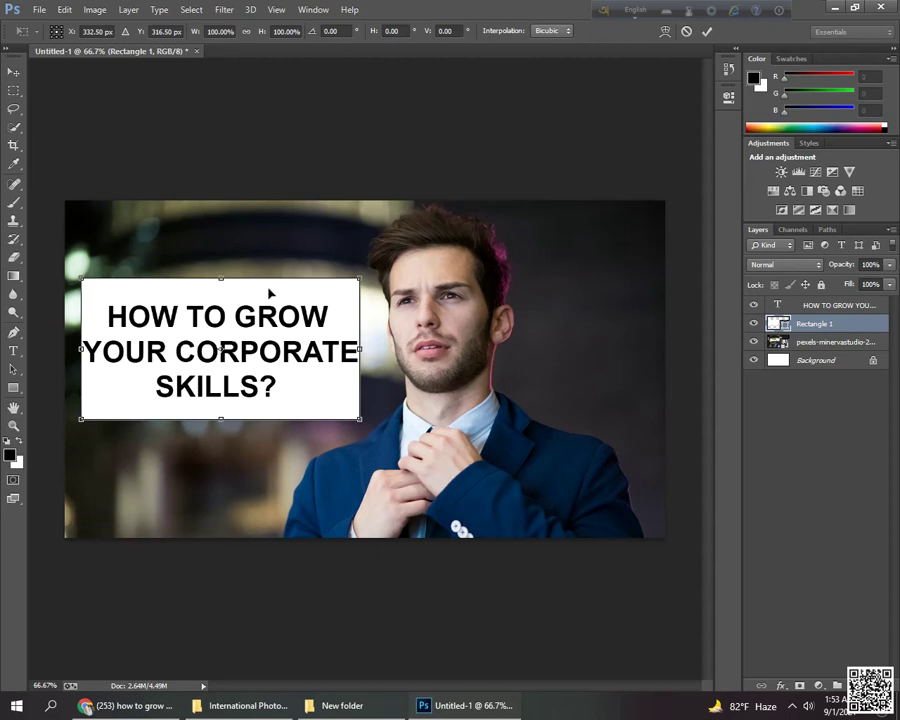
{"action": "left_click_drag", "start_coordinate": [220, 278], "coordinate": [221, 287]}
{"action": "left_click_drag", "start_coordinate": [221, 418], "coordinate": [221, 411]}
{"action": "left_click_drag", "start_coordinate": [360, 348], "coordinate": [367, 349]}
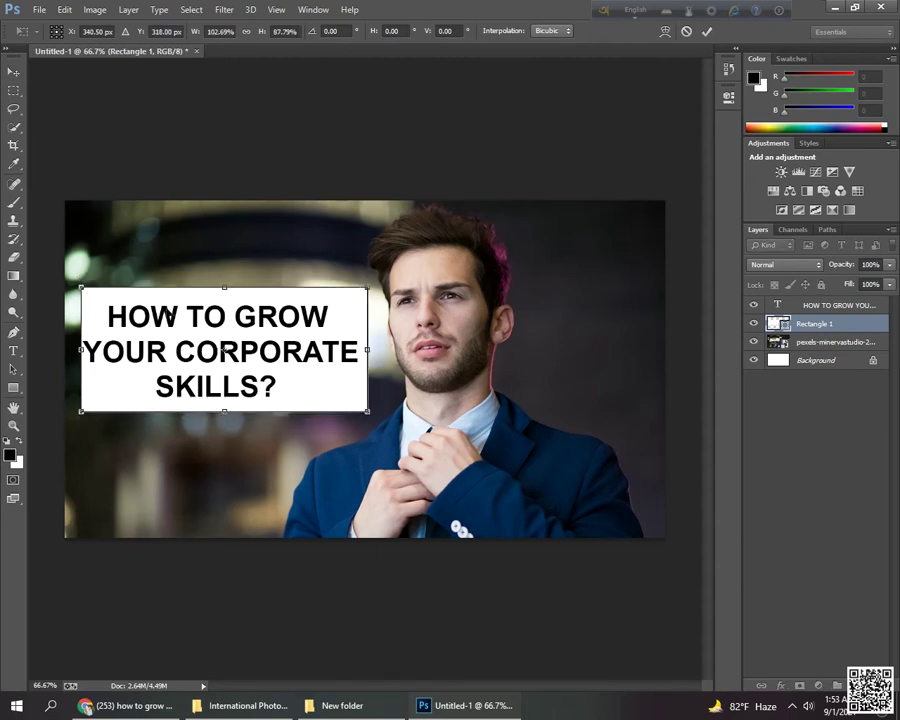
{"action": "left_click_drag", "start_coordinate": [81, 349], "coordinate": [75, 349]}
{"action": "left_click_drag", "start_coordinate": [222, 287], "coordinate": [222, 278]}
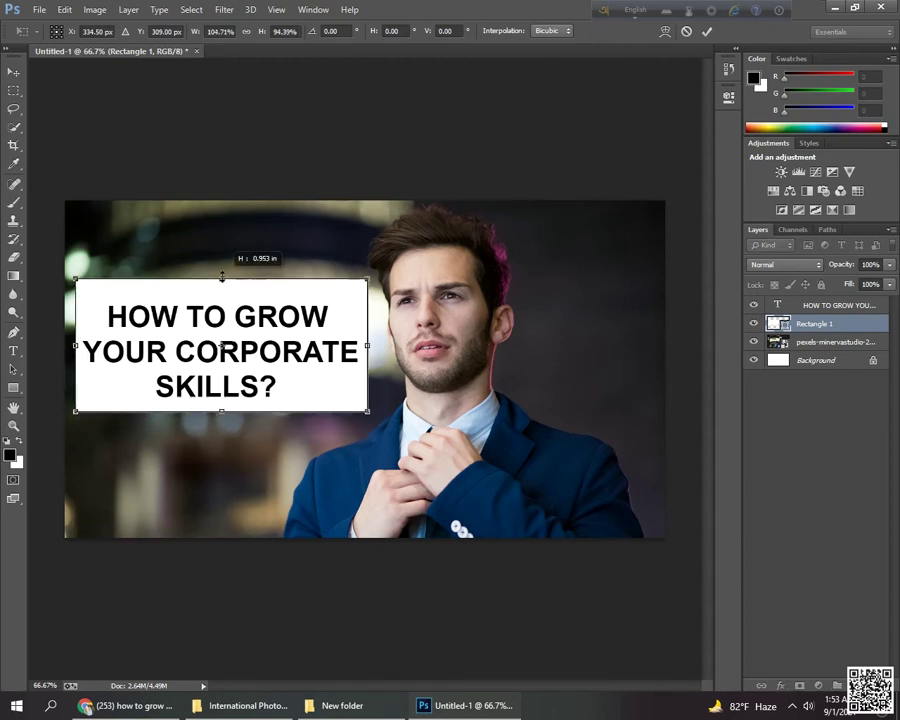
{"action": "key", "text": "Return"}
Step: Add a layer above the white rectangle and draw a 619 × 74 px rectangle across the YOUR CORPORATE line
{"action": "left_click", "coordinate": [826, 303]}
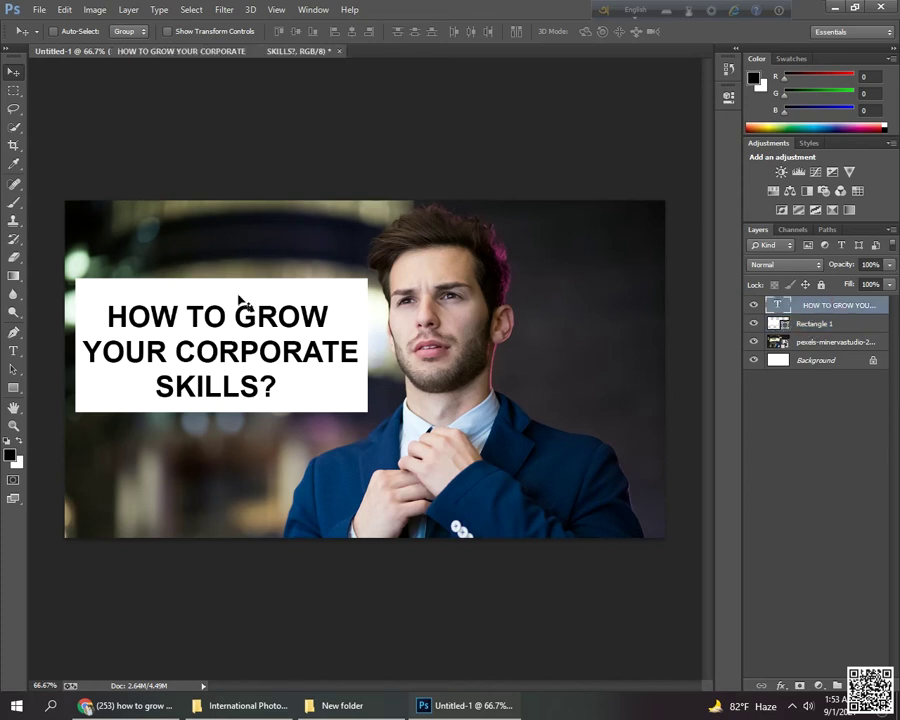
{"action": "left_click", "coordinate": [816, 324]}
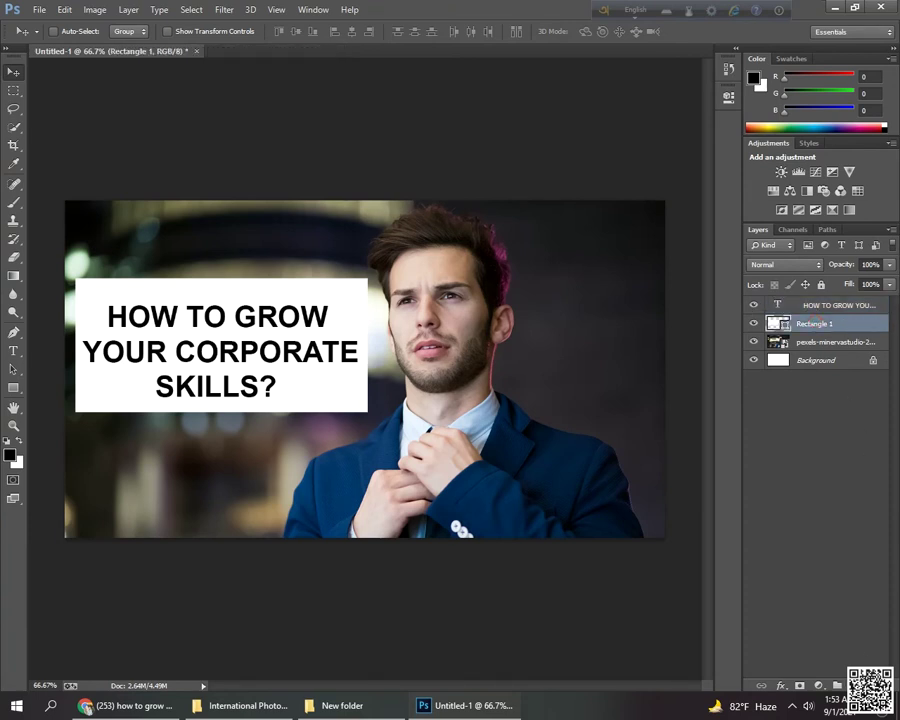
{"action": "left_click", "coordinate": [855, 686]}
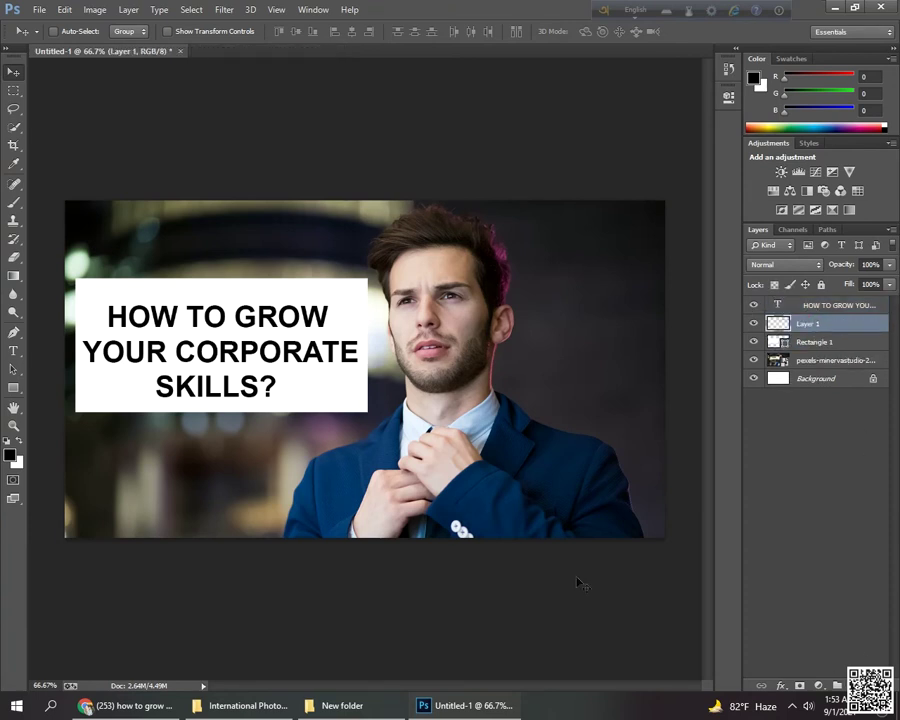
{"action": "left_click", "coordinate": [13, 390]}
{"action": "left_click", "coordinate": [60, 380]}
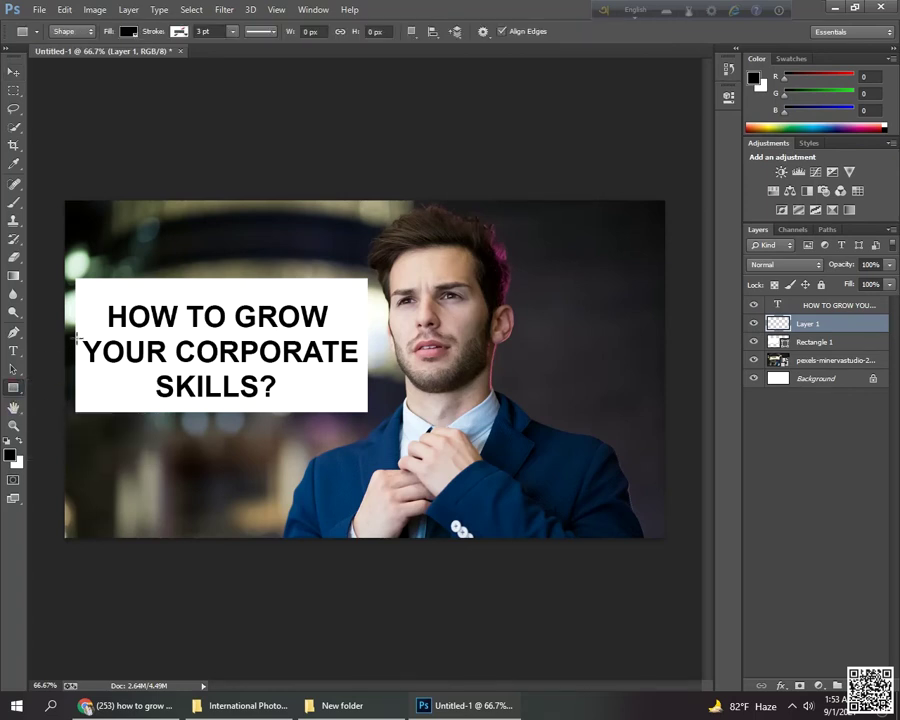
{"action": "left_click_drag", "start_coordinate": [78, 338], "coordinate": [364, 371]}
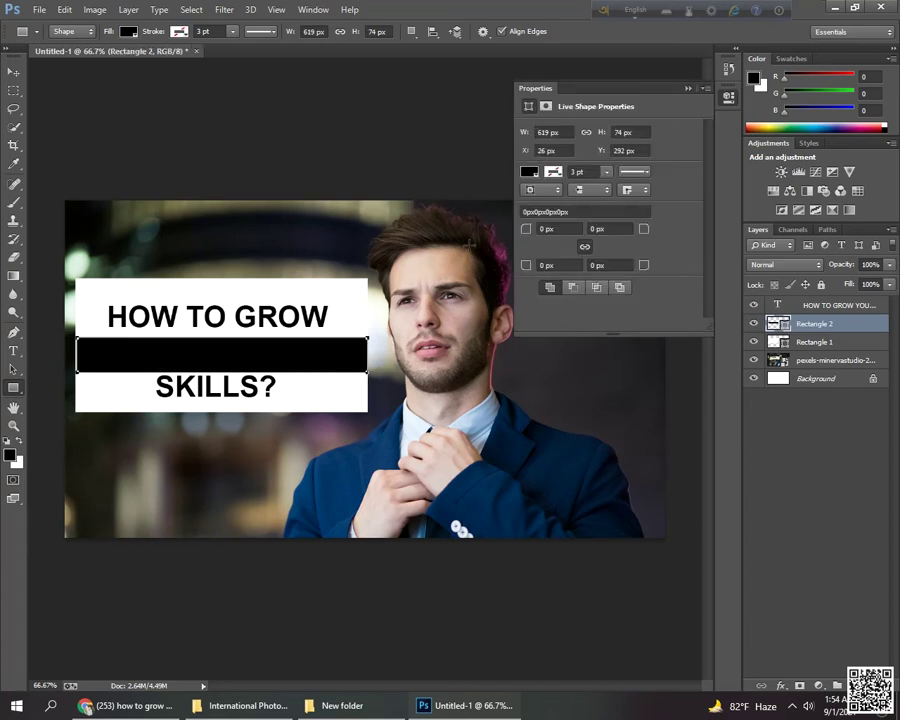
Step: Set the new bar's fill colour to yellow and close its shape properties
{"action": "left_click", "coordinate": [530, 171]}
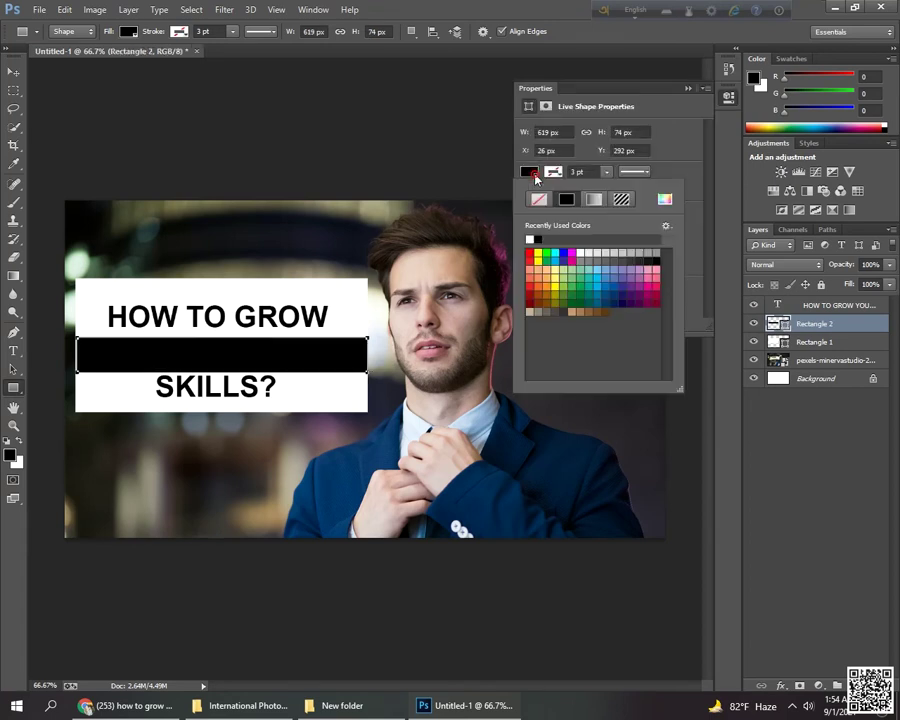
{"action": "left_click", "coordinate": [538, 254]}
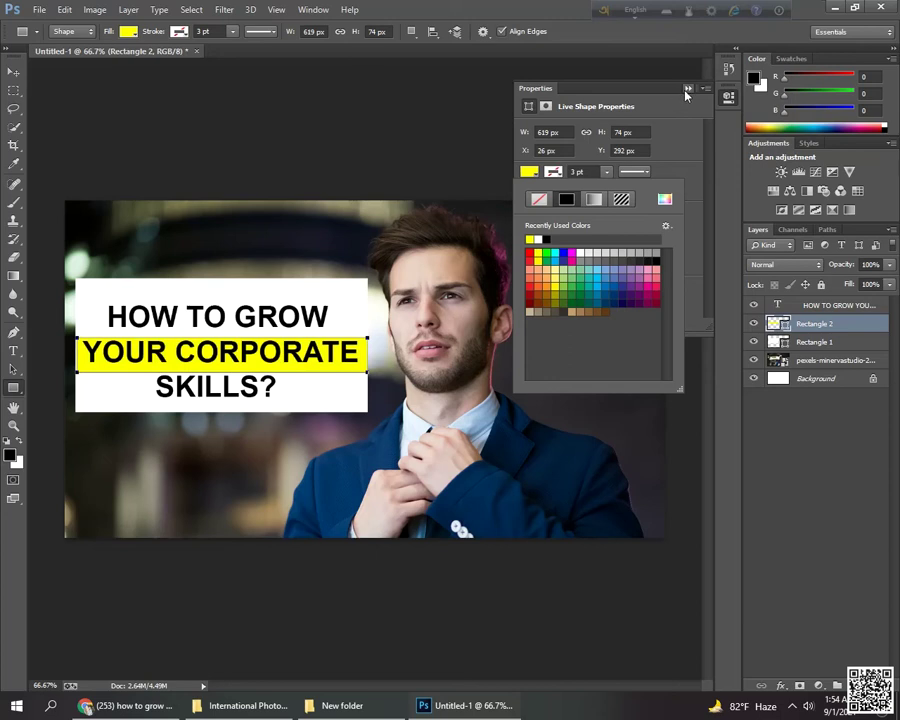
{"action": "left_click", "coordinate": [687, 90]}
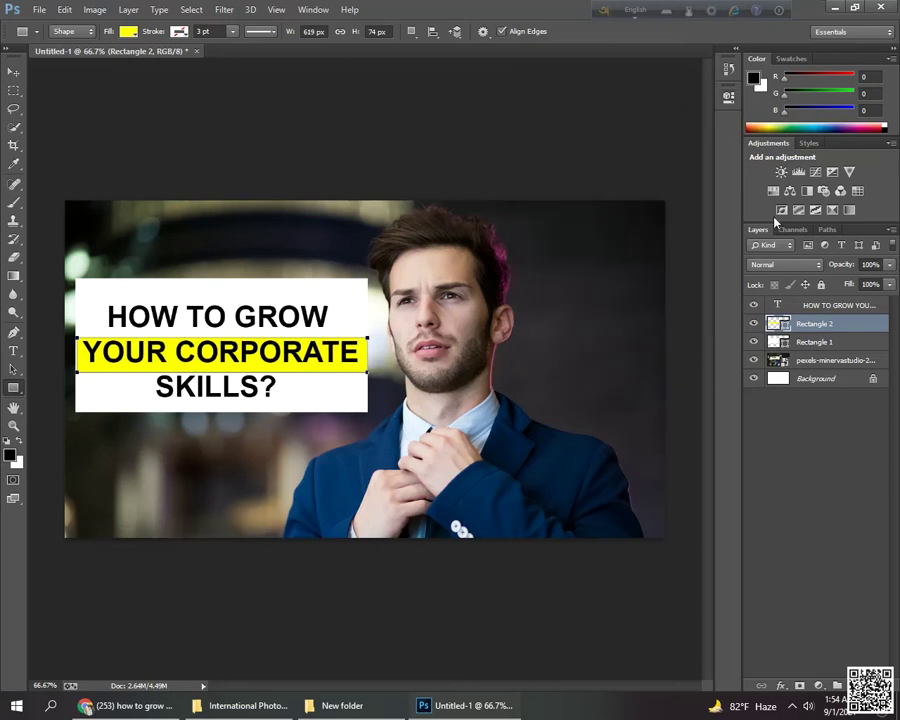
Step: Set the yellow bar's layer opacity to 90% and fill to 73%, and lock the layer
{"action": "left_click", "coordinate": [889, 284]}
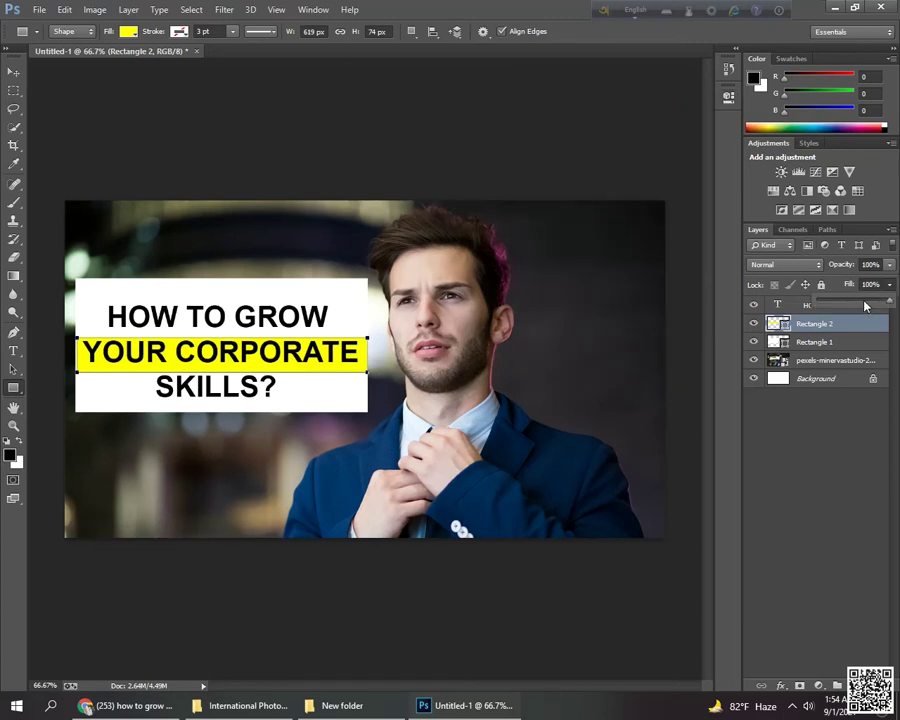
{"action": "mouse_move", "coordinate": [865, 305]}
{"action": "left_mouse_down"}
{"action": "mouse_move", "coordinate": [850, 303]}
{"action": "mouse_move", "coordinate": [860, 284]}
{"action": "left_mouse_up"}
{"action": "left_click", "coordinate": [889, 264]}
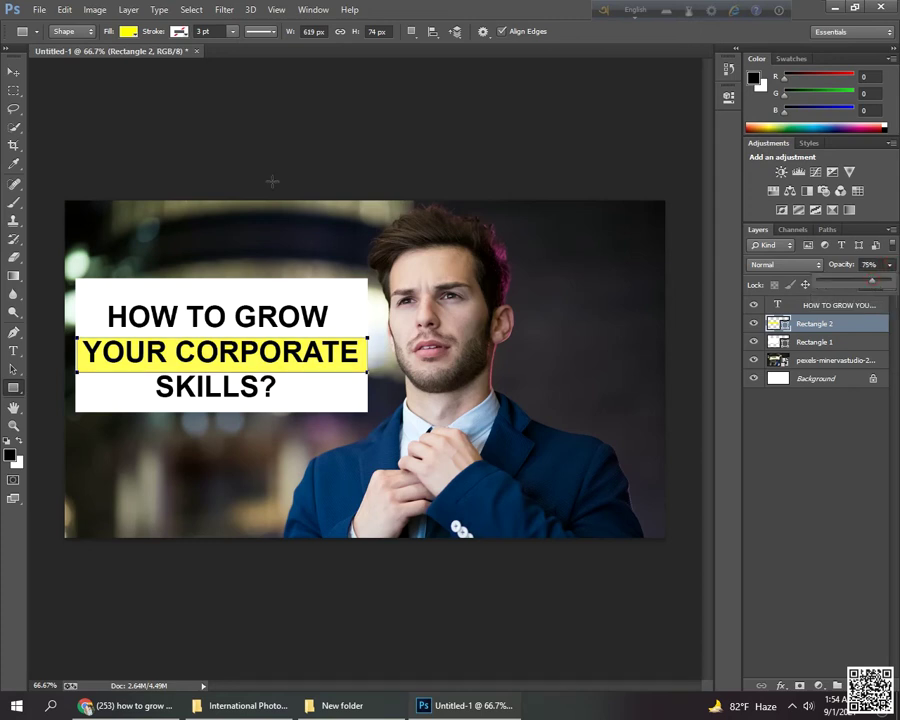
{"action": "left_click", "coordinate": [13, 71]}
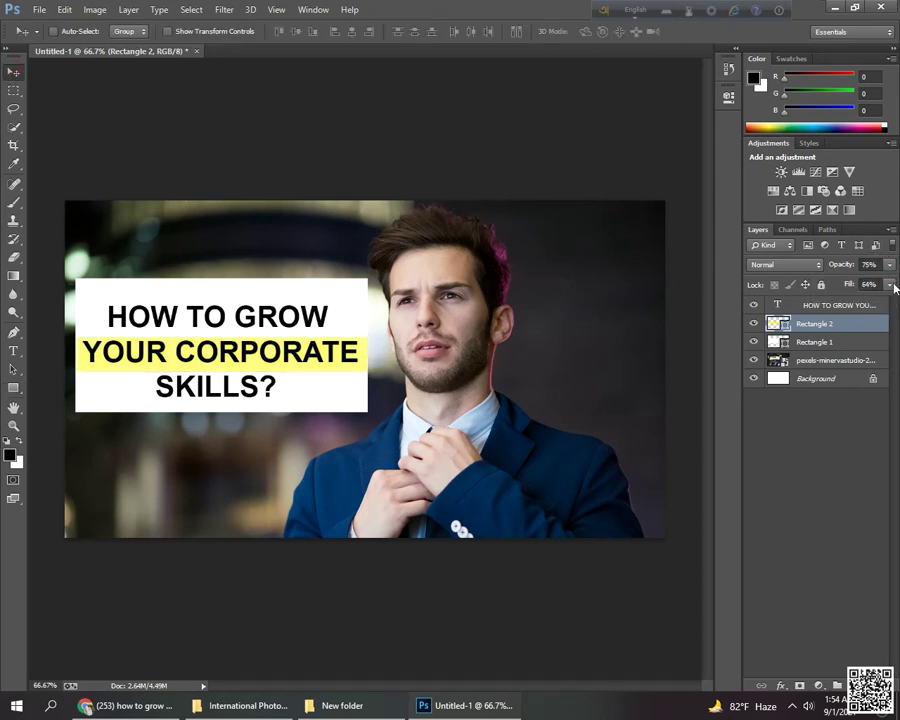
{"action": "left_click", "coordinate": [889, 284]}
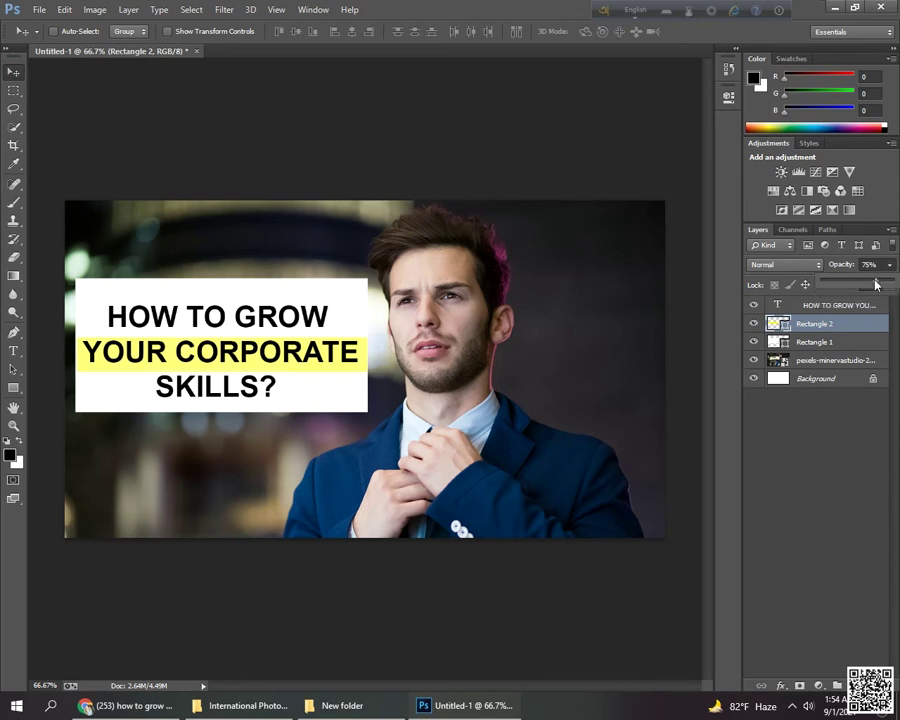
{"action": "left_click_drag", "start_coordinate": [879, 285], "coordinate": [867, 285]}
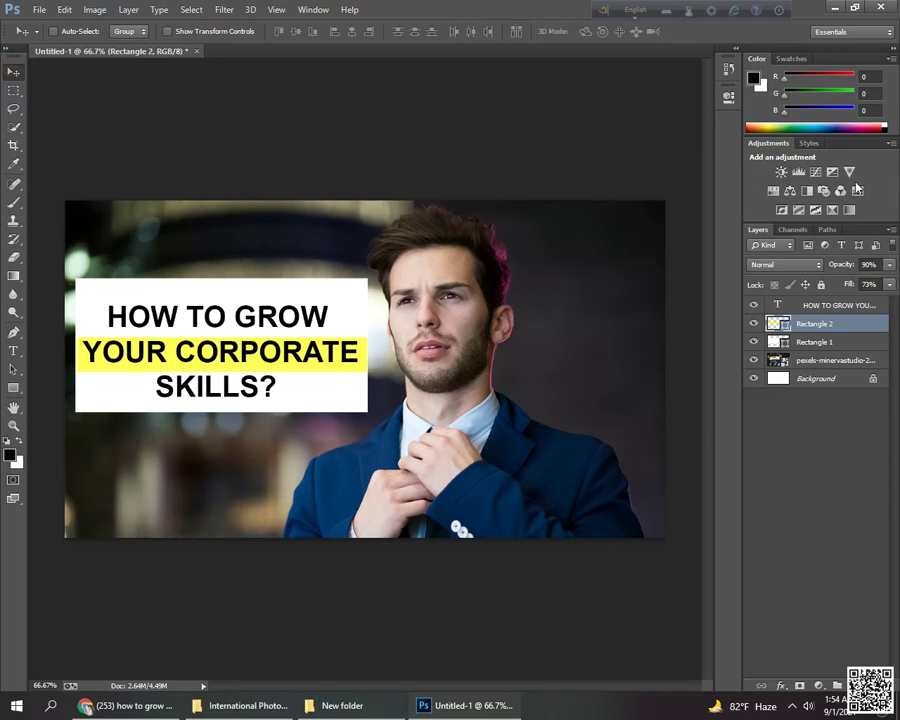
{"action": "left_click", "coordinate": [821, 285]}
Step: Select the words HOW TO GROW in the headline text layer and set their font size to 24 pt
{"action": "left_click", "coordinate": [825, 304]}
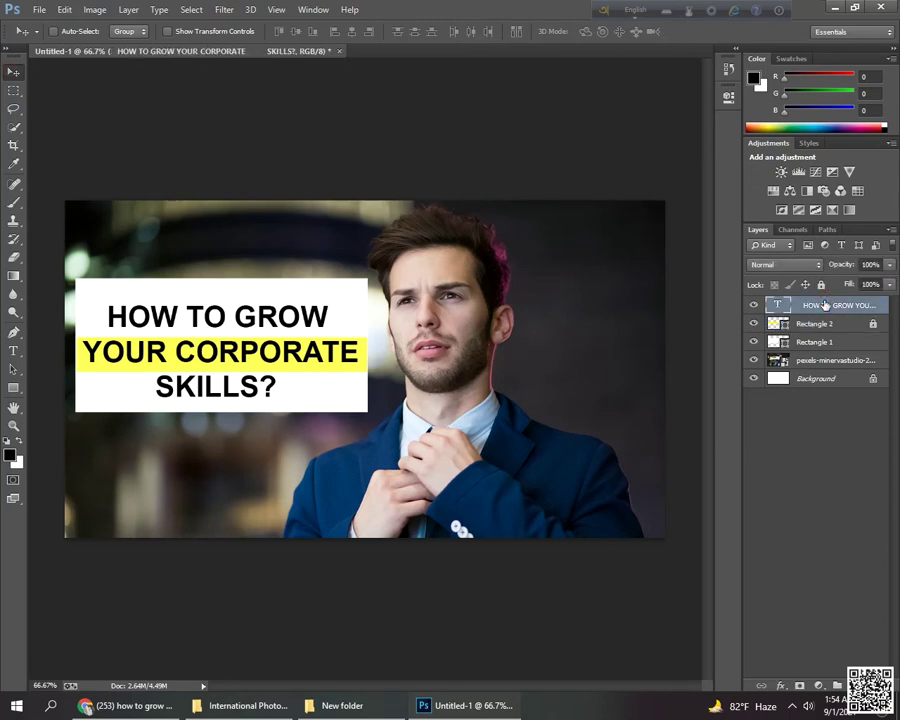
{"action": "left_click", "coordinate": [13, 350]}
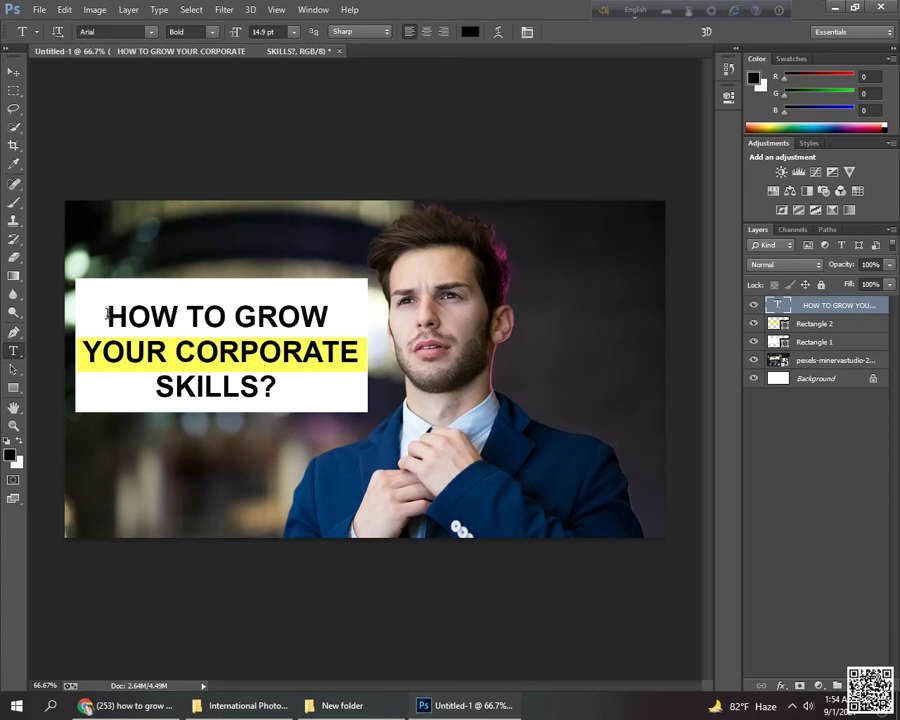
{"action": "left_click_drag", "start_coordinate": [107, 313], "coordinate": [331, 310]}
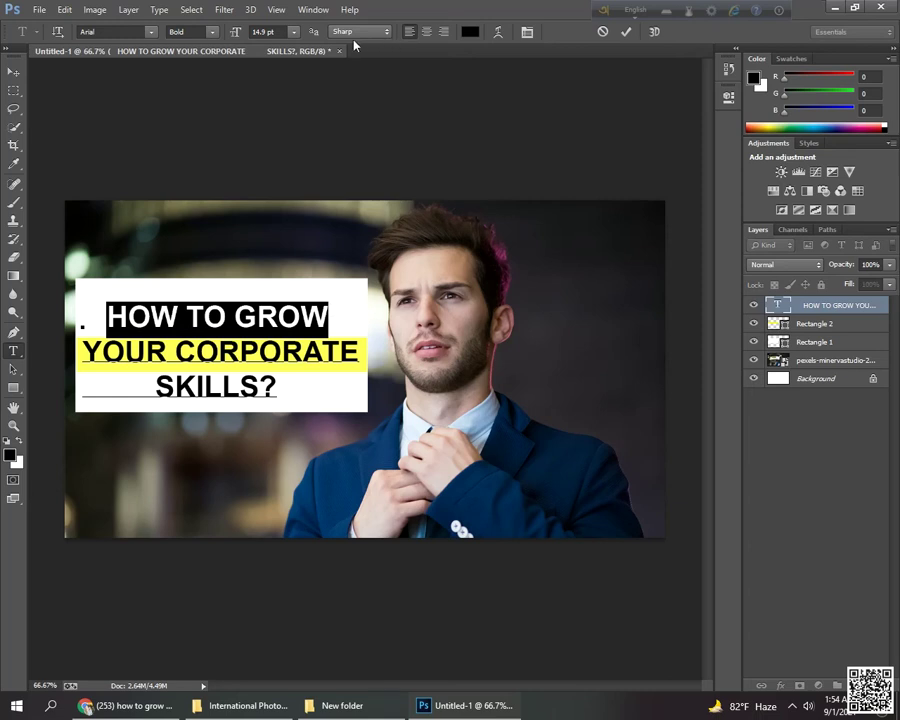
{"action": "left_click", "coordinate": [265, 32]}
{"action": "left_click", "coordinate": [294, 33]}
{"action": "left_click", "coordinate": [294, 194]}
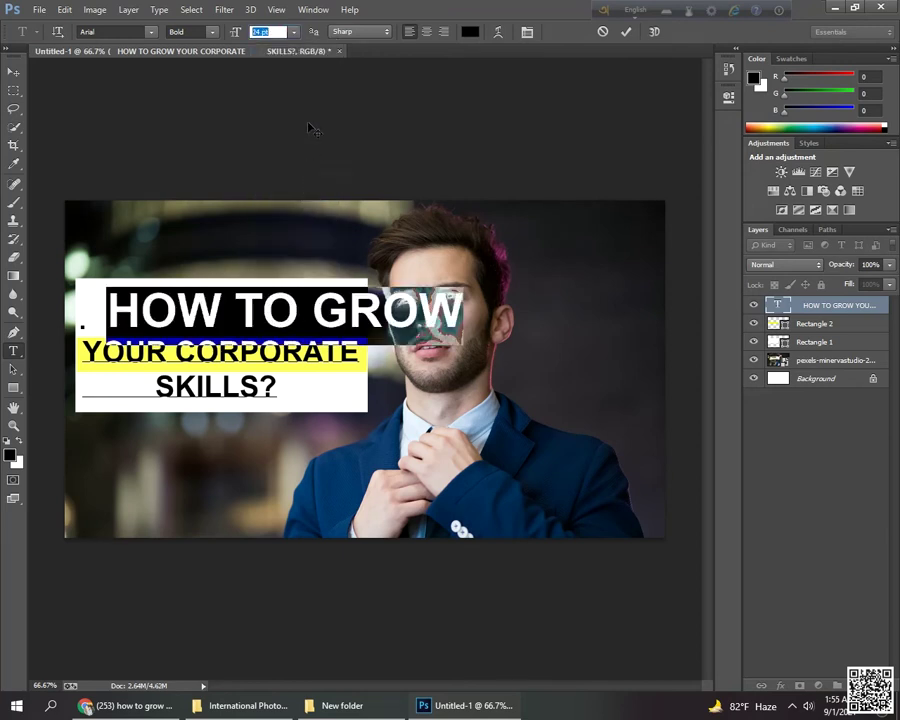
Step: Reduce the font size of HOW TO GROW to 20 pt and finish the text edit
{"action": "left_click", "coordinate": [294, 32]}
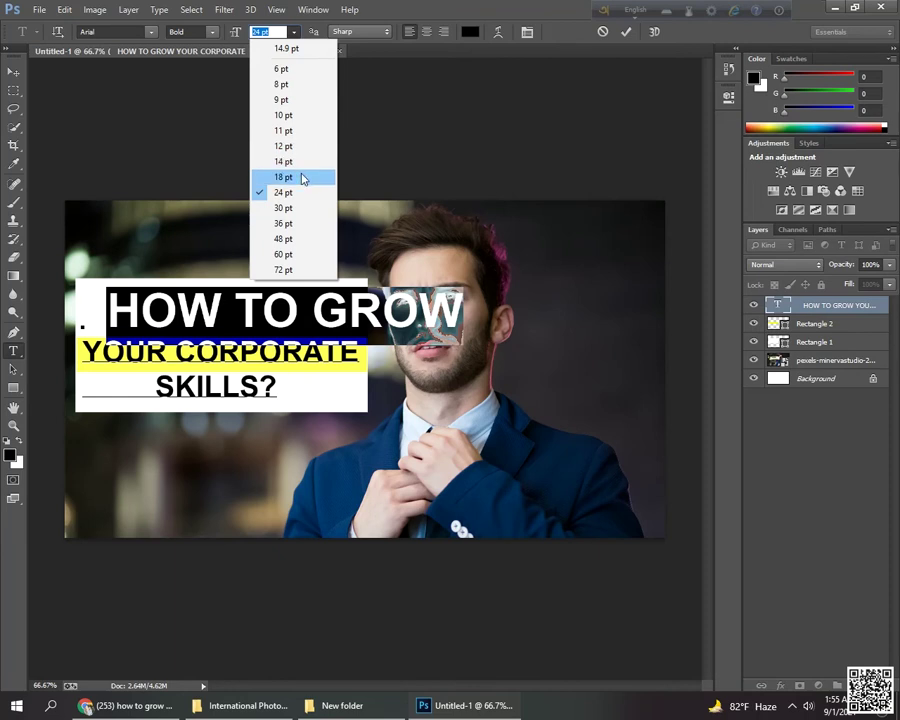
{"action": "left_click", "coordinate": [262, 30]}
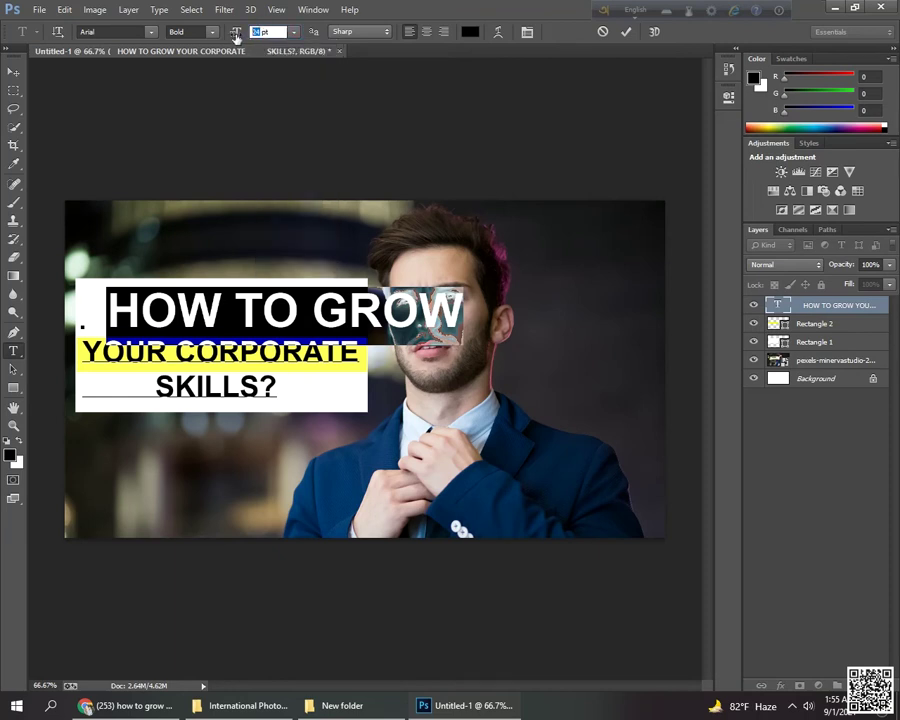
{"action": "key", "text": "Down"}
{"action": "key", "text": "Down"}
{"action": "key", "text": "Down"}
{"action": "key", "text": "Down"}
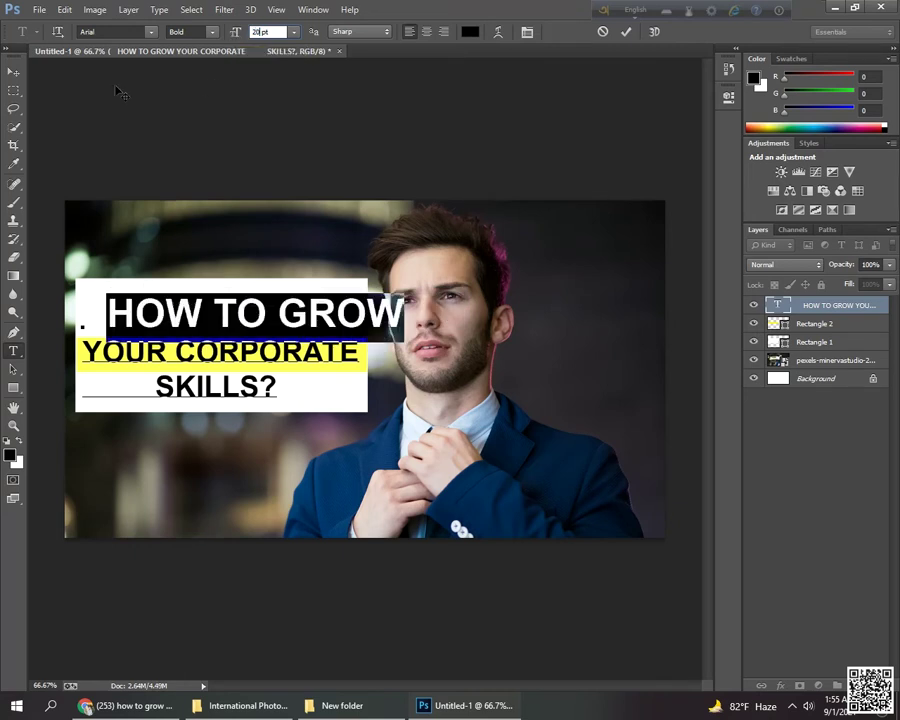
{"action": "left_click", "coordinate": [13, 71]}
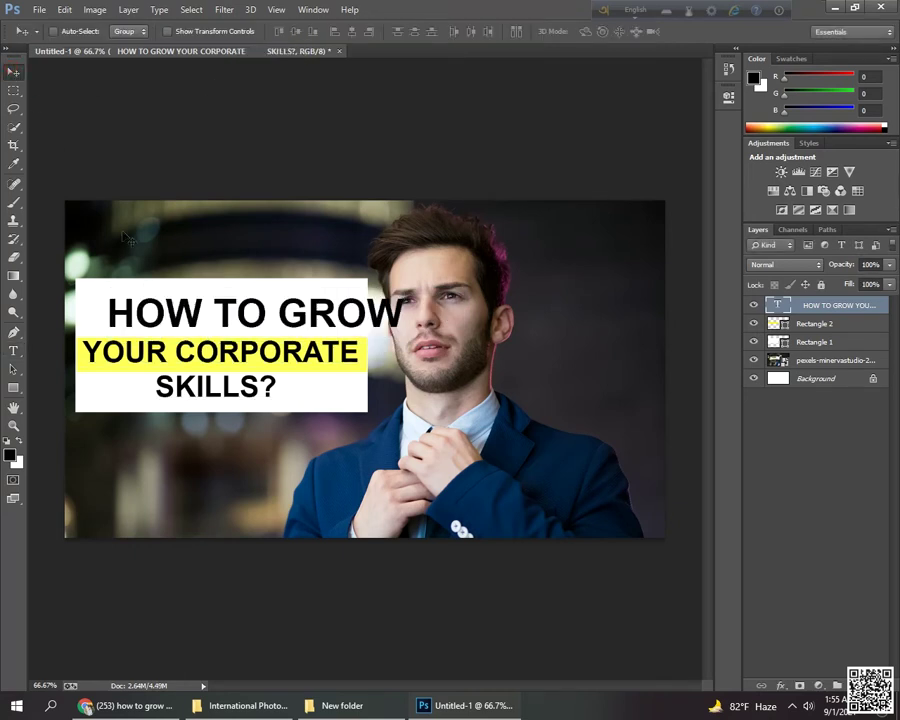
Step: Select the words YOUR CORPORATE in the headline text and set their font size to 18 pt
{"action": "left_click", "coordinate": [13, 351]}
{"action": "left_click_drag", "start_coordinate": [83, 351], "coordinate": [369, 364]}
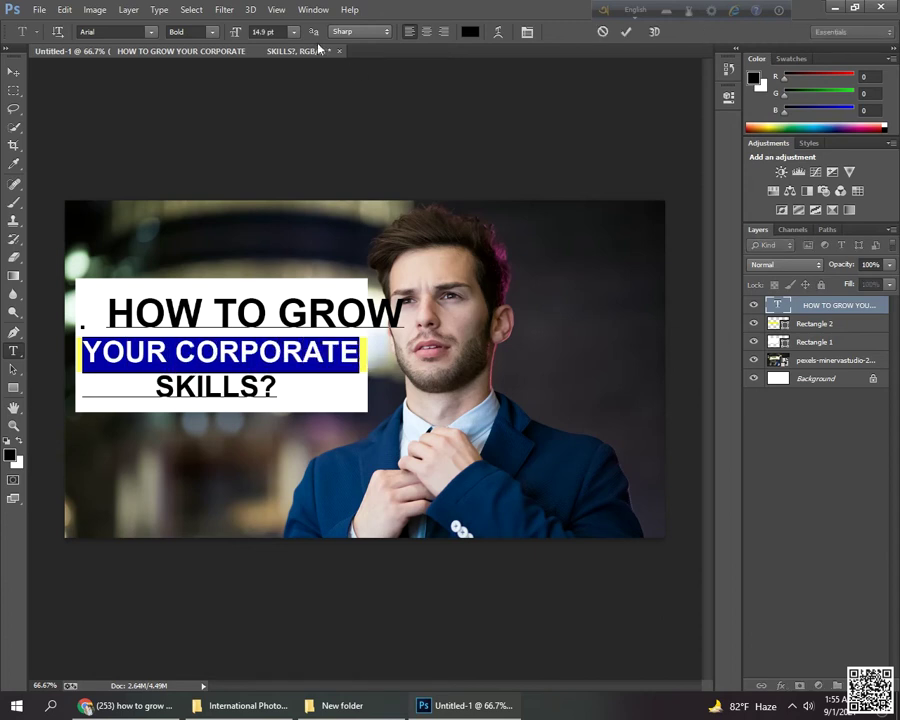
{"action": "left_click", "coordinate": [266, 31]}
{"action": "left_click", "coordinate": [293, 31]}
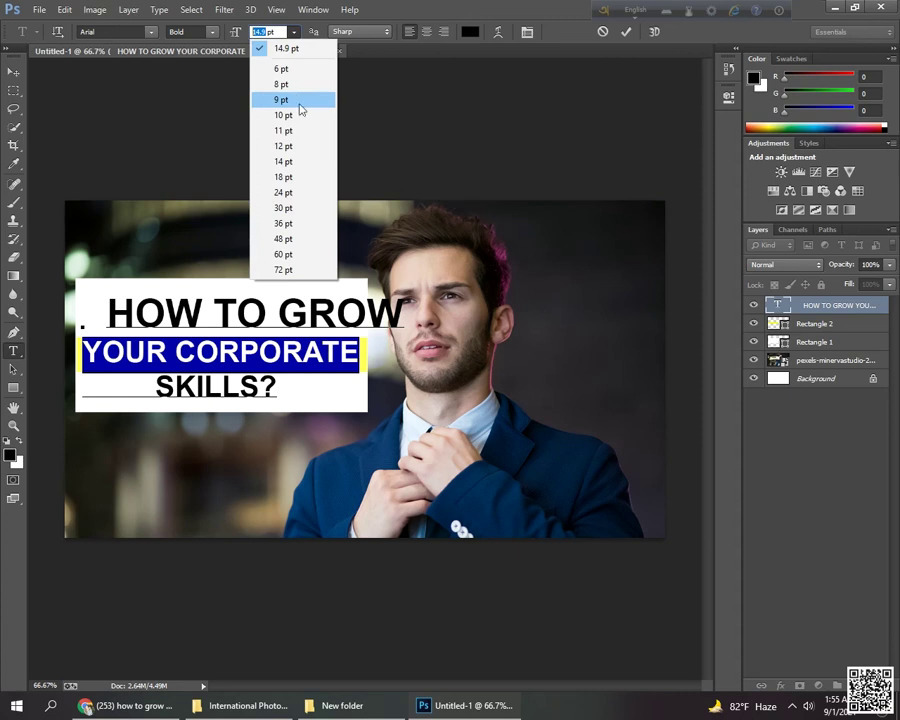
{"action": "left_click", "coordinate": [284, 177]}
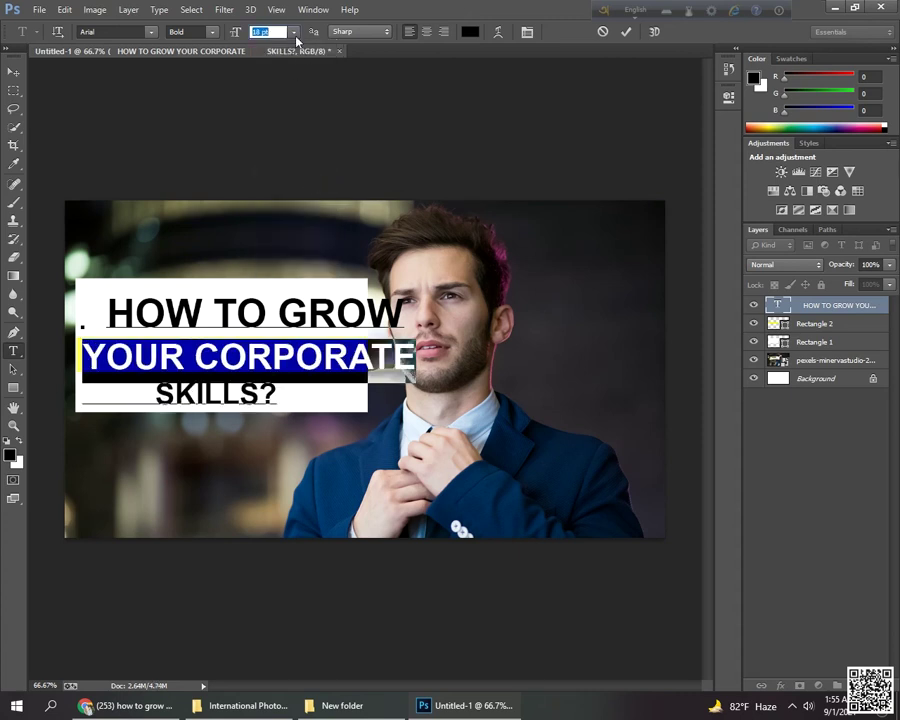
Step: Reduce the font size of YOUR CORPORATE to 16 pt and finish the text edit
{"action": "left_click", "coordinate": [294, 32]}
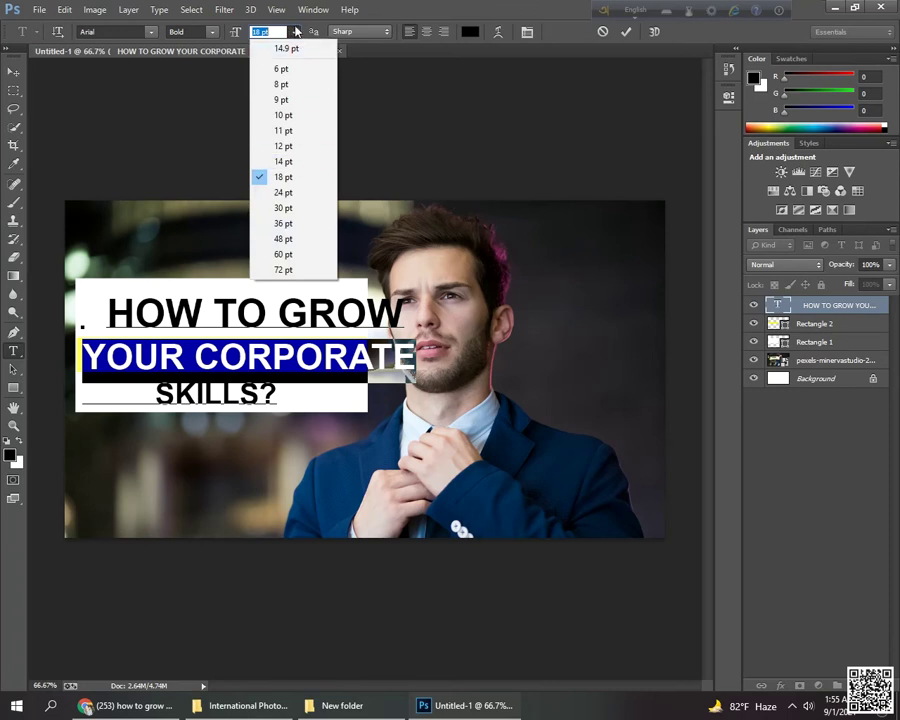
{"action": "left_click", "coordinate": [259, 32]}
{"action": "type", "text": "1"}
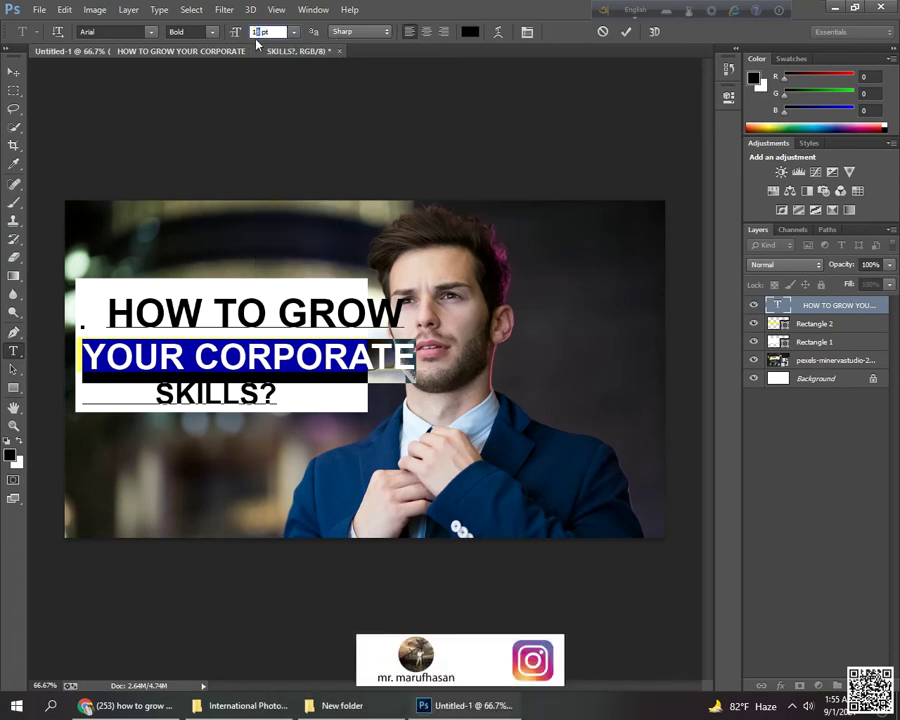
{"action": "type", "text": "6"}
{"action": "key", "text": "Return"}
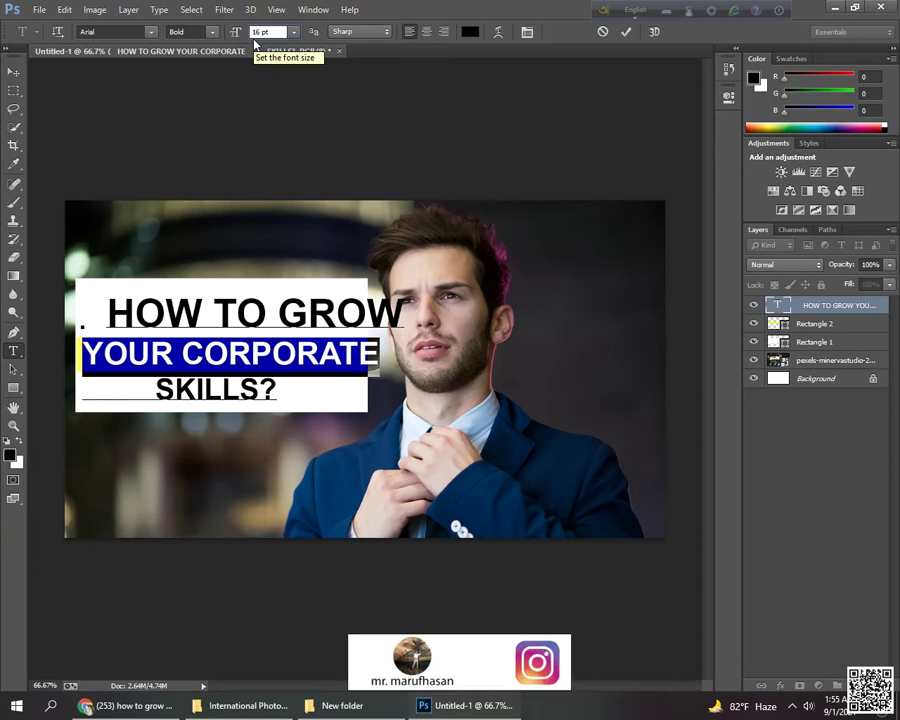
{"action": "left_click", "coordinate": [14, 72]}
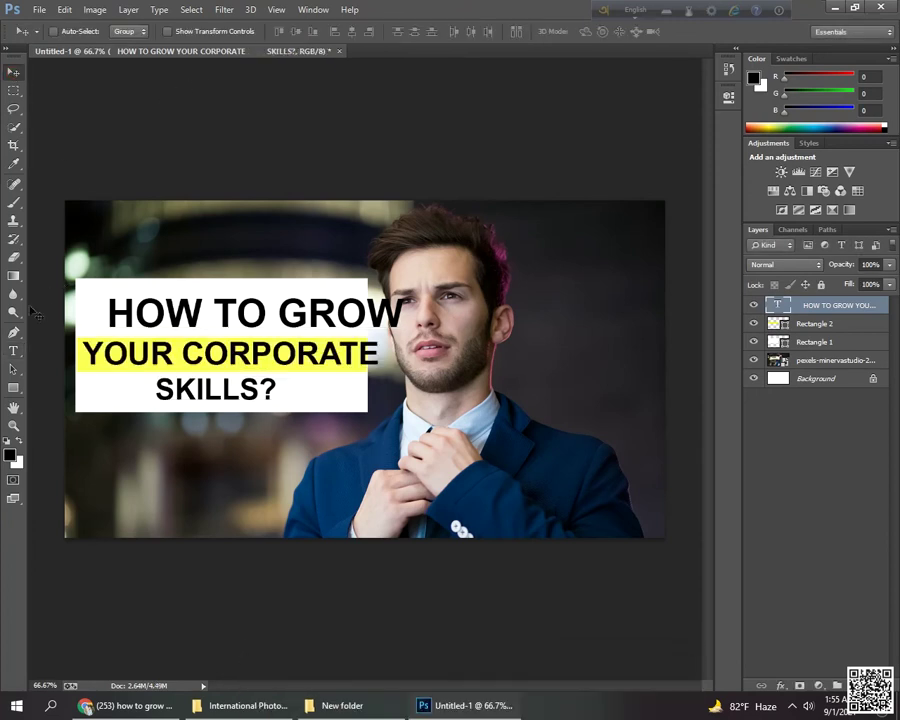
Step: Select the word SKILLS? in the headline text and set its font size to 16 pt
{"action": "left_click", "coordinate": [14, 350]}
{"action": "left_click_drag", "start_coordinate": [158, 390], "coordinate": [286, 386]}
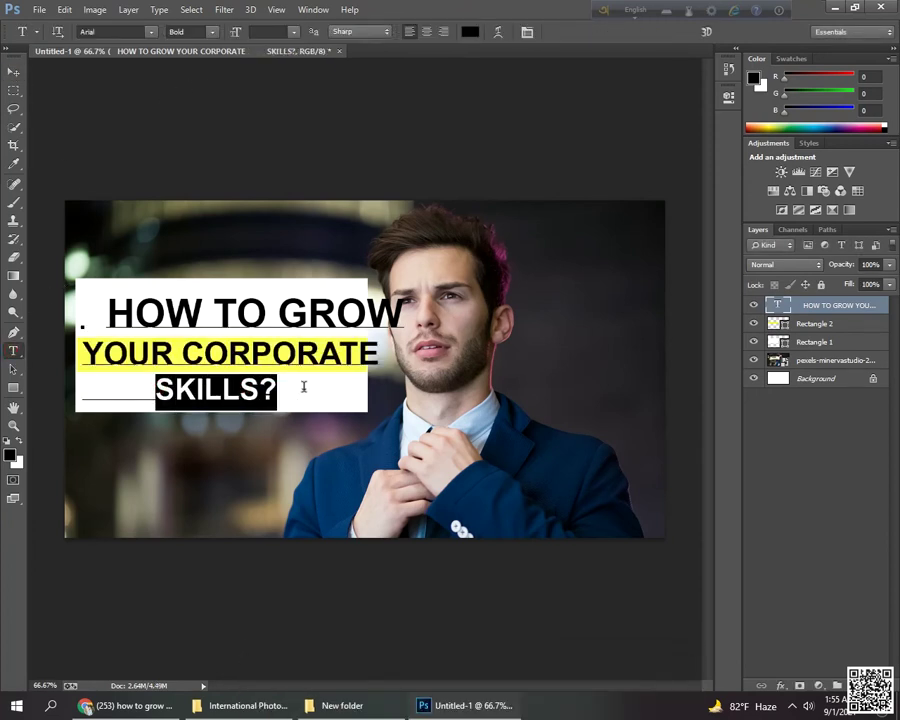
{"action": "left_click", "coordinate": [293, 33]}
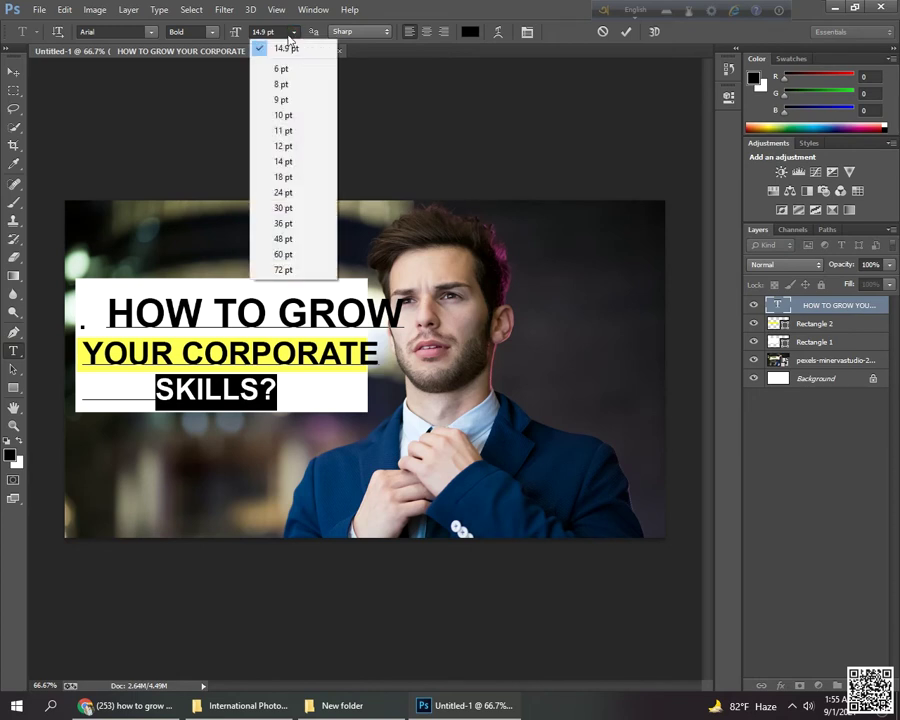
{"action": "left_click", "coordinate": [268, 32]}
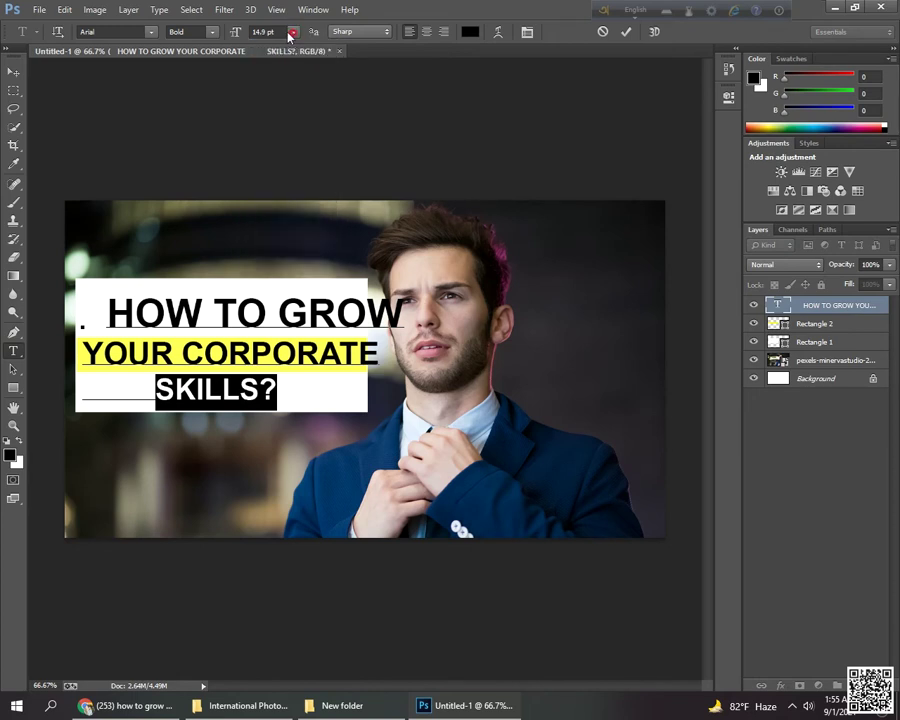
{"action": "left_click", "coordinate": [237, 35]}
{"action": "type", "text": "16"}
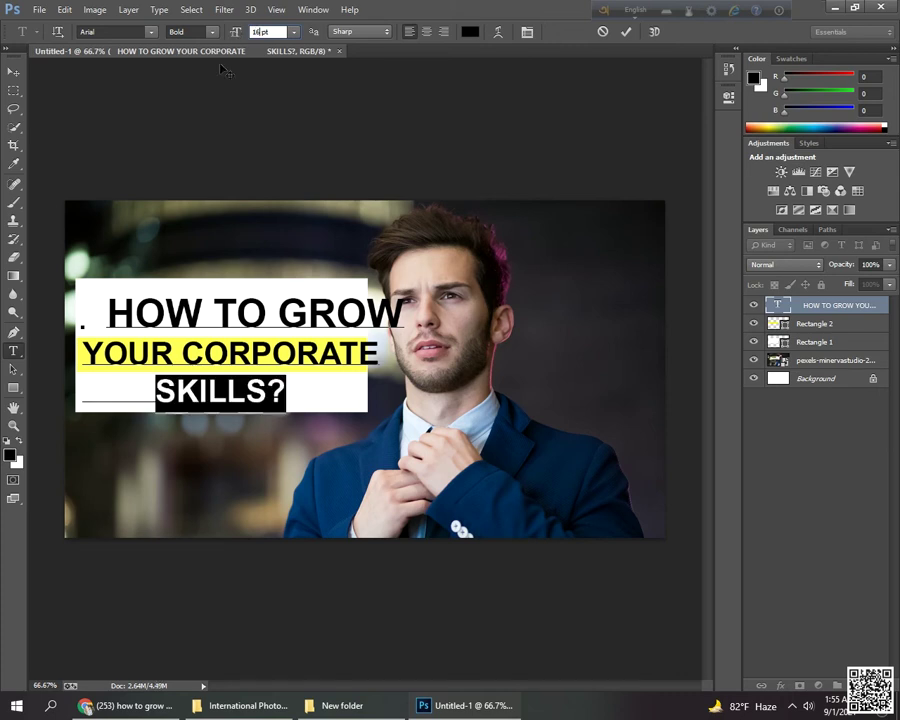
Step: Delete the blank spaces in front of HOW TO GROW so the line starts flush with YOUR CORPORATE
{"action": "left_click", "coordinate": [141, 340]}
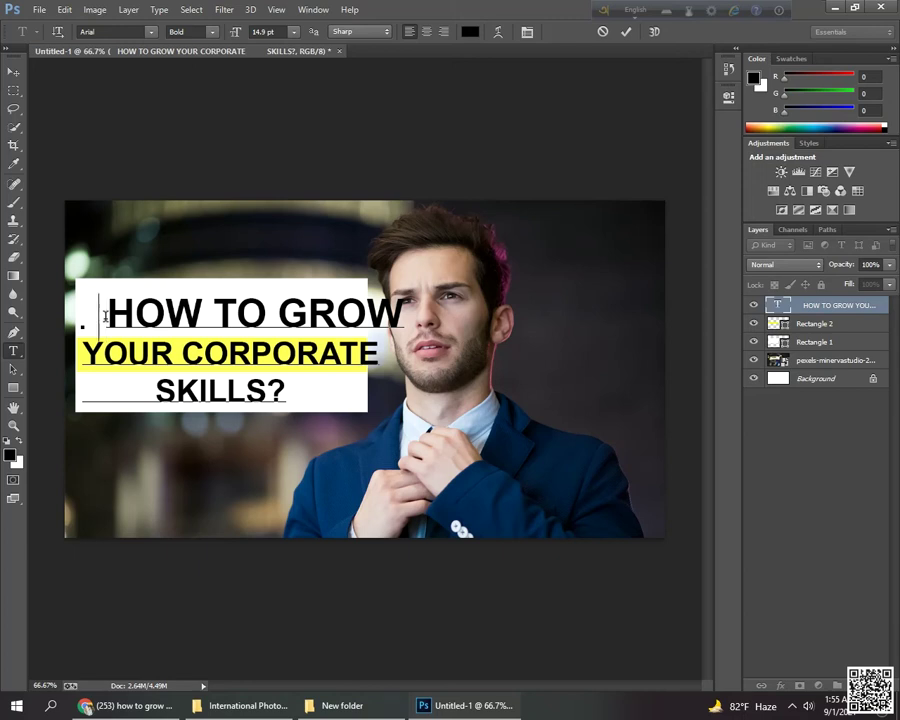
{"action": "key", "text": "BackSpace"}
{"action": "key", "text": "BackSpace"}
{"action": "key", "text": "BackSpace"}
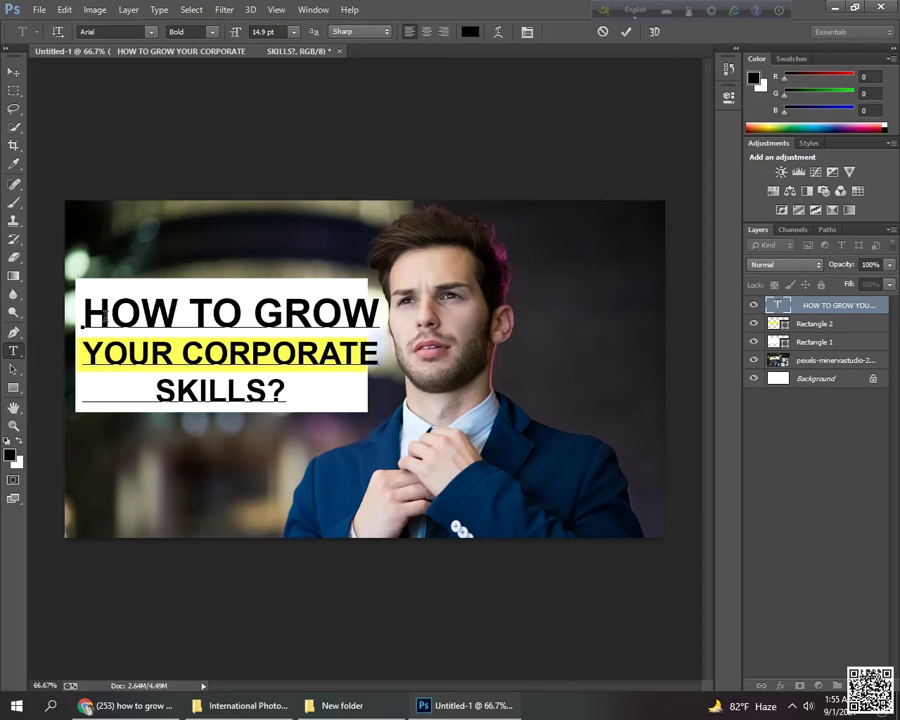
{"action": "key", "text": "Right"}
{"action": "key", "text": "Left"}
Step: Select YOUR CORPORATE, set its font size to 17 pt and finish the text edit
{"action": "left_click_drag", "start_coordinate": [84, 354], "coordinate": [379, 356]}
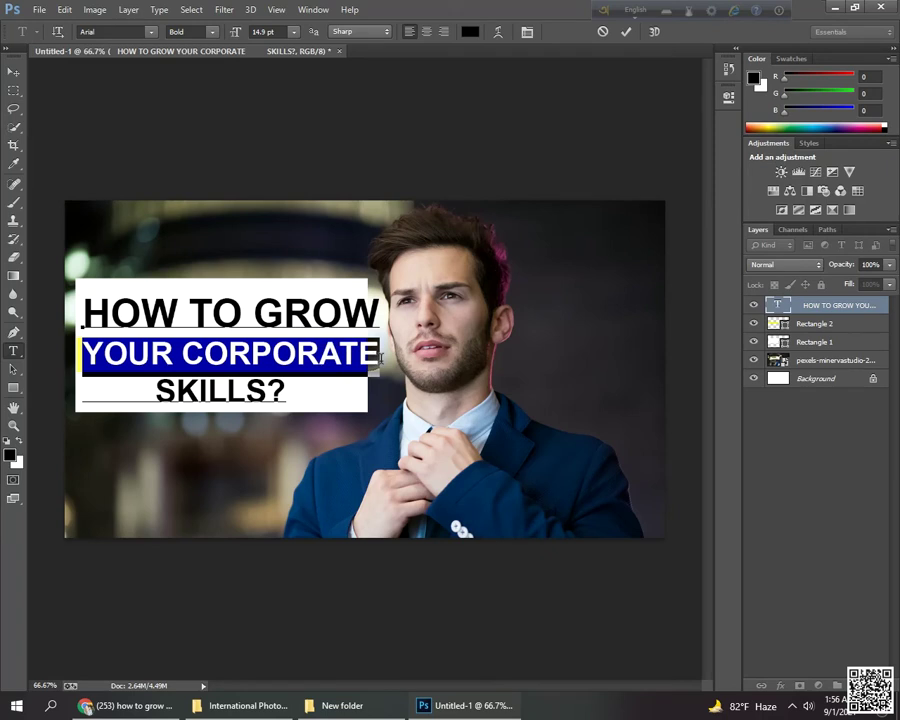
{"action": "left_click", "coordinate": [260, 30]}
{"action": "key", "text": "Up"}
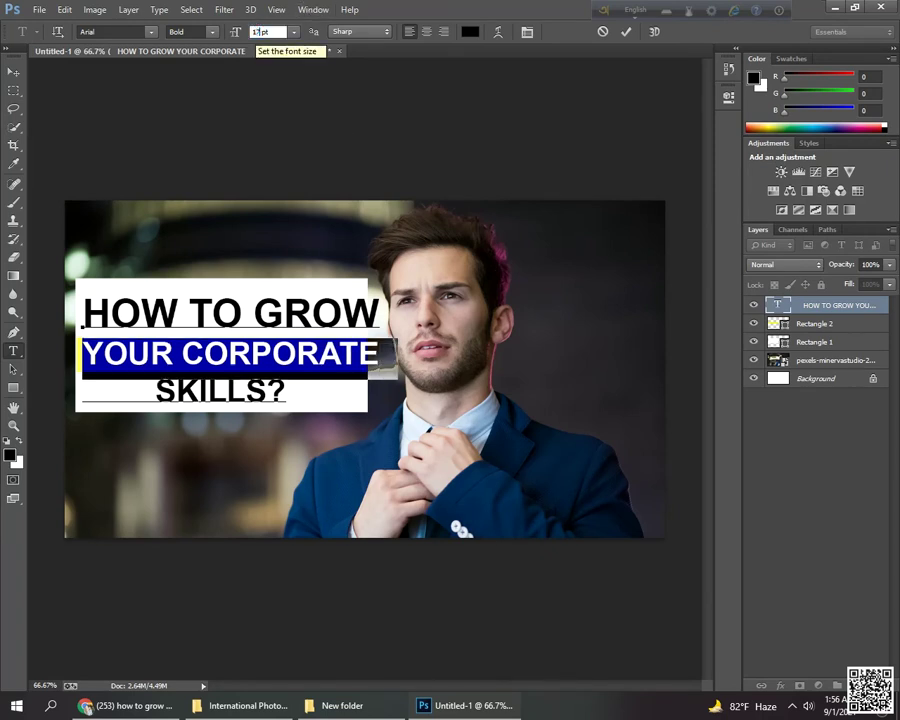
{"action": "left_click", "coordinate": [12, 72]}
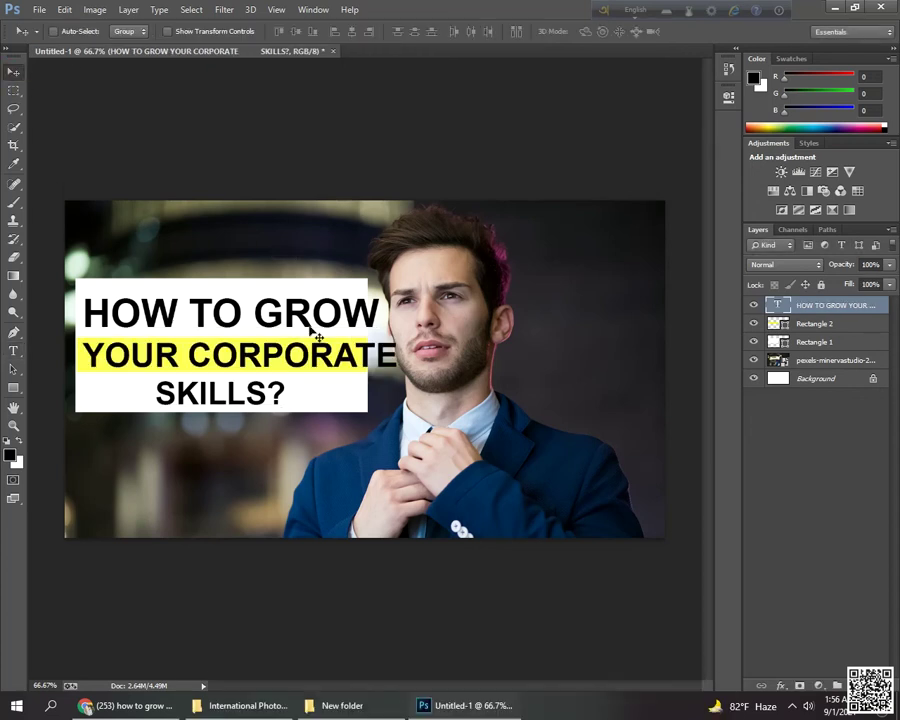
Step: Scale the headline text layer down to about 89% and move it inside the white rectangle
{"action": "key", "text": "ctrl+t"}
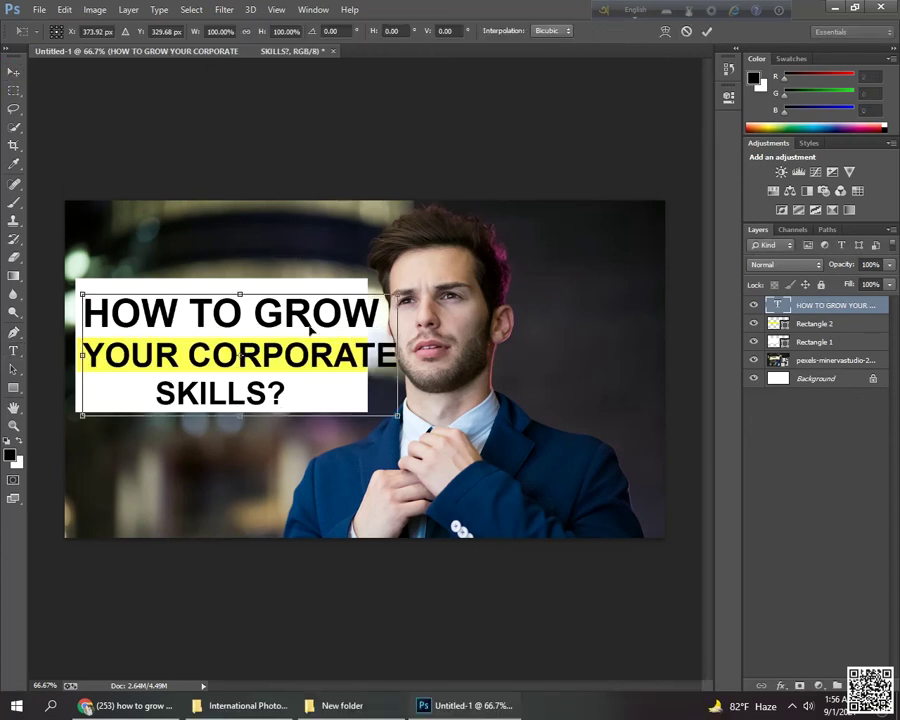
{"action": "left_click_drag", "start_coordinate": [398, 295], "coordinate": [386, 300]}
{"action": "left_click_drag", "start_coordinate": [351, 342], "coordinate": [333, 342]}
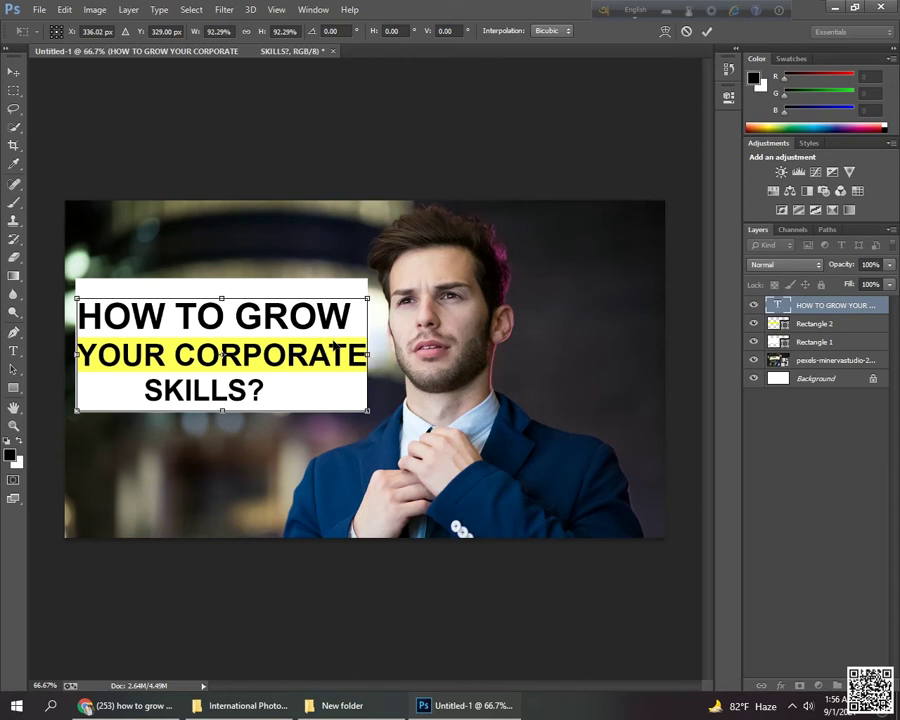
{"action": "left_click_drag", "start_coordinate": [367, 354], "coordinate": [363, 355]}
{"action": "left_click_drag", "start_coordinate": [362, 298], "coordinate": [364, 298]}
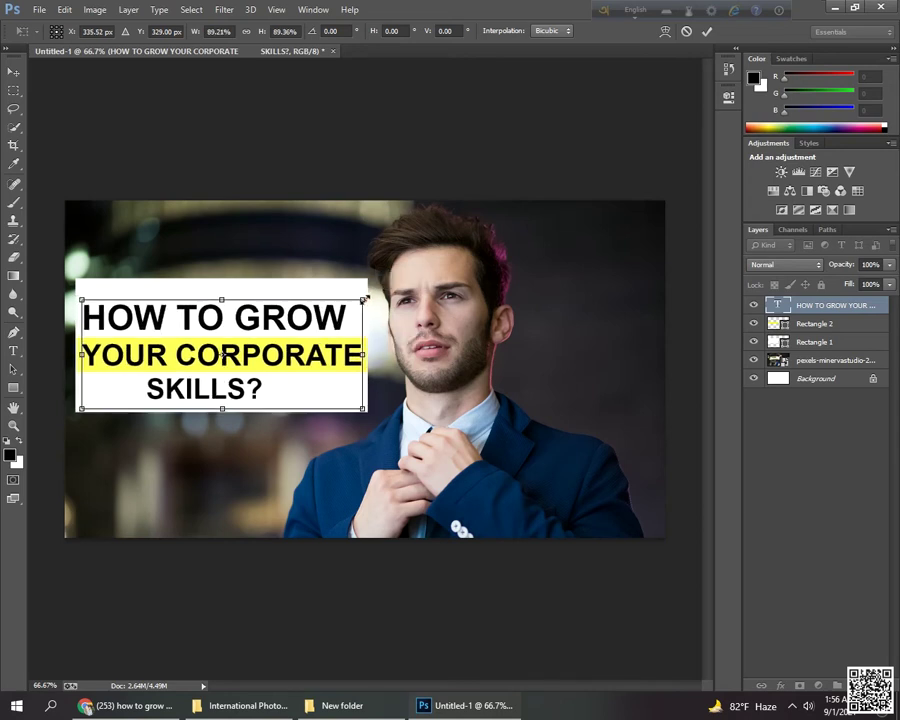
{"action": "key", "text": "Return"}
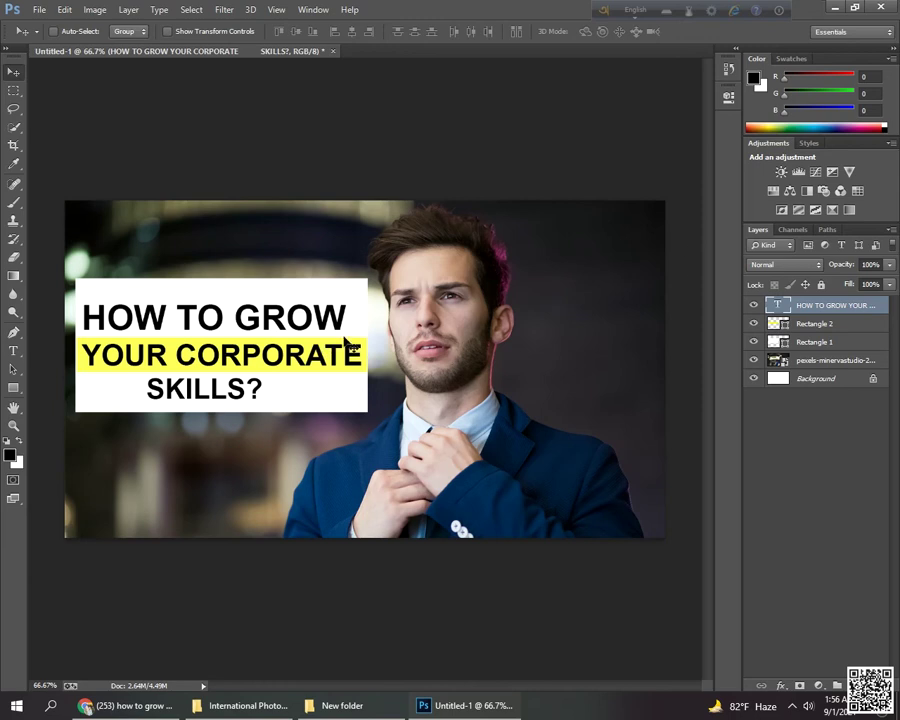
Step: Select both rectangle layers and enlarge them together from their centre to about 103.5%
{"action": "left_click", "coordinate": [820, 342]}
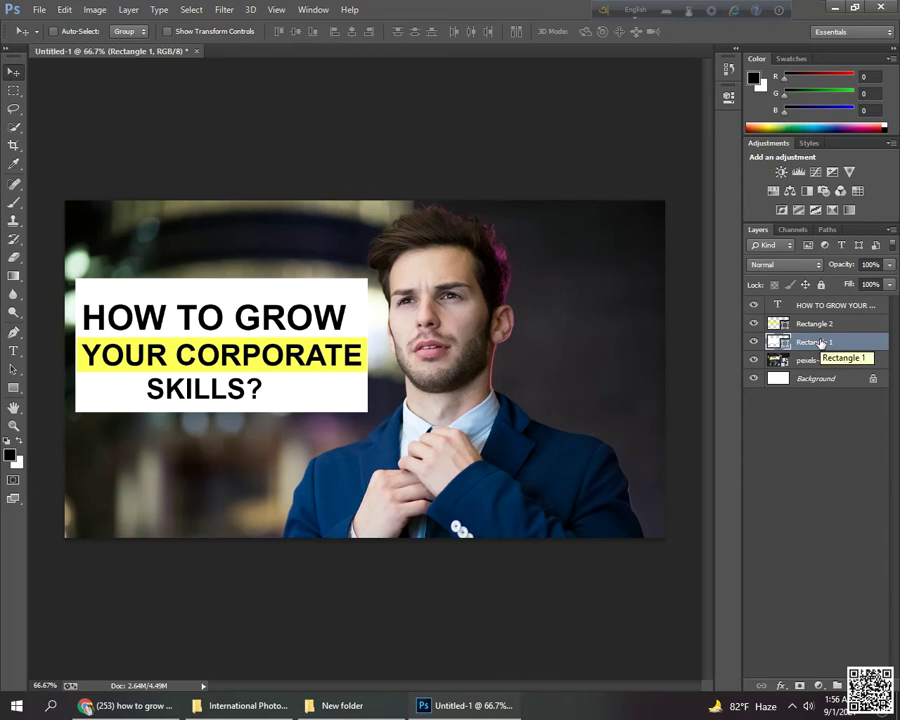
{"action": "left_click", "coordinate": [836, 325], "text": "shift"}
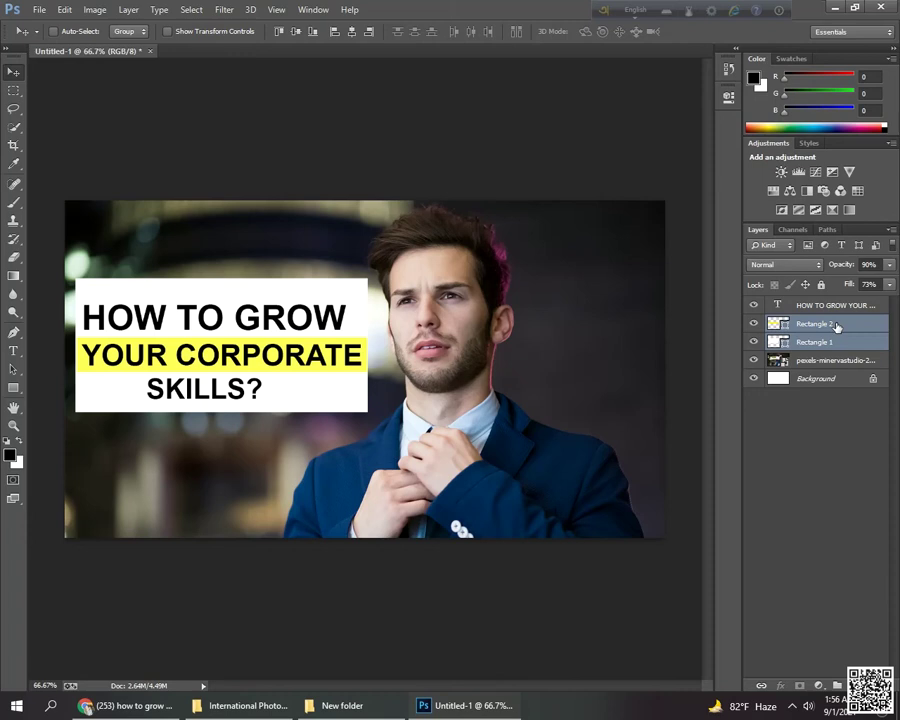
{"action": "key", "text": "ctrl+t"}
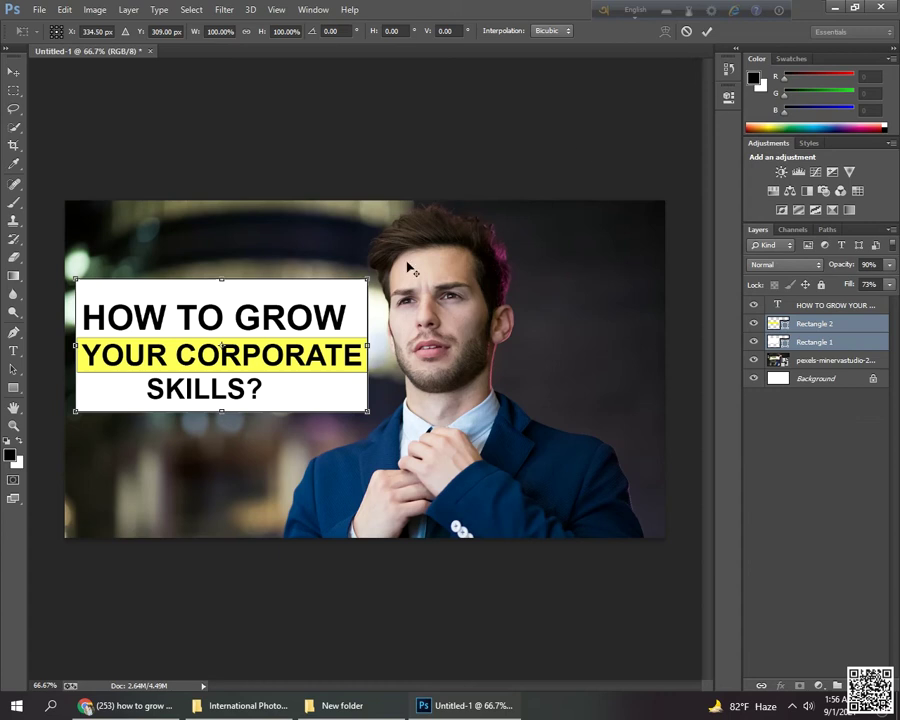
{"action": "left_click_drag", "start_coordinate": [369, 277], "coordinate": [374, 272]}
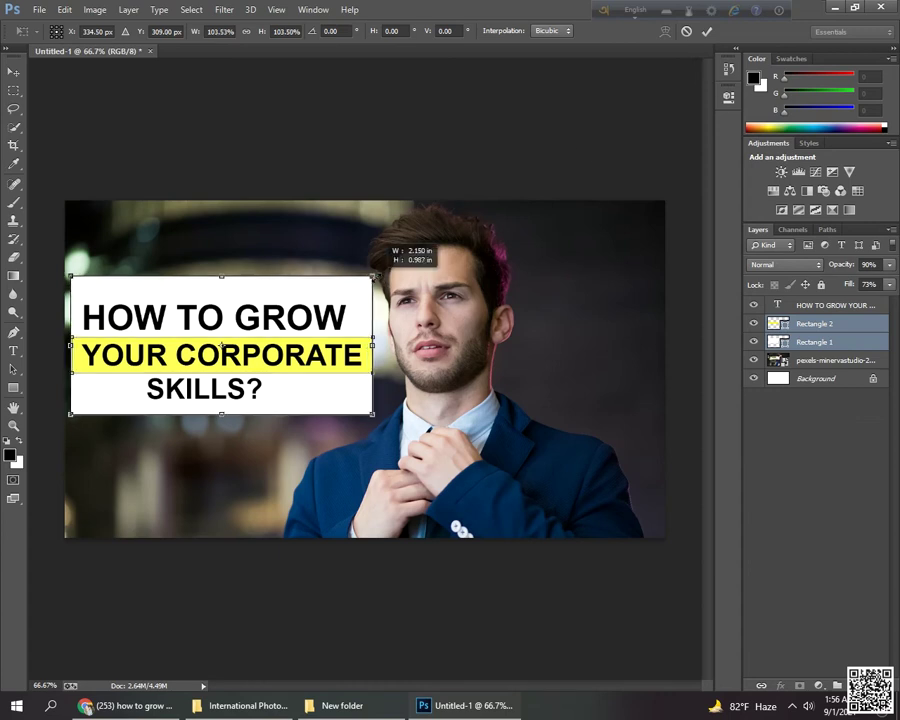
{"action": "left_click", "coordinate": [707, 33]}
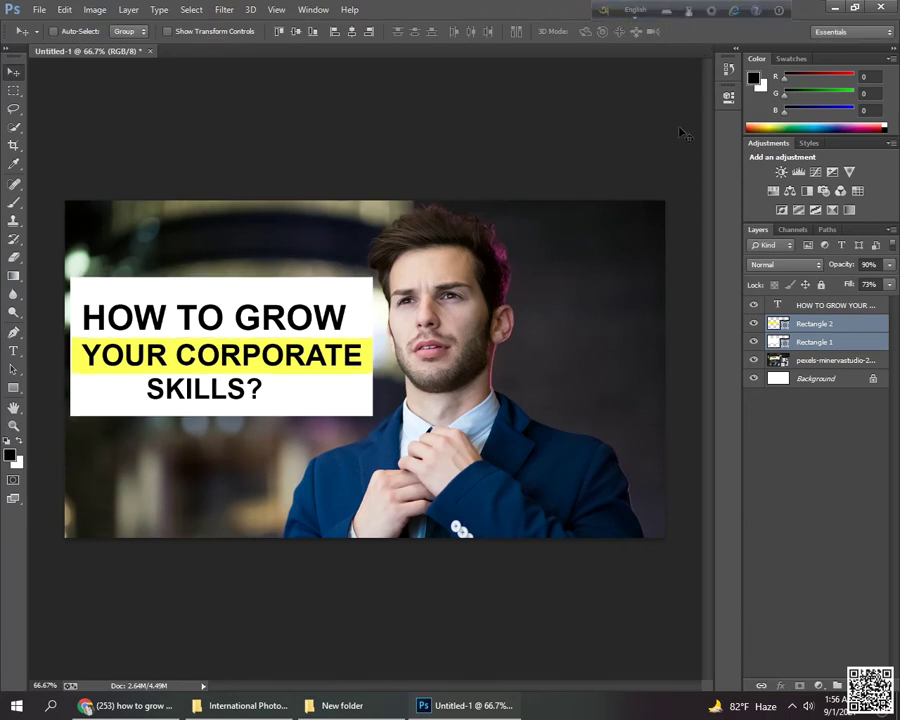
Step: Enlarge the headline text layer from its centre to about 104.7% to fill the rectangle's width
{"action": "left_click", "coordinate": [832, 304]}
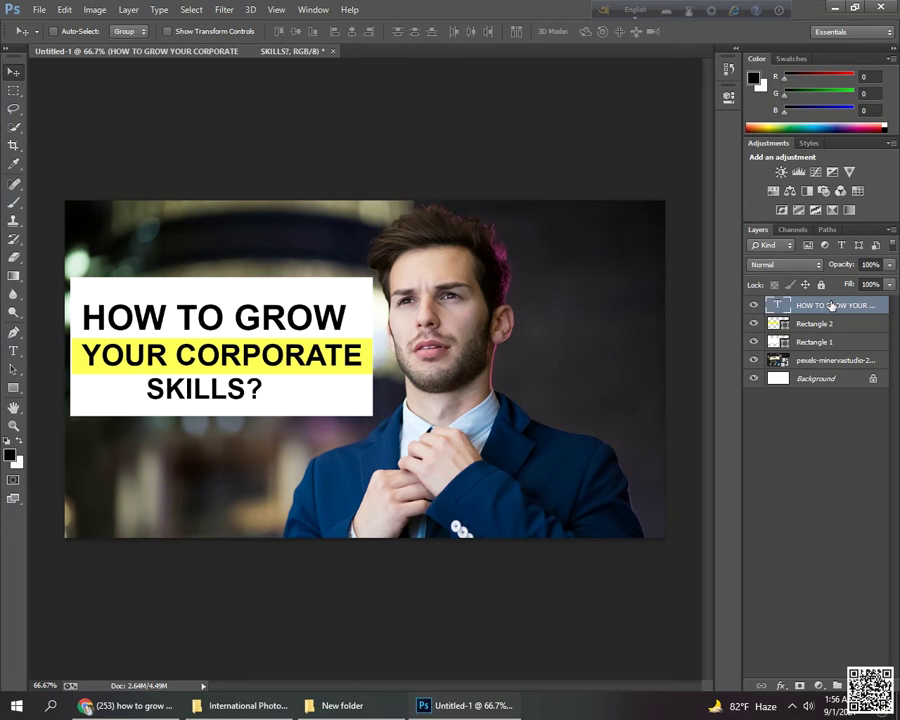
{"action": "key", "text": "ctrl+t"}
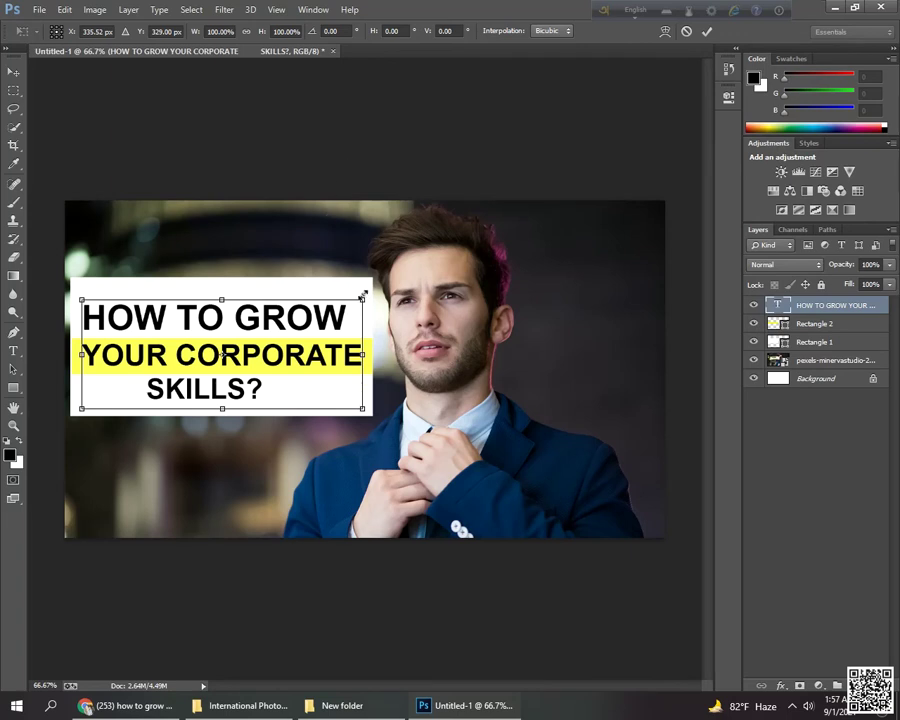
{"action": "left_click_drag", "start_coordinate": [362, 299], "coordinate": [372, 294]}
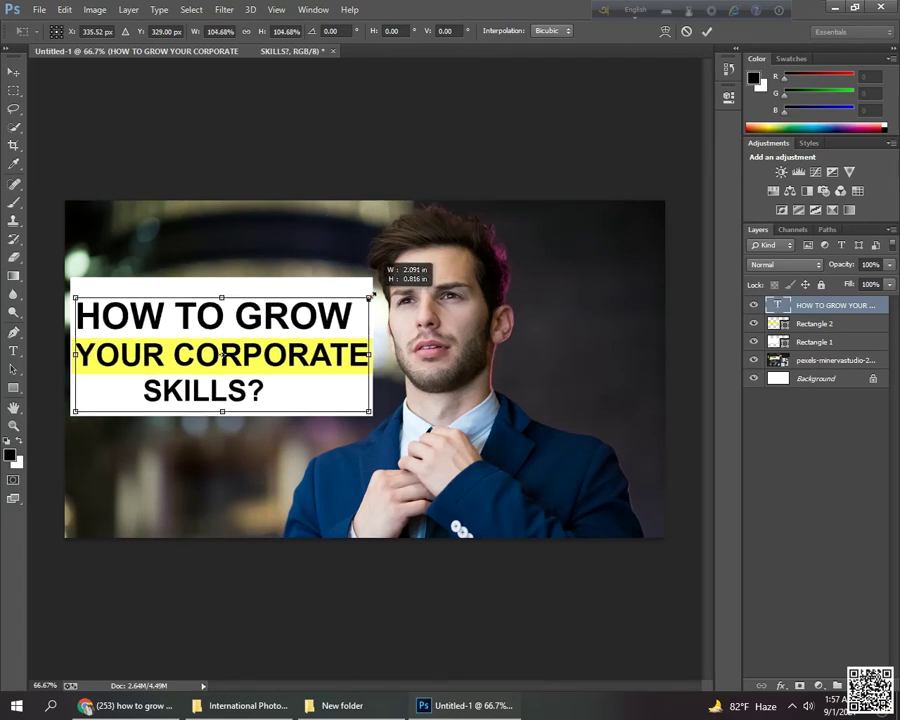
{"action": "left_click", "coordinate": [706, 31]}
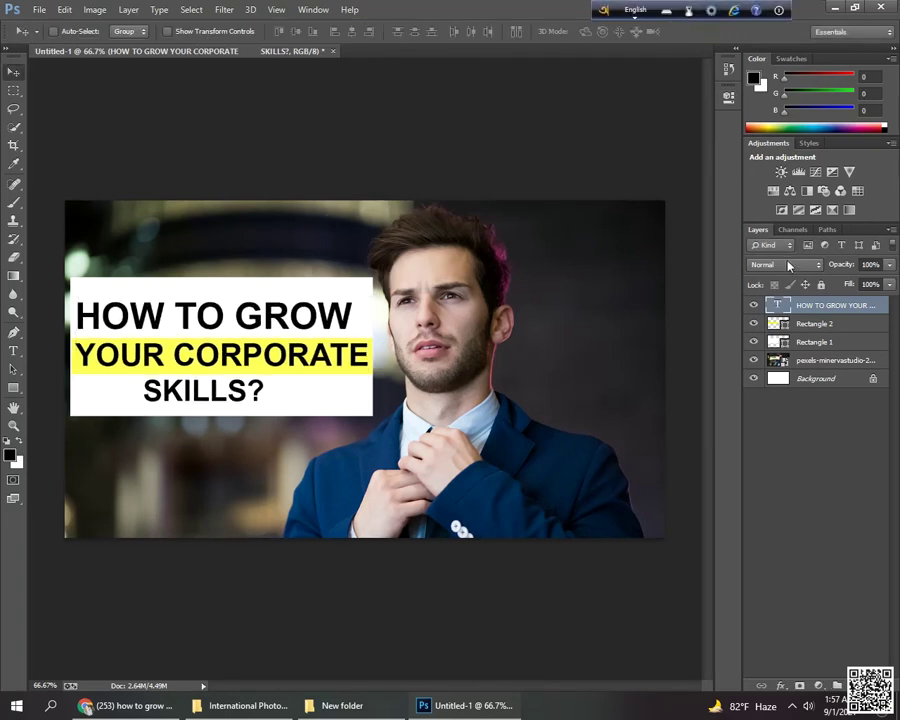
Step: Shorten the white rectangle slightly by lowering its top edge closer to the headline, and apply the transform
{"action": "left_click", "coordinate": [816, 342]}
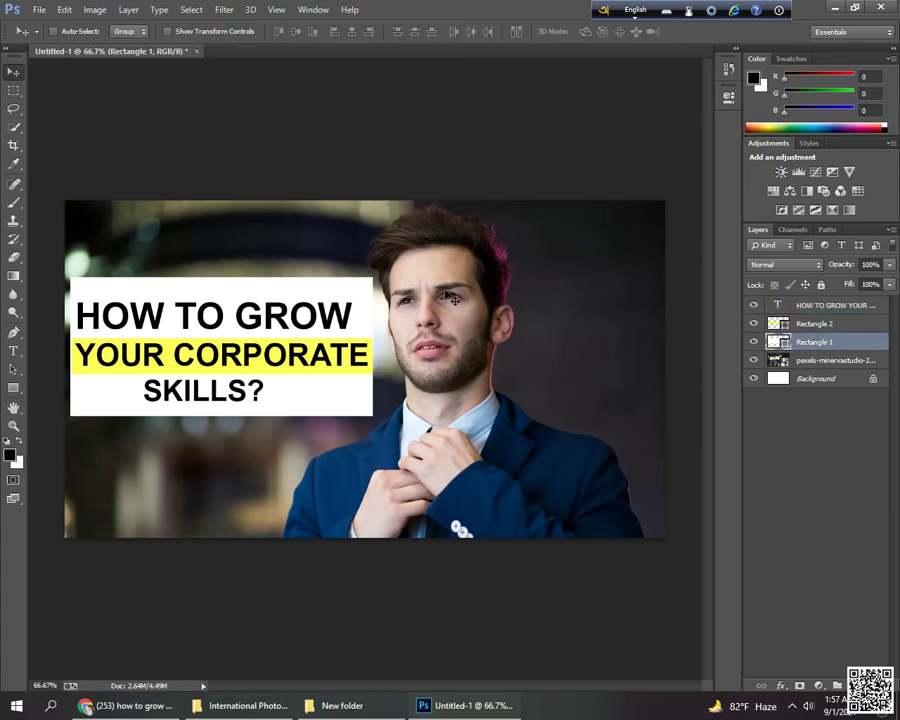
{"action": "key", "text": "ctrl+t"}
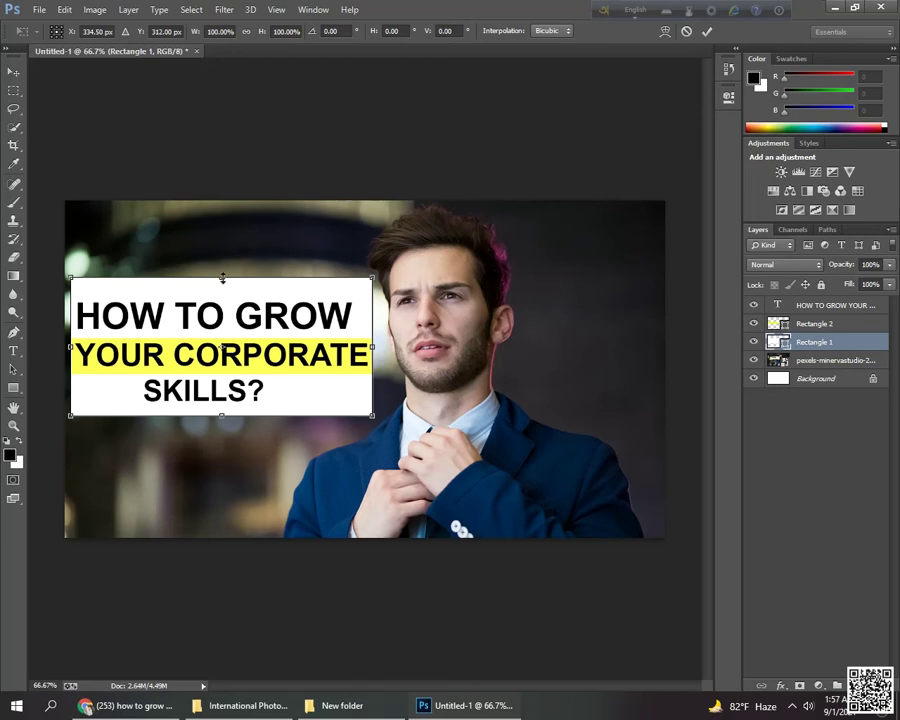
{"action": "left_click_drag", "start_coordinate": [223, 278], "coordinate": [223, 285]}
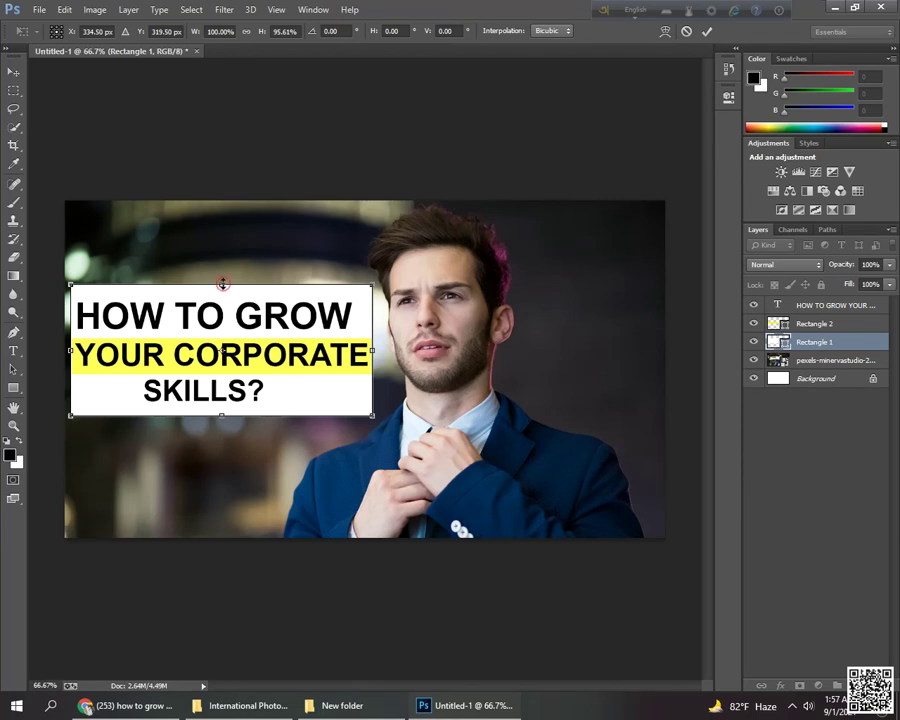
{"action": "left_click_drag", "start_coordinate": [222, 285], "coordinate": [222, 287]}
{"action": "left_click", "coordinate": [707, 31]}
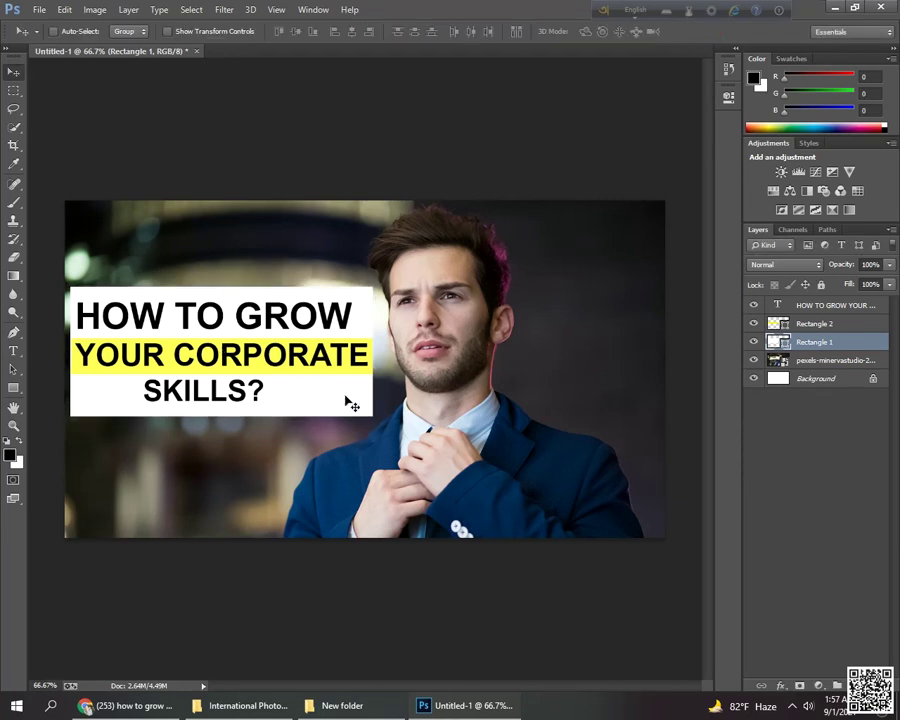
Step: Insert a space before HOW TO GROW in the headline to centre the line, and finish the text edit
{"action": "left_click", "coordinate": [796, 313]}
{"action": "left_click", "coordinate": [13, 350]}
{"action": "left_click", "coordinate": [86, 315]}
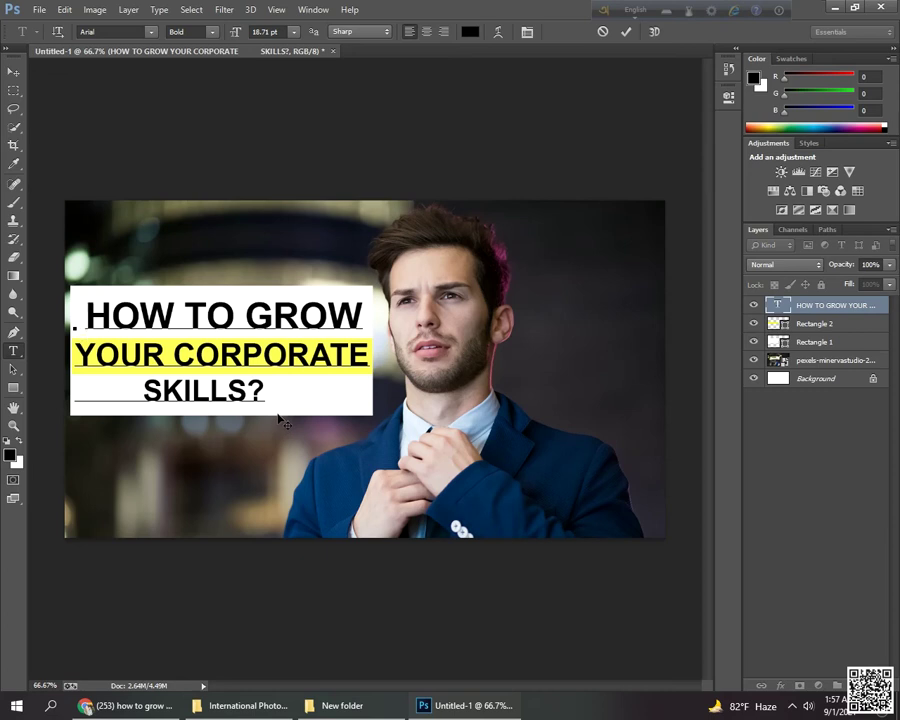
{"action": "left_click", "coordinate": [13, 72]}
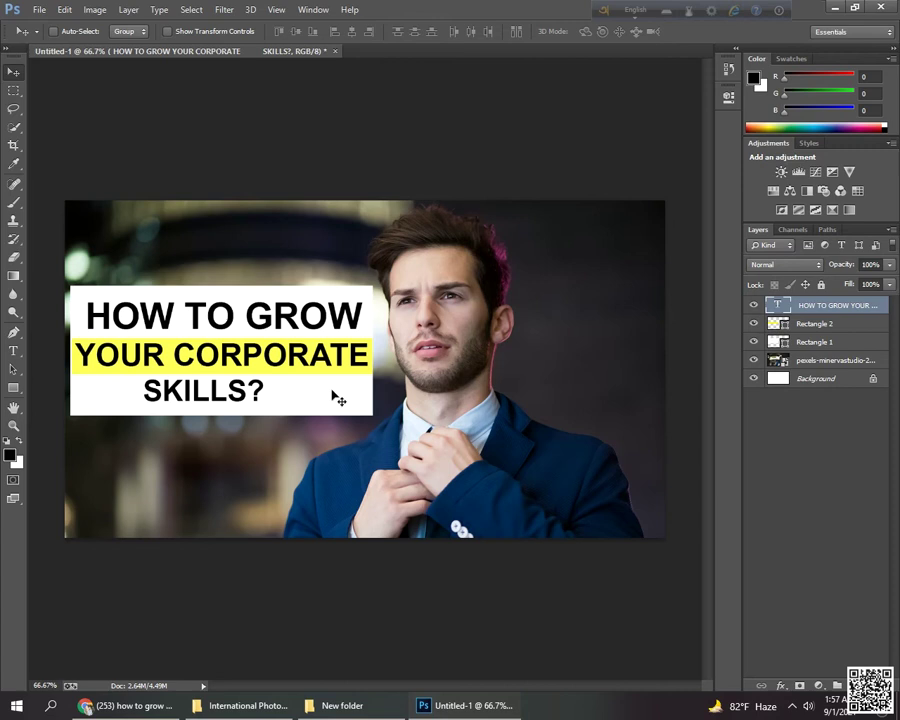
Step: Add spaces before SKILLS? in the headline to centre that line, and finish the text edit
{"action": "key", "text": "t"}
{"action": "key", "text": "ctrl+Return"}
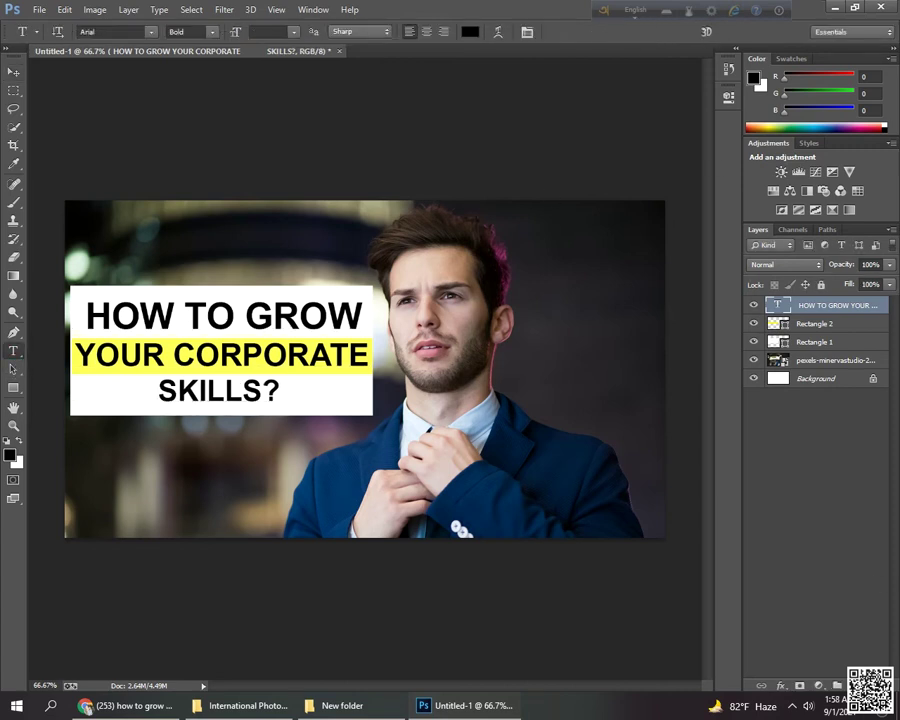
Step: Add a new layer above the headline and place the emoji image download-removebg-preview from New folder
{"action": "key", "text": "ctrl+shift+alt+n"}
{"action": "left_click", "coordinate": [38, 9]}
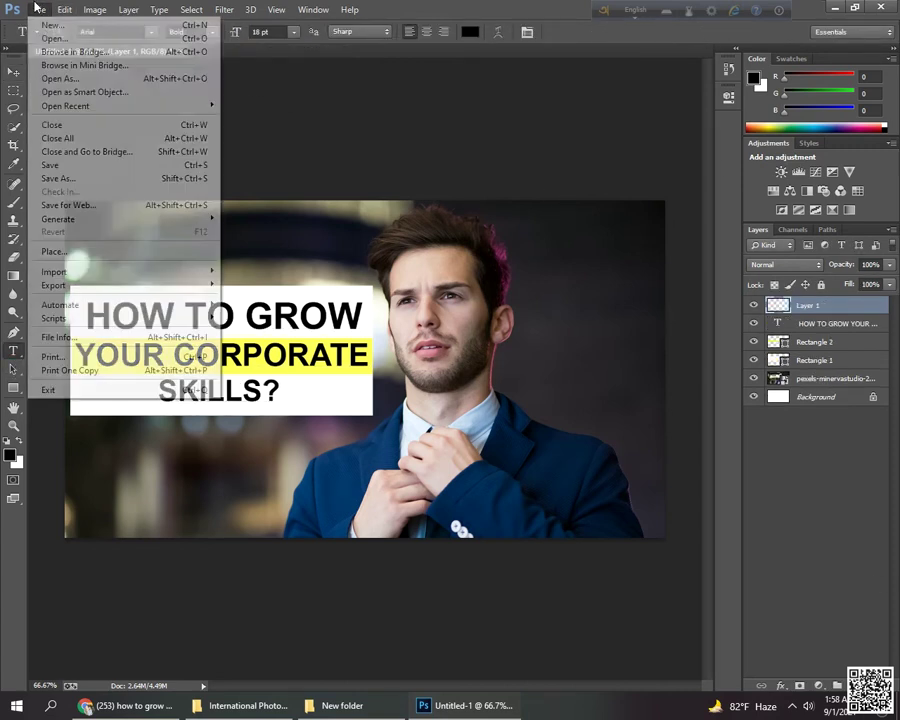
{"action": "left_click", "coordinate": [78, 252]}
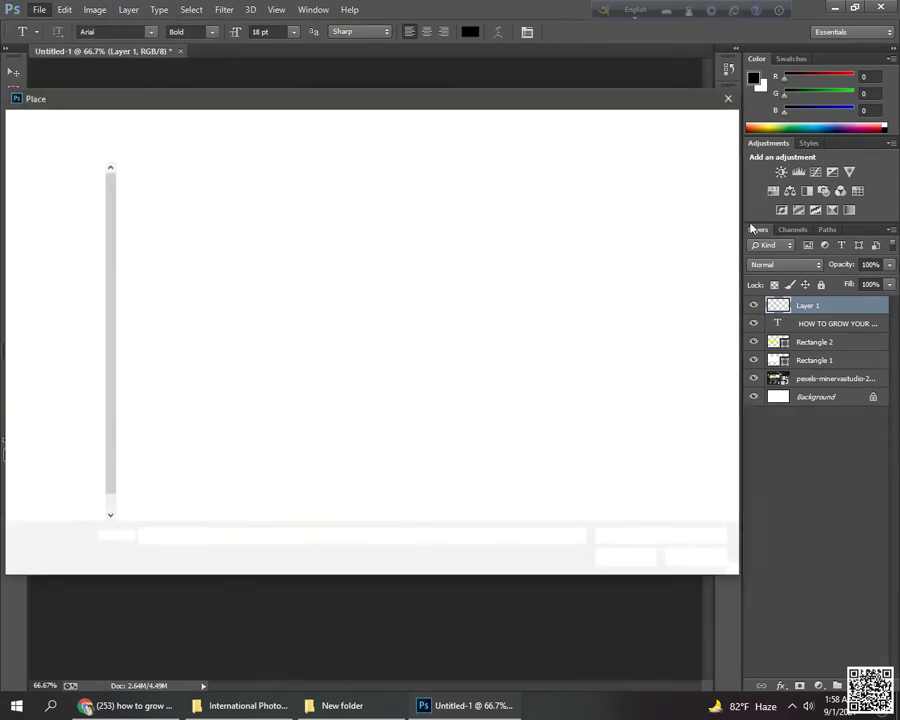
{"action": "left_click", "coordinate": [393, 212]}
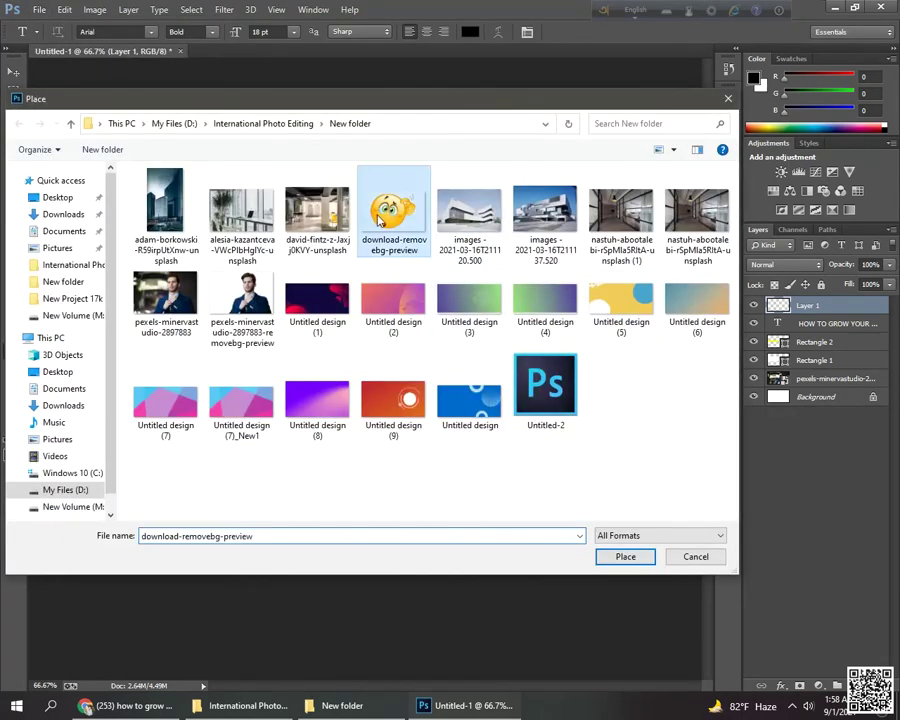
{"action": "left_click", "coordinate": [623, 557]}
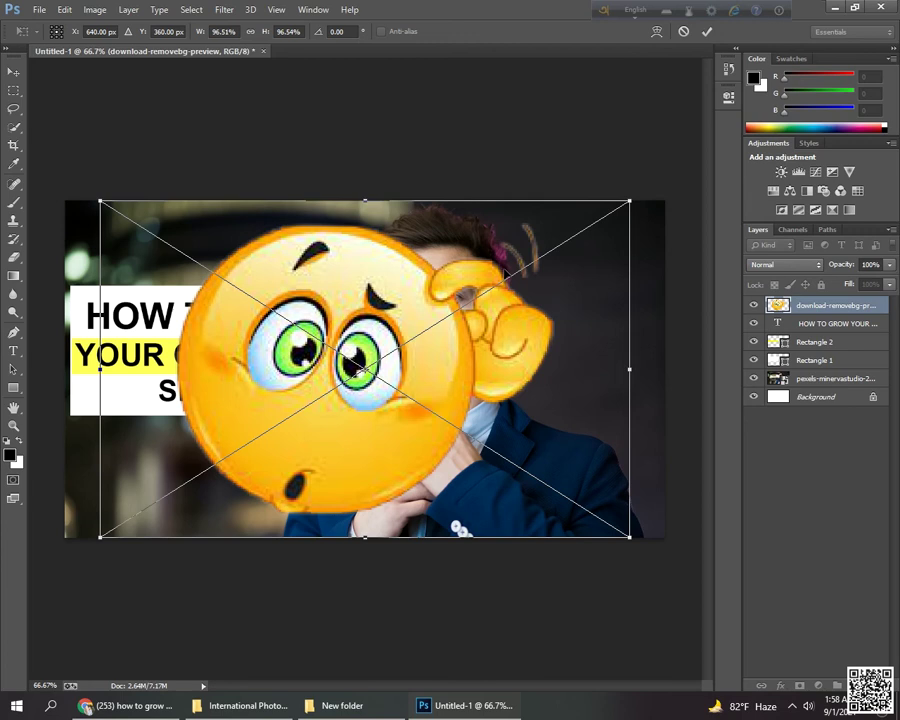
Step: Shrink the emoji to about 13%, set it over the white rectangle's top edge above the headline, and apply the placement
{"action": "left_click_drag", "start_coordinate": [629, 199], "coordinate": [267, 285]}
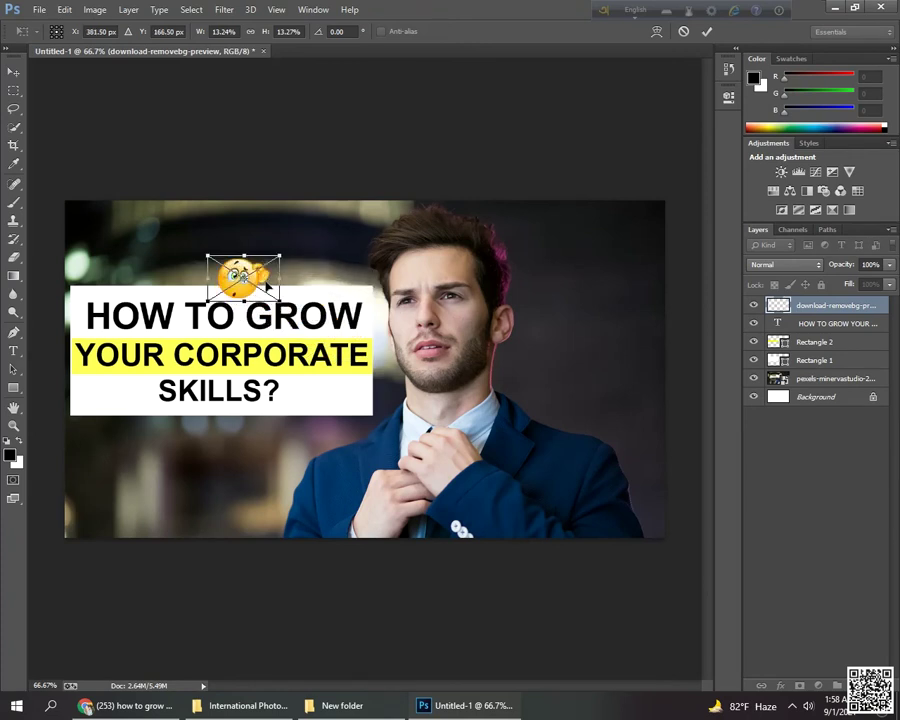
{"action": "left_click", "coordinate": [706, 38]}
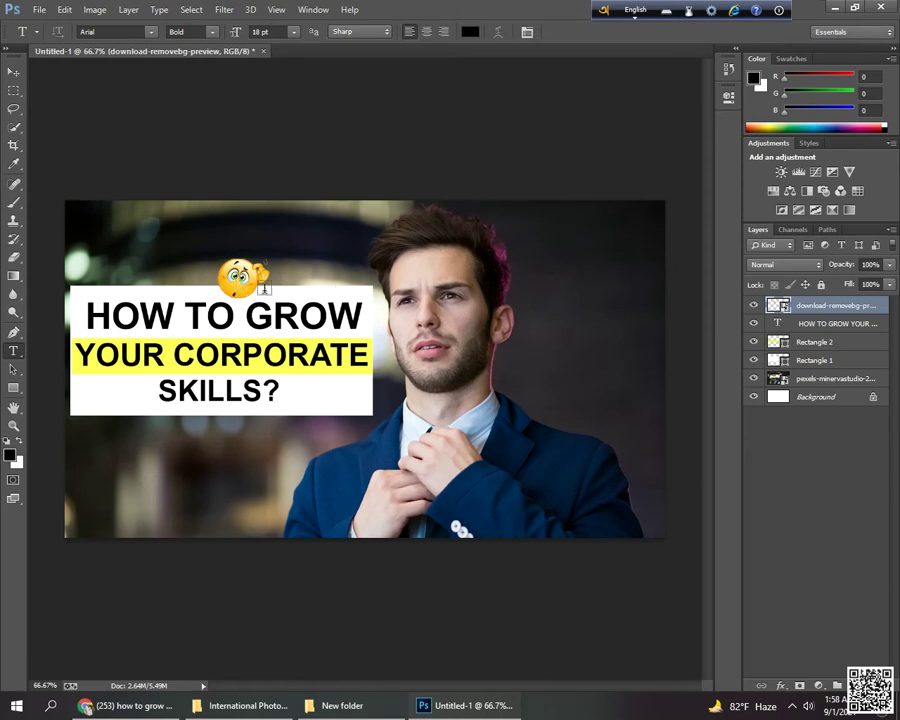
{"action": "left_click", "coordinate": [13, 70]}
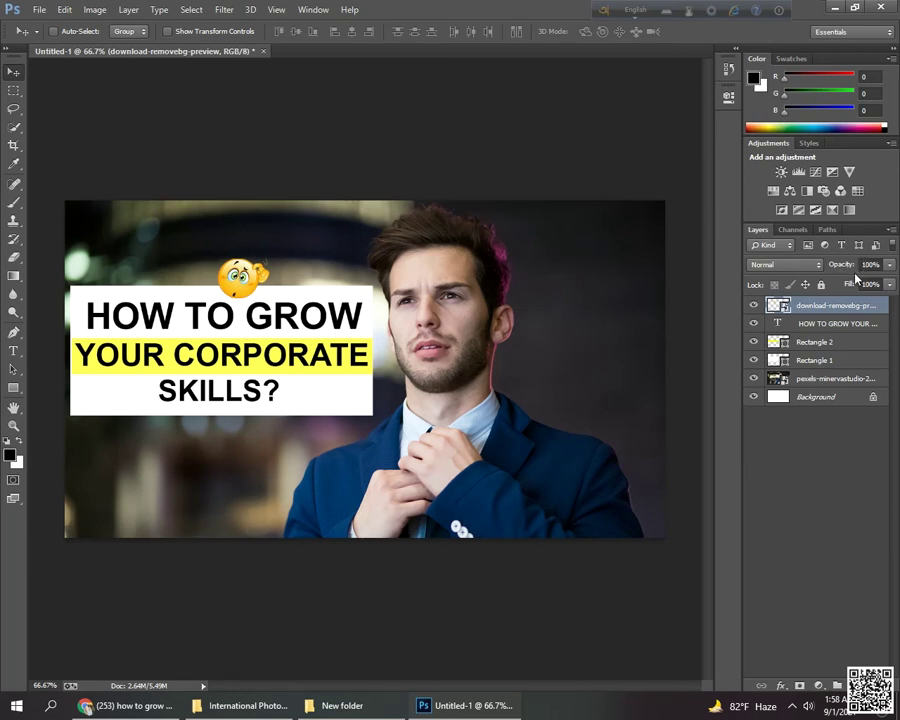
Step: Add a new layer directly above the headline text and place 20191108_152102 (1) from the Download folder on My Files (D:)
{"action": "left_click", "coordinate": [816, 323]}
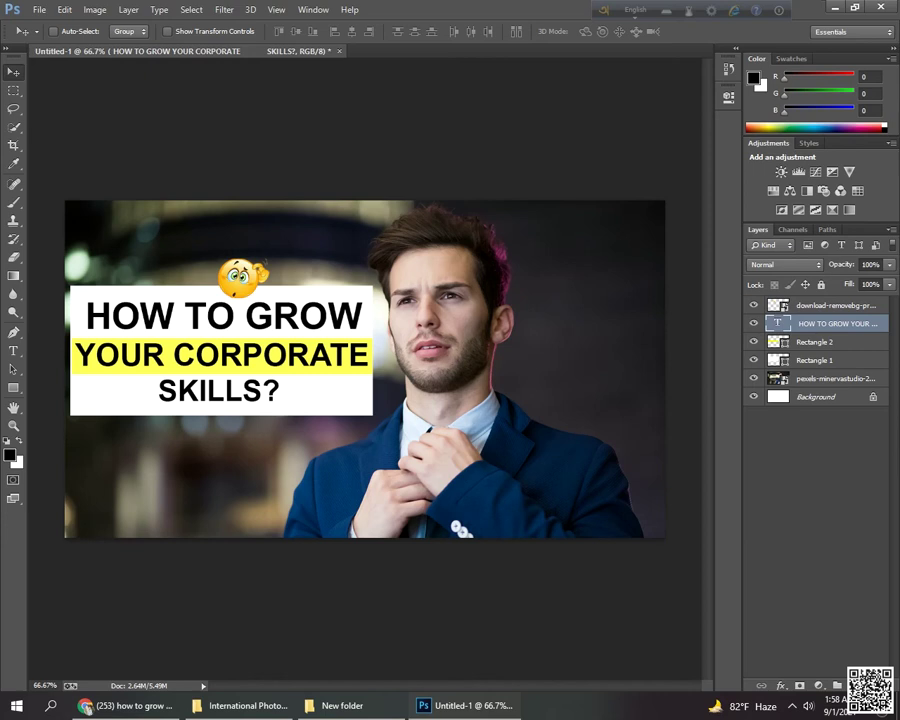
{"action": "key", "text": "ctrl+shift+alt+n"}
{"action": "left_click", "coordinate": [39, 9]}
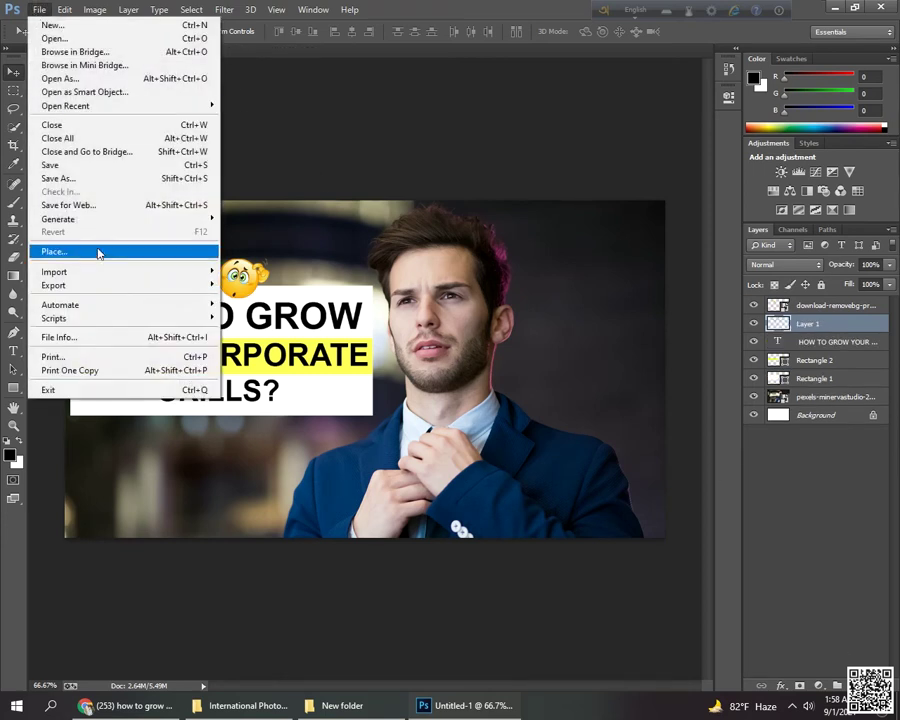
{"action": "left_click", "coordinate": [98, 253]}
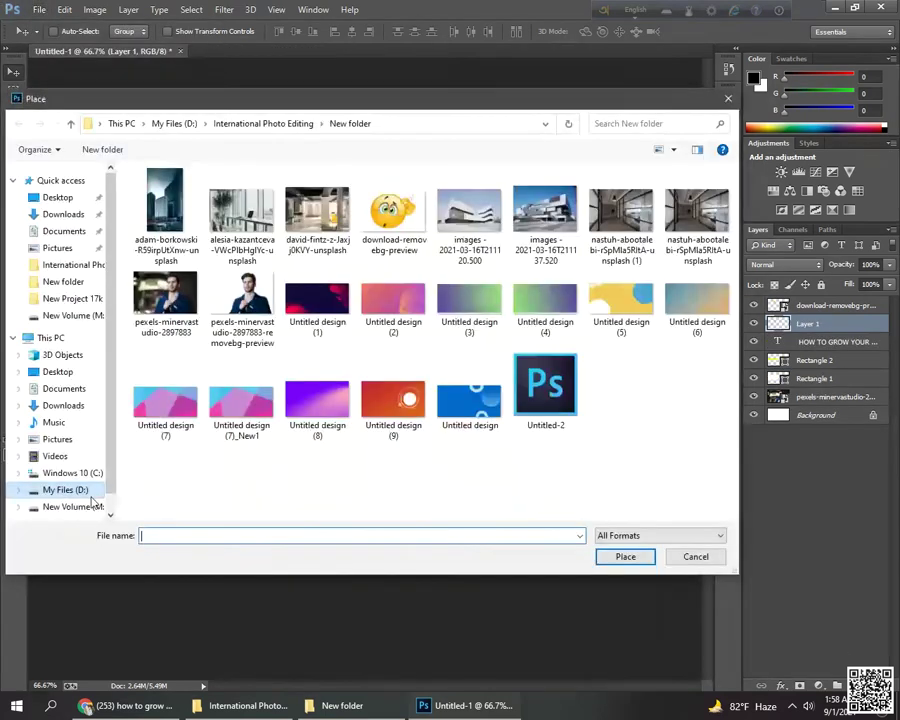
{"action": "left_click", "coordinate": [80, 508]}
{"action": "left_click", "coordinate": [84, 489]}
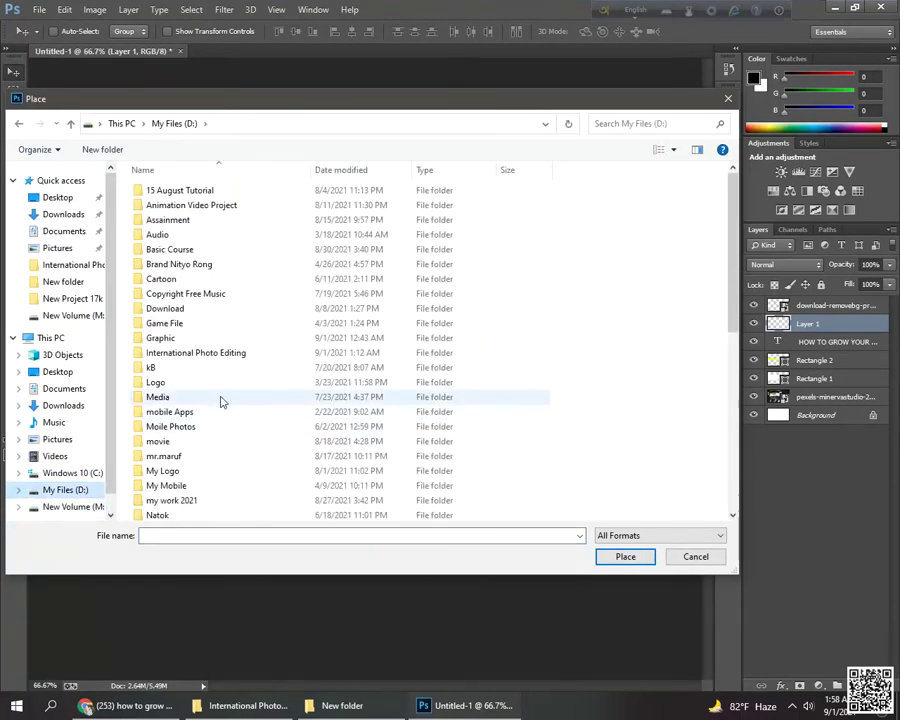
{"action": "double_click", "coordinate": [228, 308]}
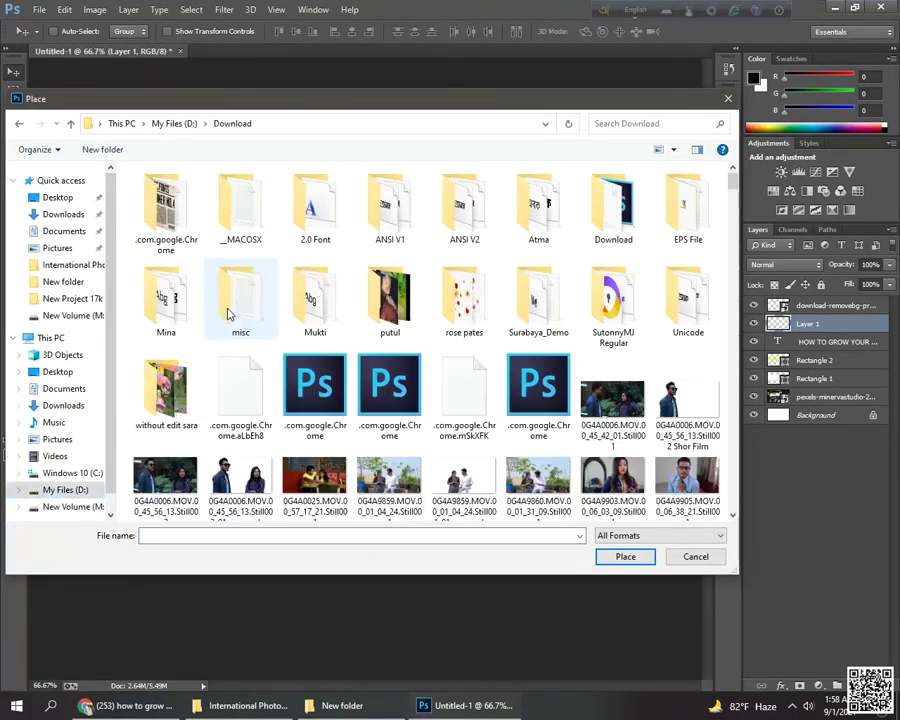
{"action": "scroll", "coordinate": [295, 360], "scroll_direction": "down", "scroll_amount": 5}
{"action": "scroll", "coordinate": [300, 340], "scroll_direction": "down", "scroll_amount": 4}
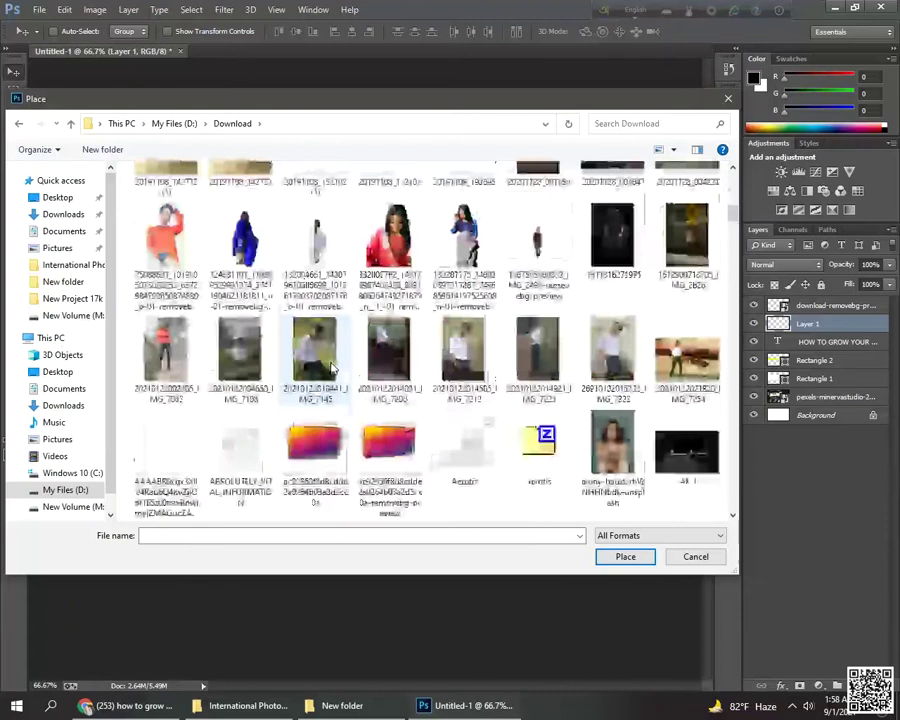
{"action": "scroll", "coordinate": [341, 290], "scroll_direction": "up", "scroll_amount": 2}
{"action": "left_click", "coordinate": [340, 298]}
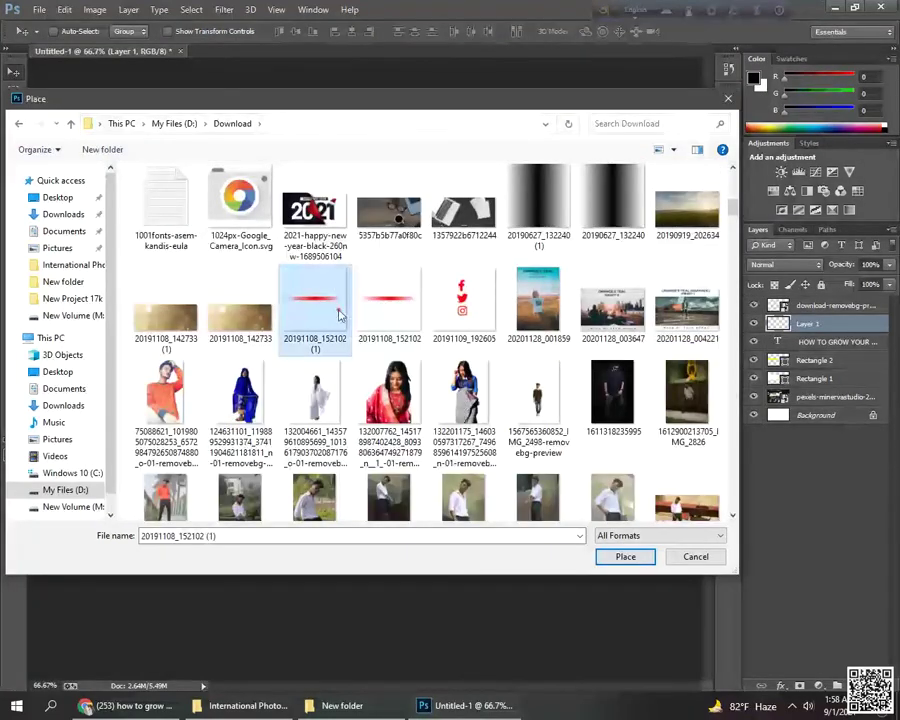
{"action": "left_click", "coordinate": [615, 556]}
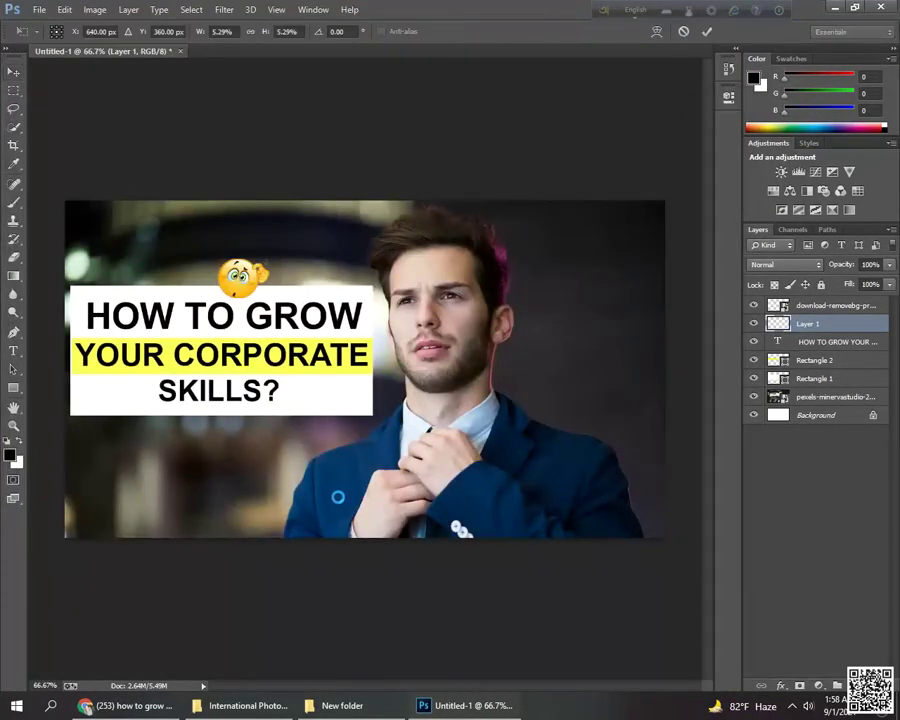
Step: Enlarge the placed red bar image to about 8.5% width and flatten its height
{"action": "left_click_drag", "start_coordinate": [365, 201], "coordinate": [365, 297]}
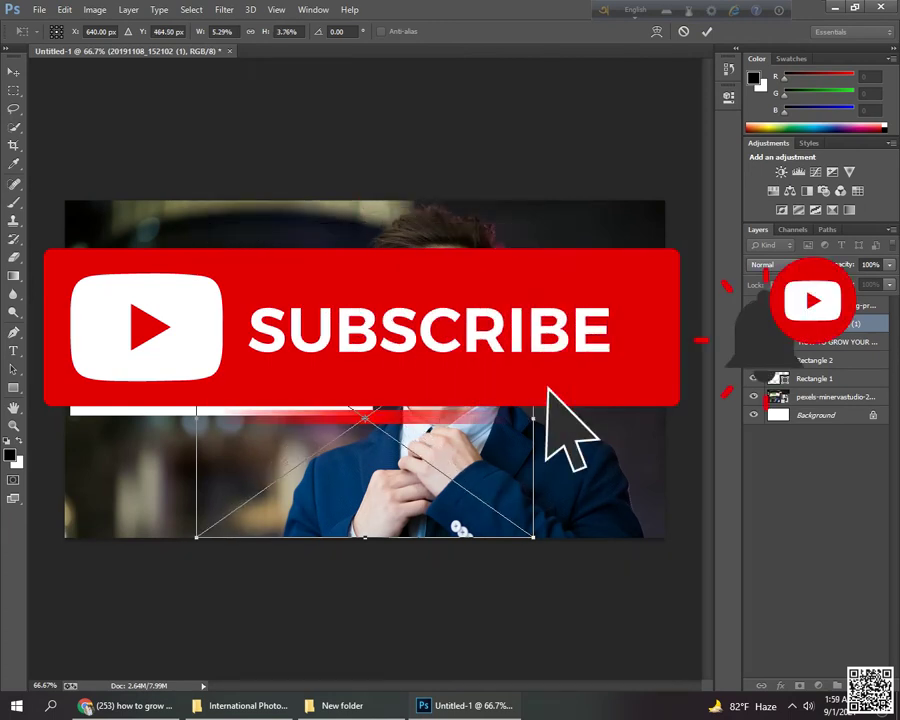
{"action": "left_click_drag", "start_coordinate": [533, 297], "coordinate": [637, 225]}
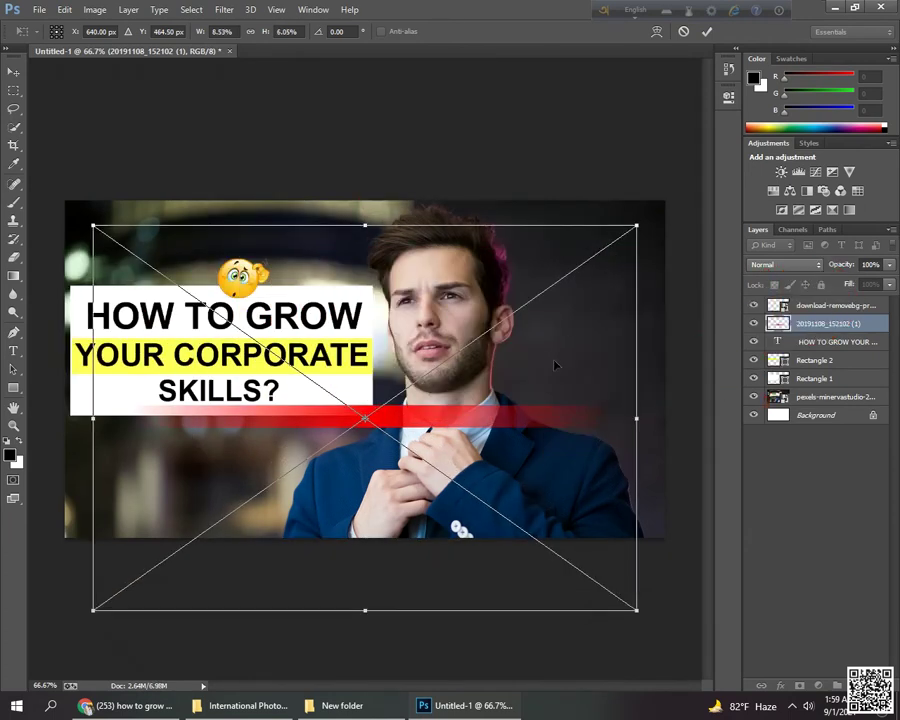
{"action": "left_click_drag", "start_coordinate": [365, 225], "coordinate": [365, 285]}
Step: Move the red bar to the canvas's bottom-left corner, reduce its height to about 4.2%, and apply the transform
{"action": "left_click_drag", "start_coordinate": [505, 429], "coordinate": [234, 515]}
{"action": "left_click_drag", "start_coordinate": [91, 369], "coordinate": [90, 405]}
{"action": "left_click_drag", "start_coordinate": [240, 515], "coordinate": [206, 505]}
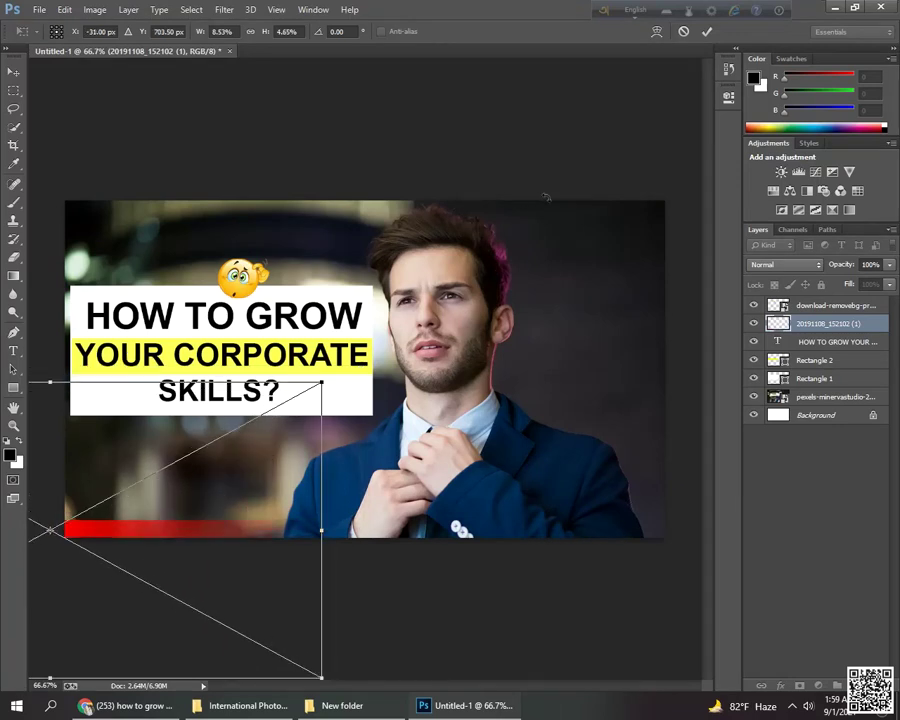
{"action": "left_click_drag", "start_coordinate": [53, 382], "coordinate": [78, 402]}
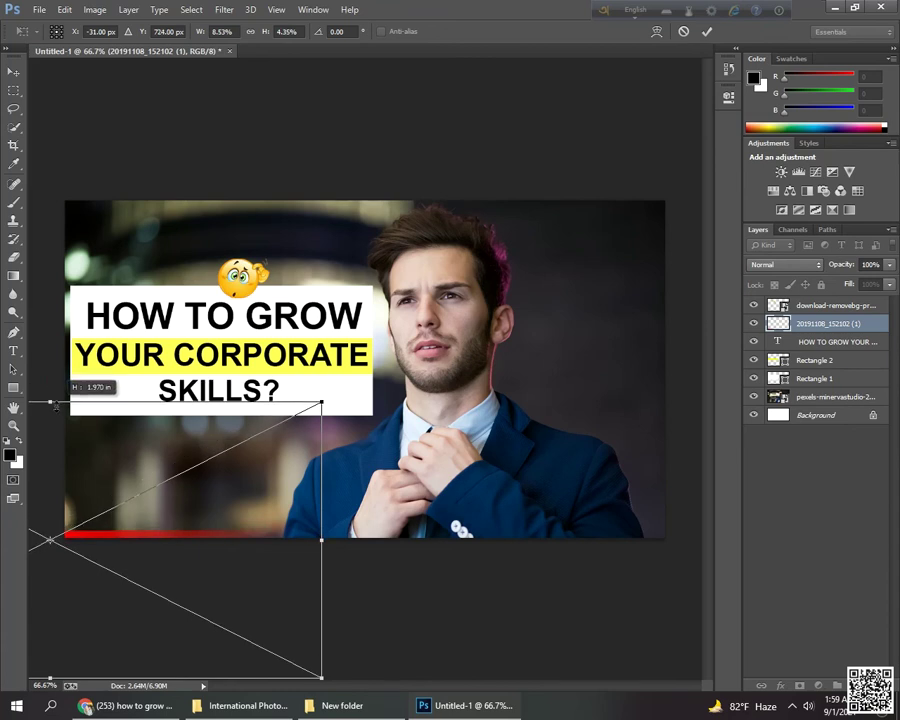
{"action": "left_click_drag", "start_coordinate": [176, 534], "coordinate": [180, 537]}
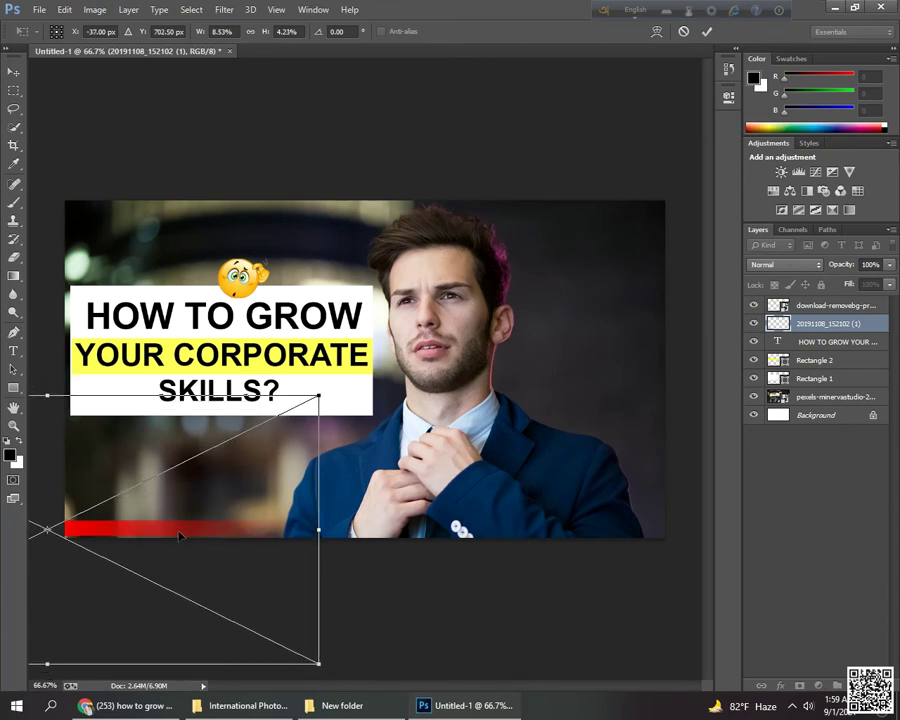
{"action": "key", "text": "Down"}
{"action": "key", "text": "Down"}
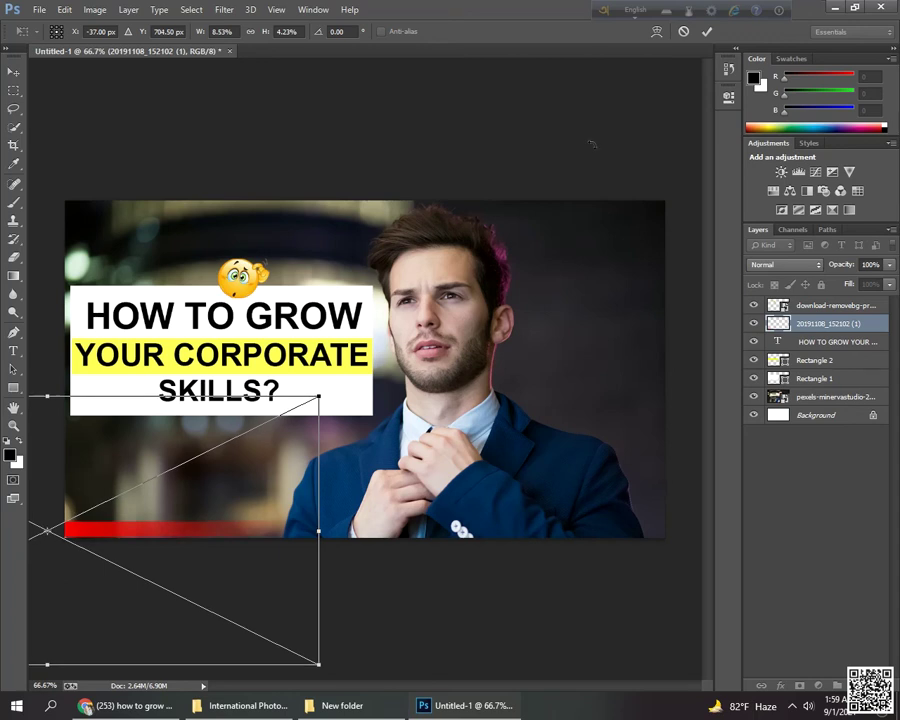
{"action": "left_click", "coordinate": [706, 31]}
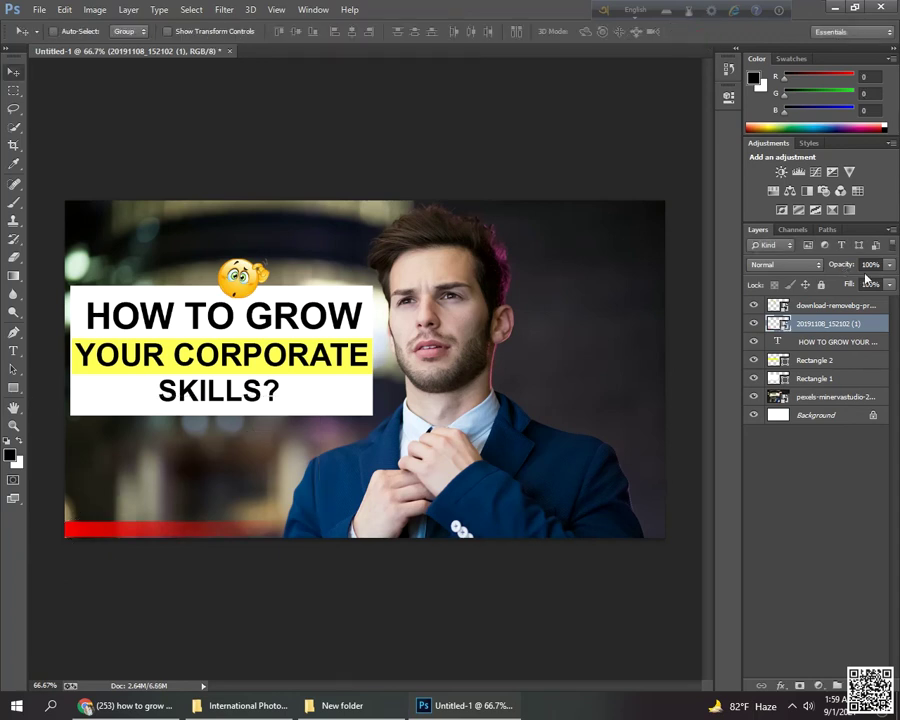
Step: Lower the red bar layer's fill to about 65% and its opacity to 71%
{"action": "left_click", "coordinate": [890, 285]}
{"action": "left_click", "coordinate": [865, 302]}
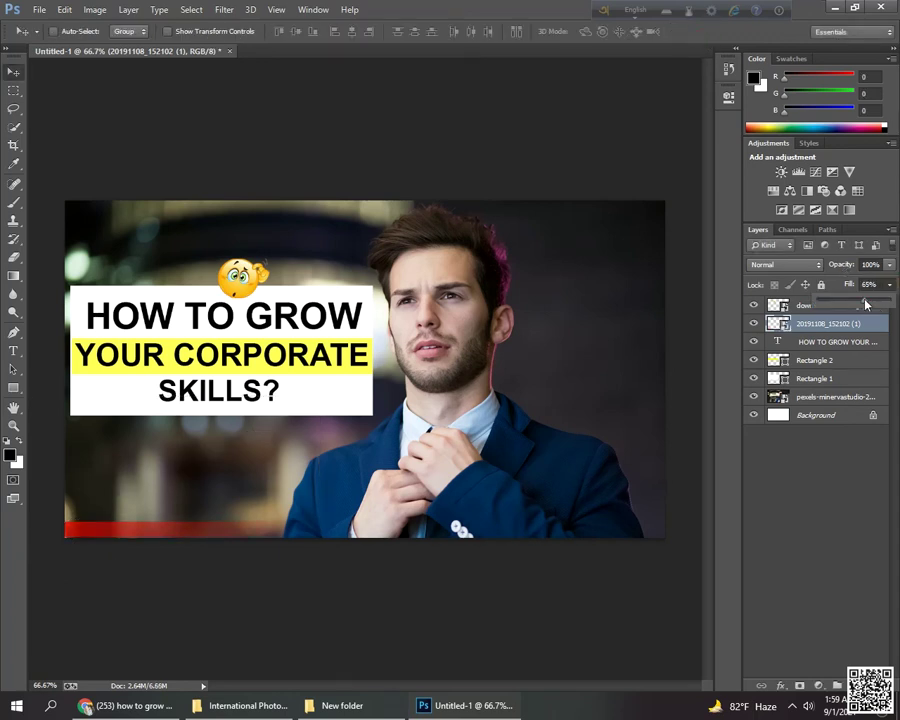
{"action": "left_click", "coordinate": [891, 265]}
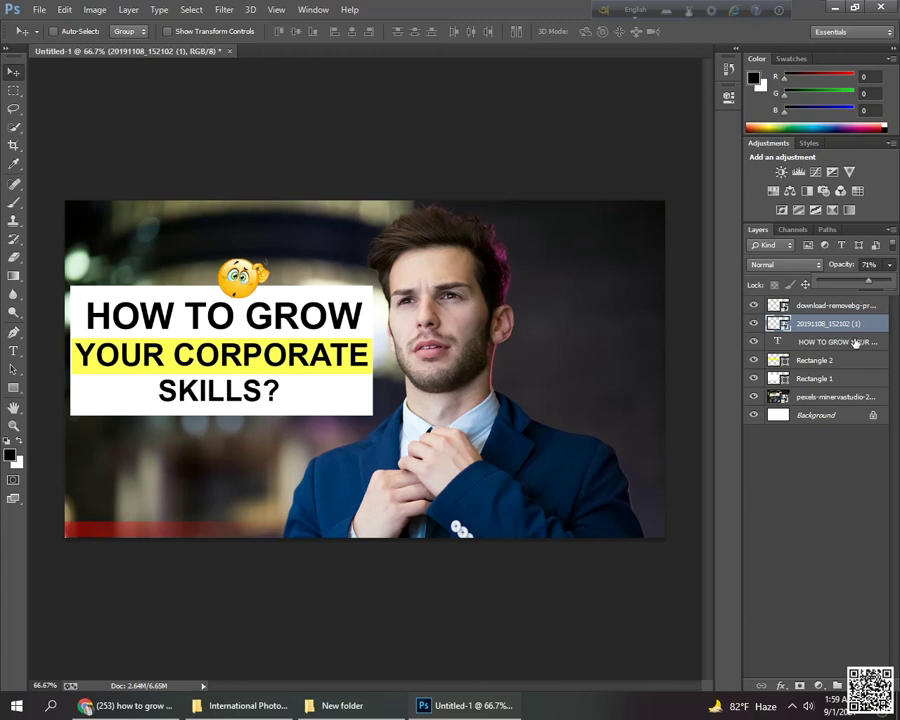
Step: Open the headline text layer's style settings and enable a Drop Shadow
{"action": "left_click", "coordinate": [866, 343]}
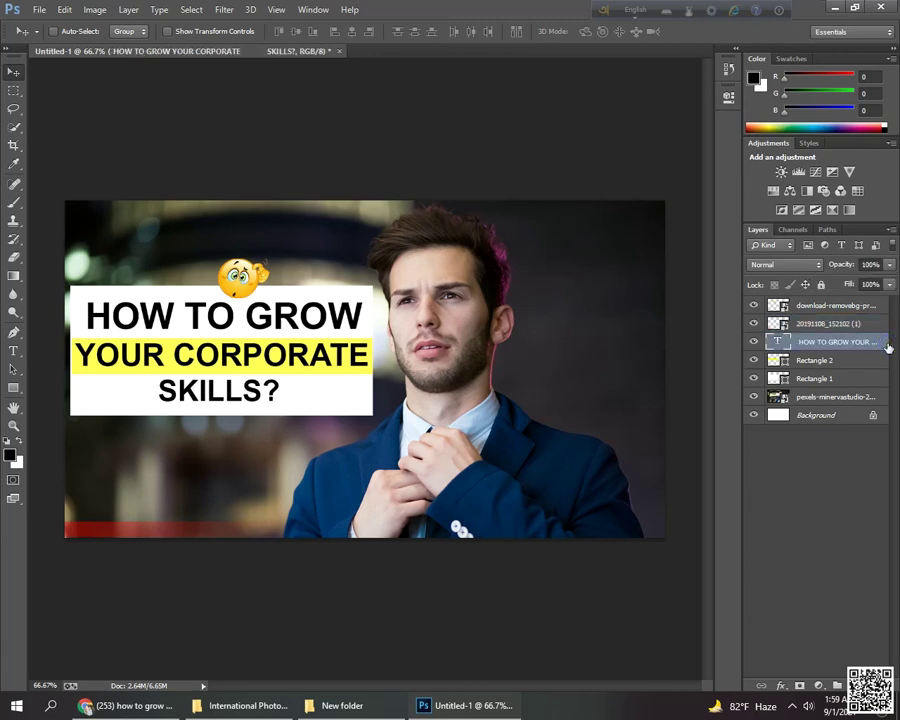
{"action": "double_click", "coordinate": [888, 345]}
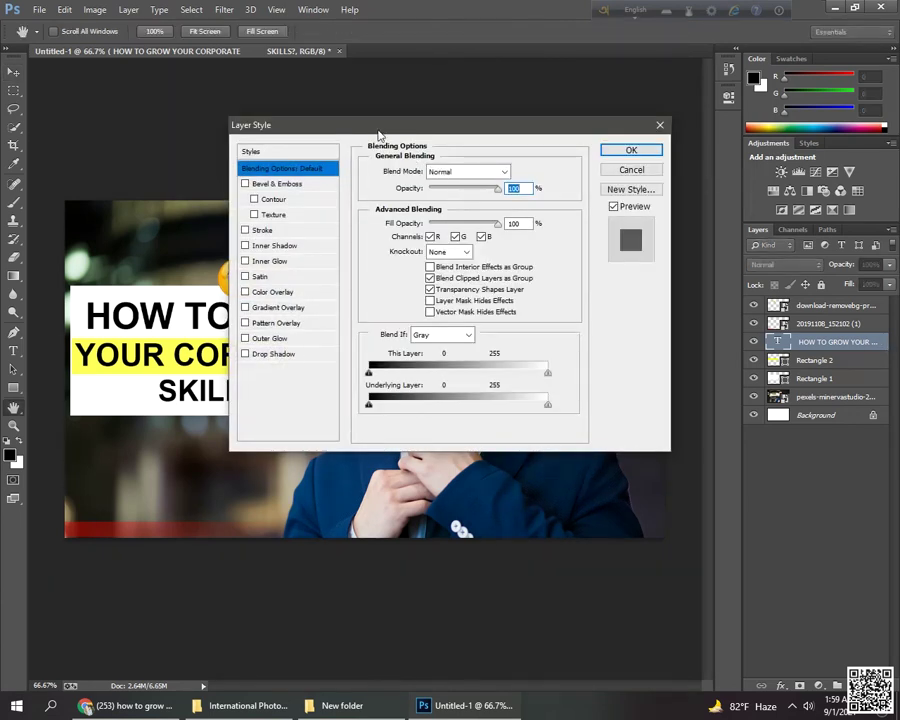
{"action": "left_click_drag", "start_coordinate": [370, 131], "coordinate": [556, 136]}
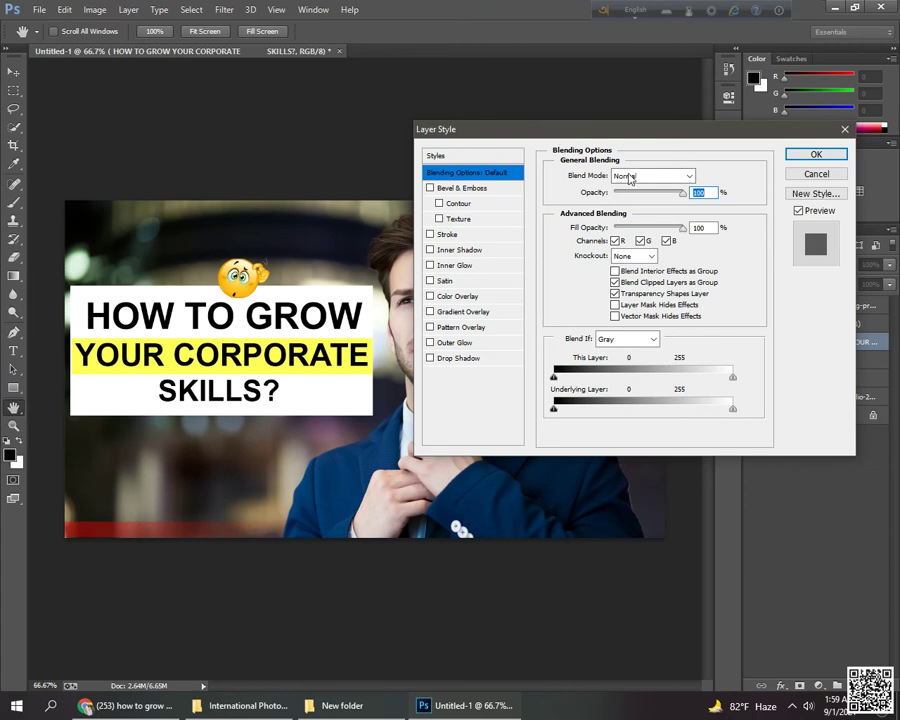
{"action": "left_click", "coordinate": [452, 360]}
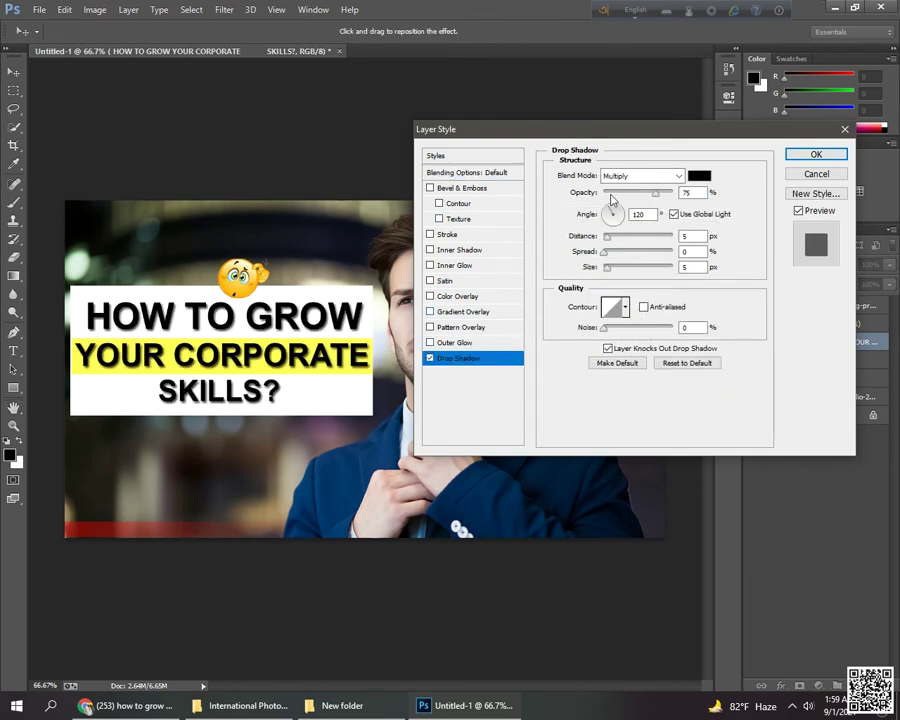
Step: Set the headline's drop shadow to 23% opacity, 3 px distance, 34% spread and 3 px size
{"action": "left_click", "coordinate": [617, 238]}
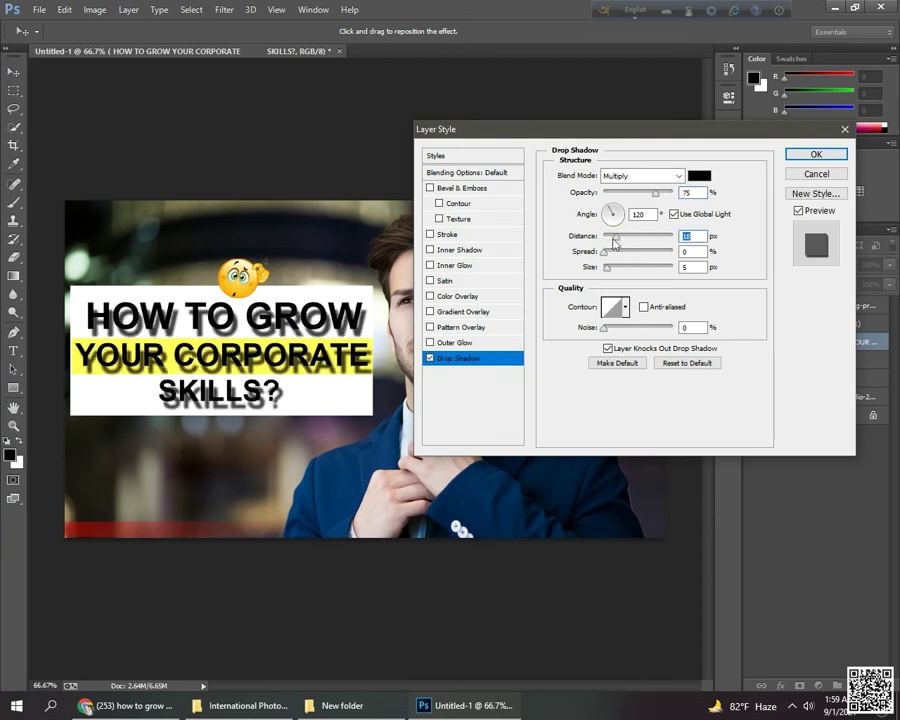
{"action": "left_click_drag", "start_coordinate": [614, 243], "coordinate": [606, 237]}
{"action": "left_click", "coordinate": [619, 191]}
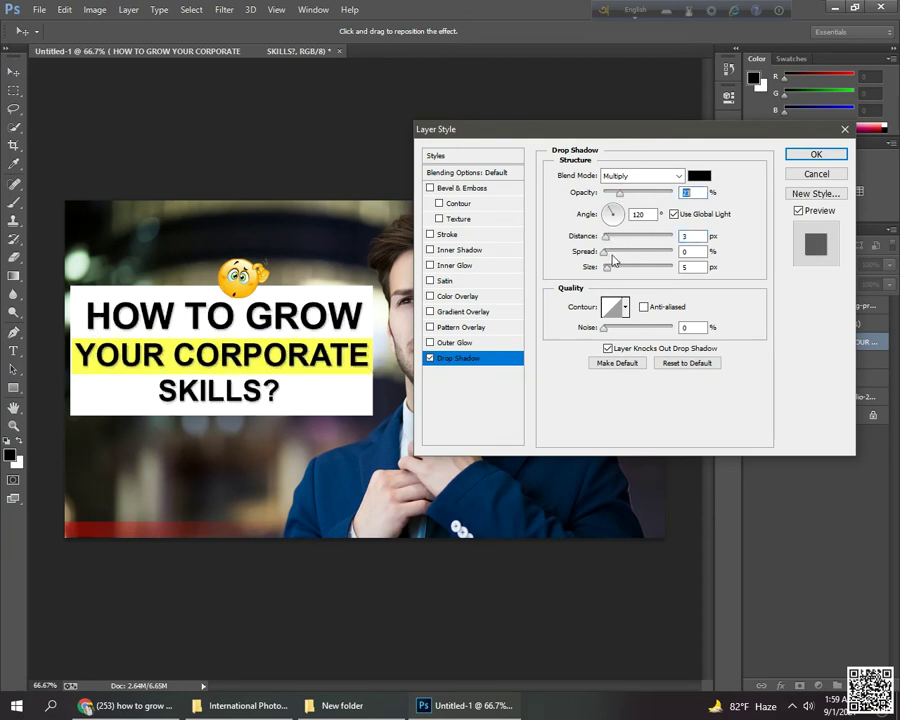
{"action": "mouse_move", "coordinate": [606, 253]}
{"action": "left_mouse_down"}
{"action": "mouse_move", "coordinate": [658, 254]}
{"action": "mouse_move", "coordinate": [628, 253]}
{"action": "mouse_move", "coordinate": [650, 271]}
{"action": "mouse_move", "coordinate": [606, 277]}
{"action": "left_mouse_up"}
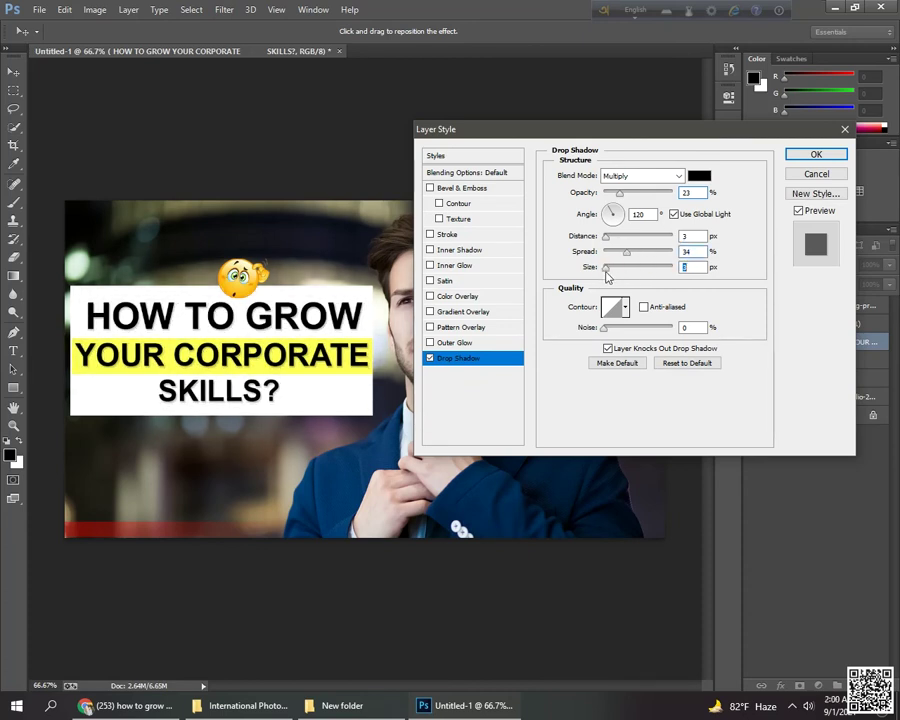
{"action": "type", "text": "3"}
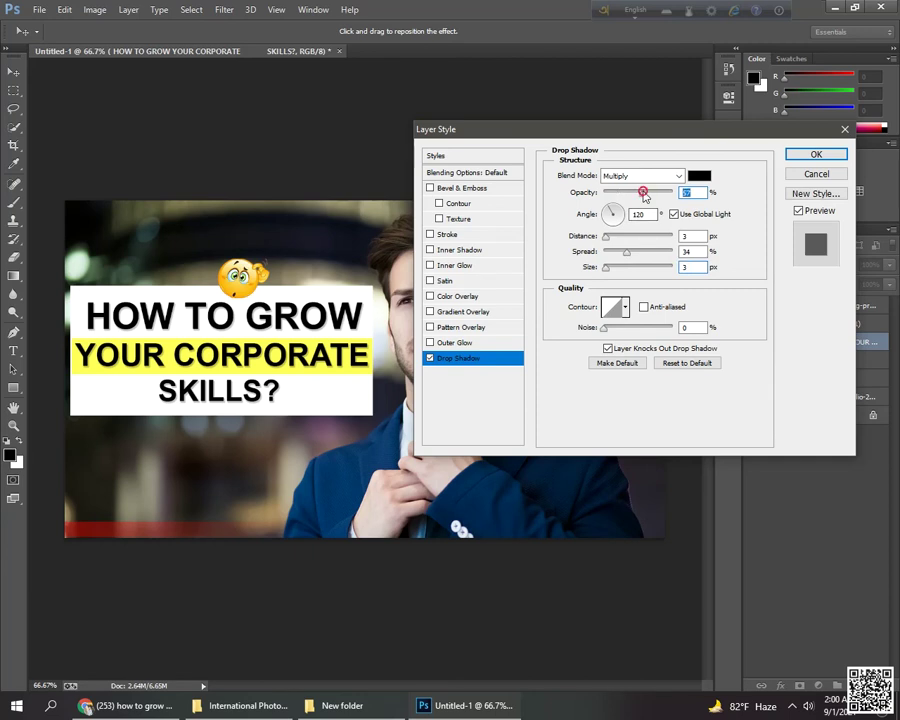
Step: Soften the headline's drop shadow to 17% opacity, 24% spread and 4 px distance, and apply the layer style
{"action": "left_click", "coordinate": [644, 192]}
{"action": "left_click_drag", "start_coordinate": [644, 196], "coordinate": [617, 198]}
{"action": "left_click_drag", "start_coordinate": [626, 252], "coordinate": [605, 242]}
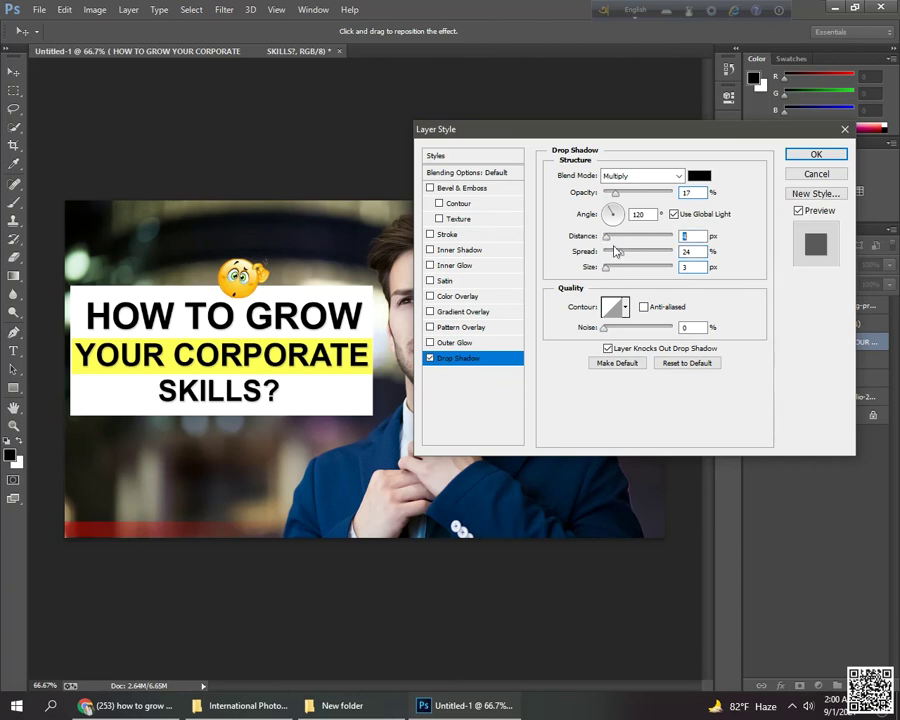
{"action": "left_click", "coordinate": [801, 156]}
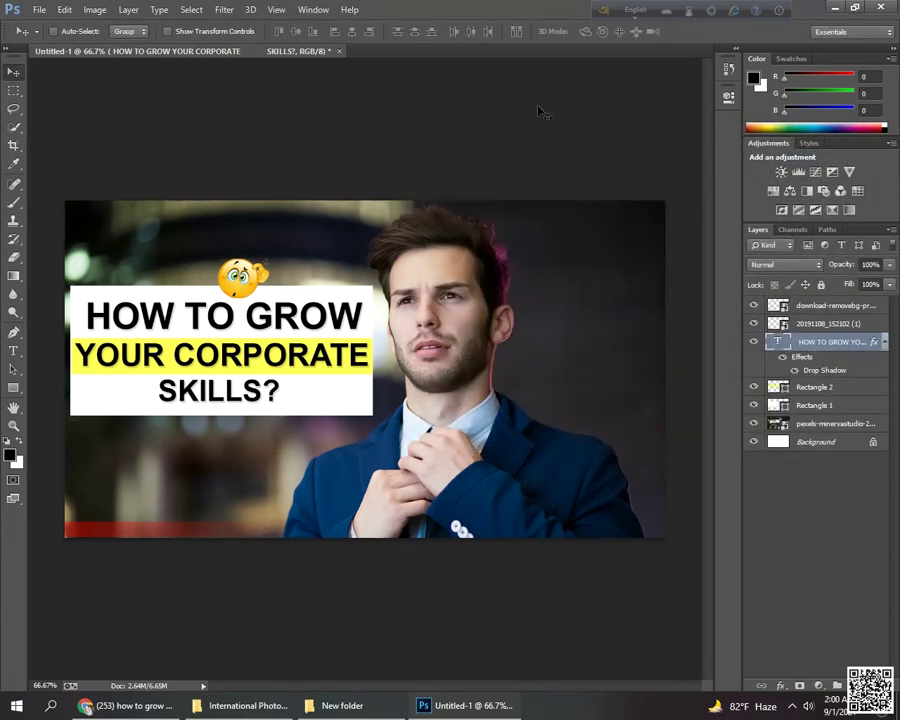
Step: Bring the red bar layer to the front, and shift the emoji, headline and both rectangles together slightly upward
{"action": "left_click", "coordinate": [820, 305]}
{"action": "left_click", "coordinate": [820, 406], "text": "shift"}
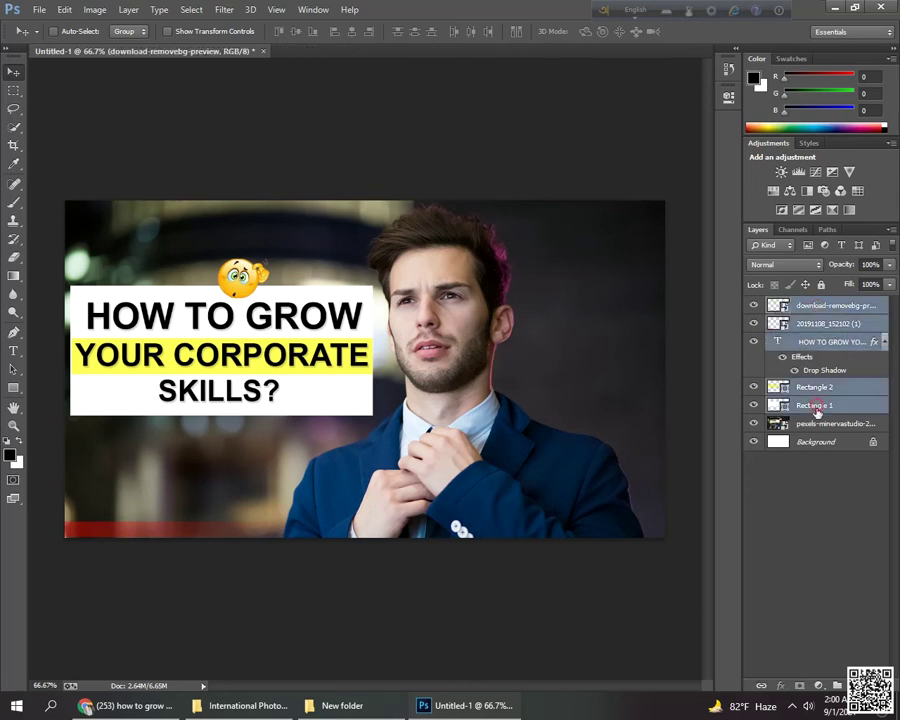
{"action": "key", "text": "ctrl+["}
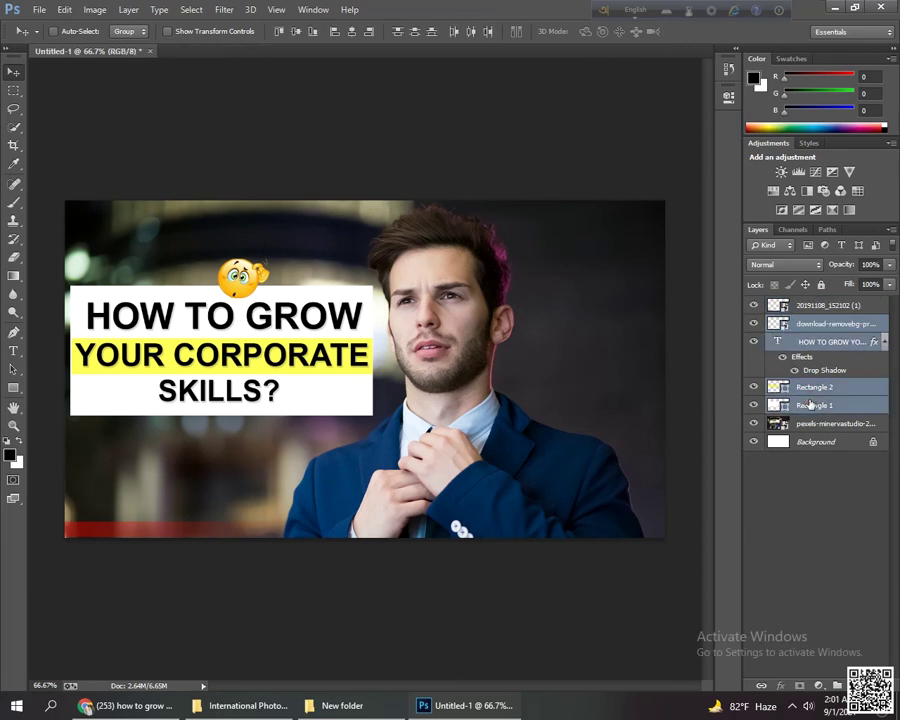
{"action": "left_click_drag", "start_coordinate": [346, 392], "coordinate": [350, 381]}
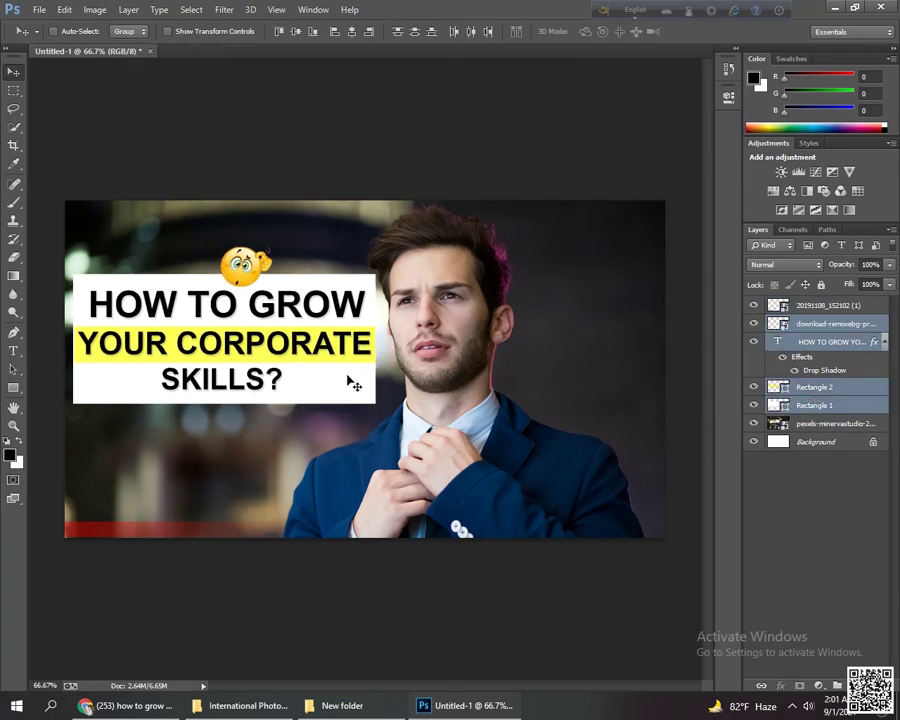
{"action": "key", "text": "Left"}
{"action": "key", "text": "Left"}
{"action": "key", "text": "Left"}
{"action": "key", "text": "Left"}
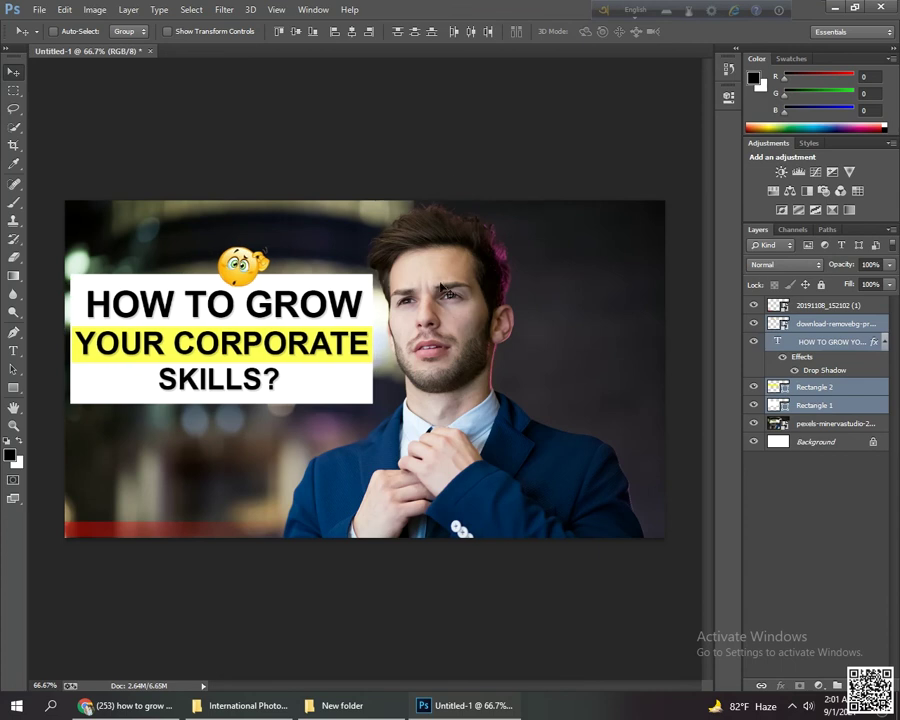
Step: Open the businessman photo in the Camera Raw Filter; set Clarity +7, Vibrance +12, Blacks -6, Whites +3 and Shadows -6, and adjust Highlights and Contrast
{"action": "left_click", "coordinate": [818, 424]}
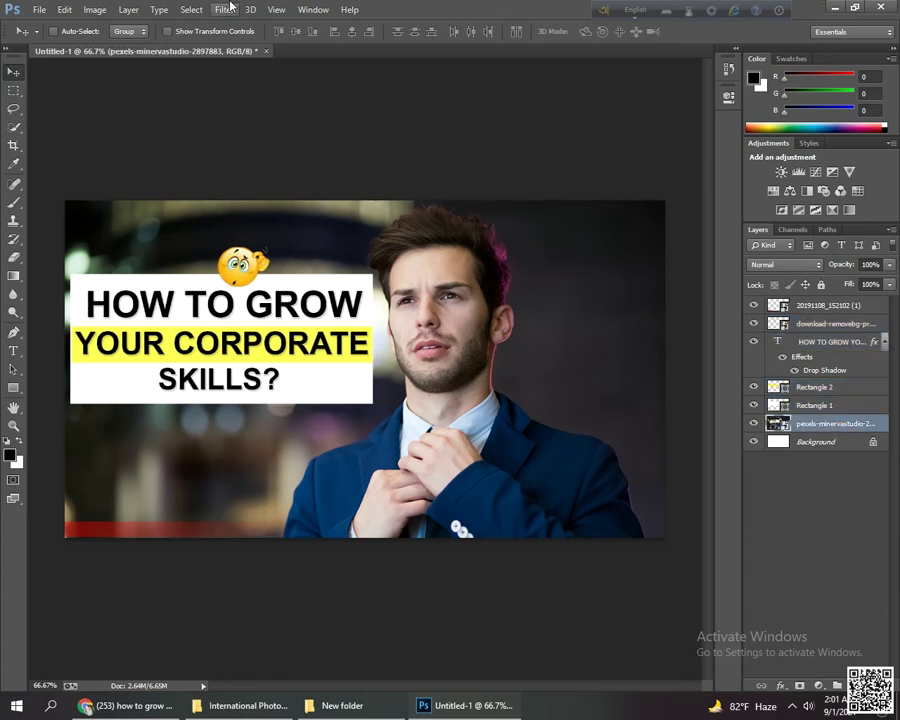
{"action": "left_click", "coordinate": [226, 9]}
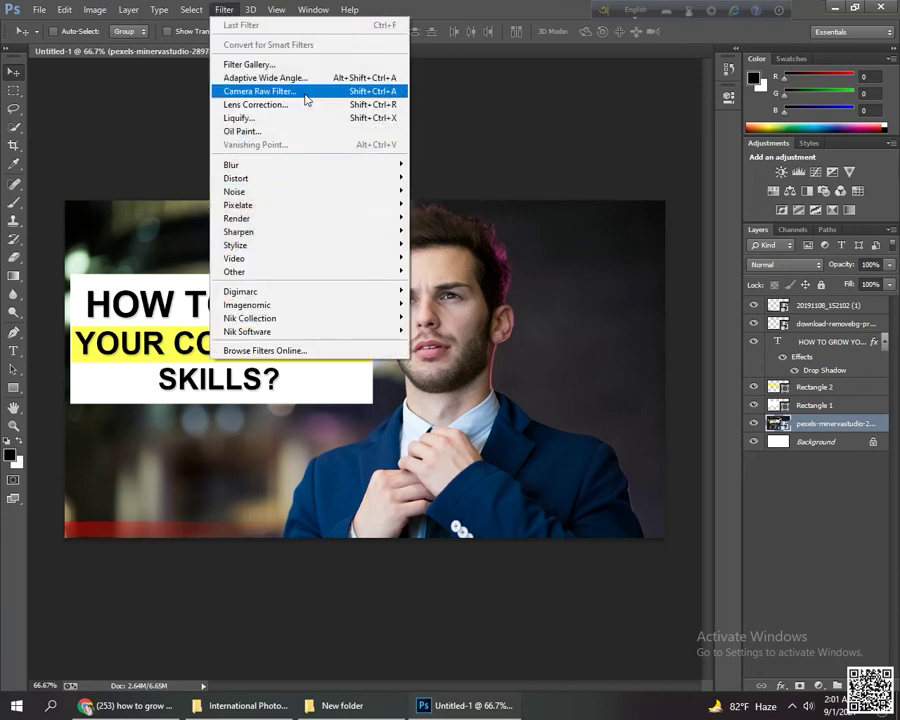
{"action": "left_click", "coordinate": [306, 99]}
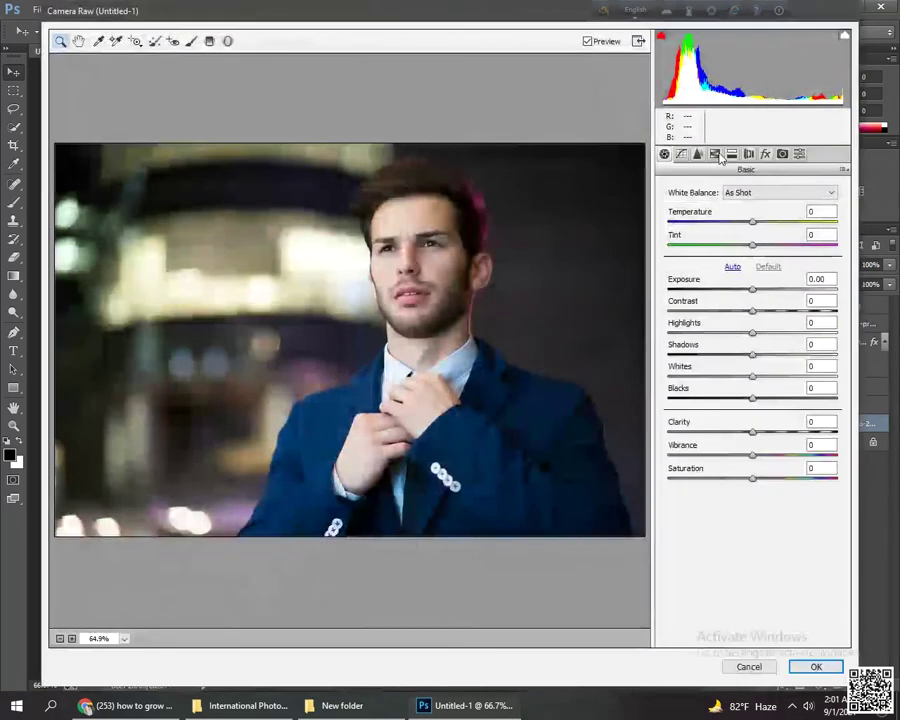
{"action": "left_click_drag", "start_coordinate": [750, 457], "coordinate": [750, 405]}
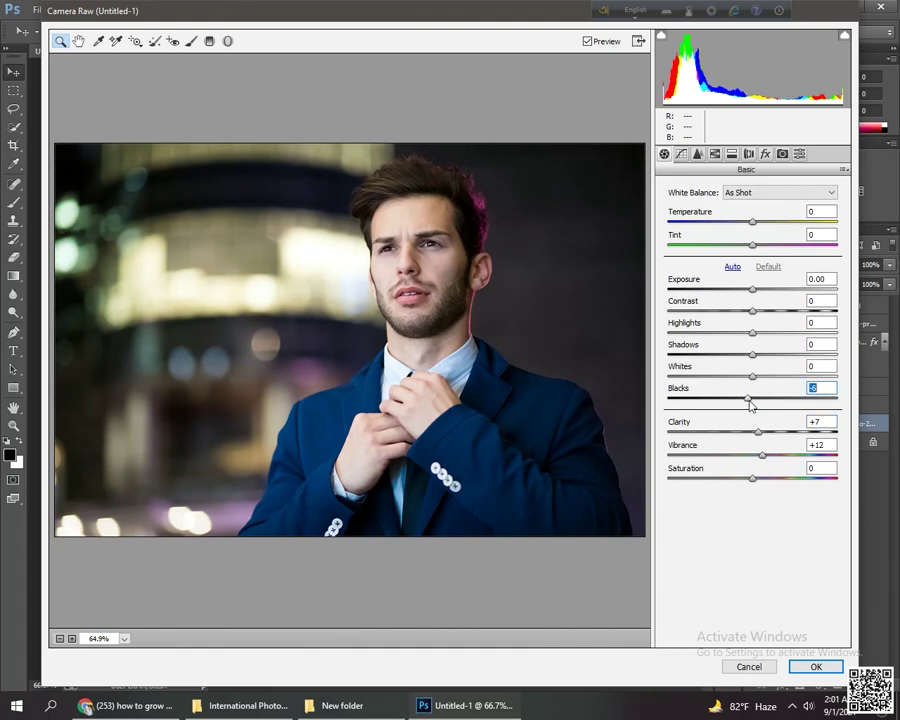
{"action": "left_click_drag", "start_coordinate": [752, 377], "coordinate": [748, 357]}
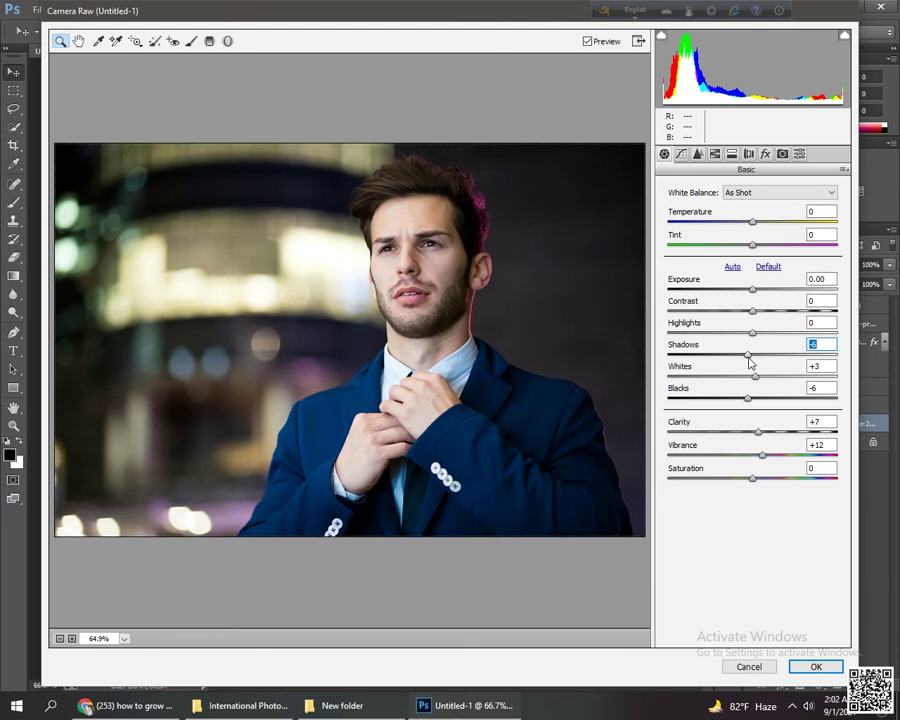
{"action": "left_click", "coordinate": [753, 336]}
{"action": "left_click_drag", "start_coordinate": [753, 338], "coordinate": [757, 340]}
{"action": "left_click", "coordinate": [753, 309]}
Step: Raise the RGB tone curve's midpoint to input 128, output 132, and set the Oranges saturation to +6
{"action": "left_click", "coordinate": [681, 154]}
{"action": "left_click_drag", "start_coordinate": [752, 337], "coordinate": [752, 334]}
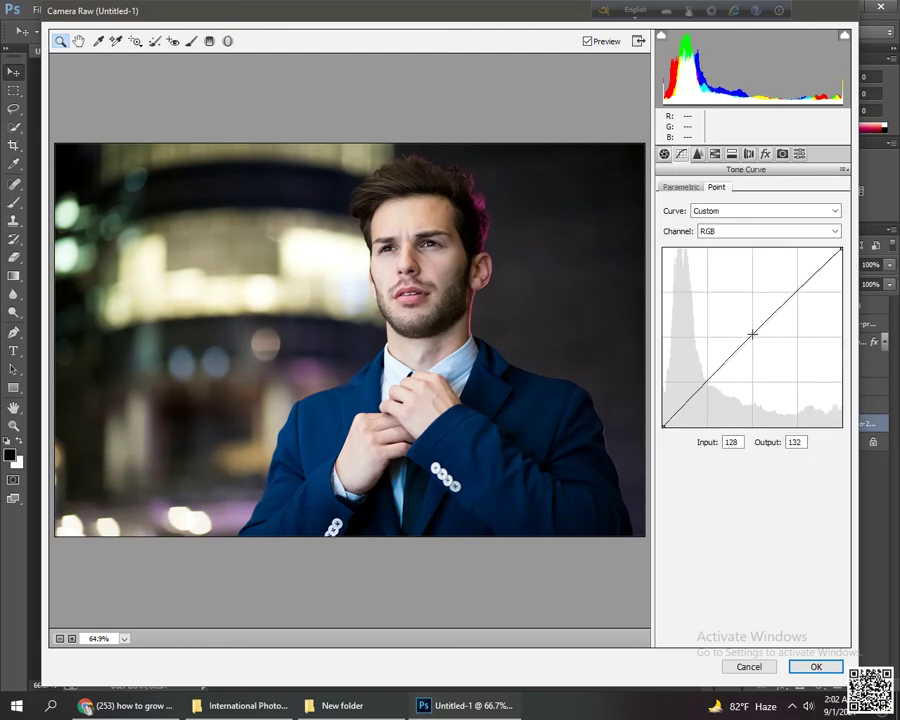
{"action": "left_click", "coordinate": [714, 153]}
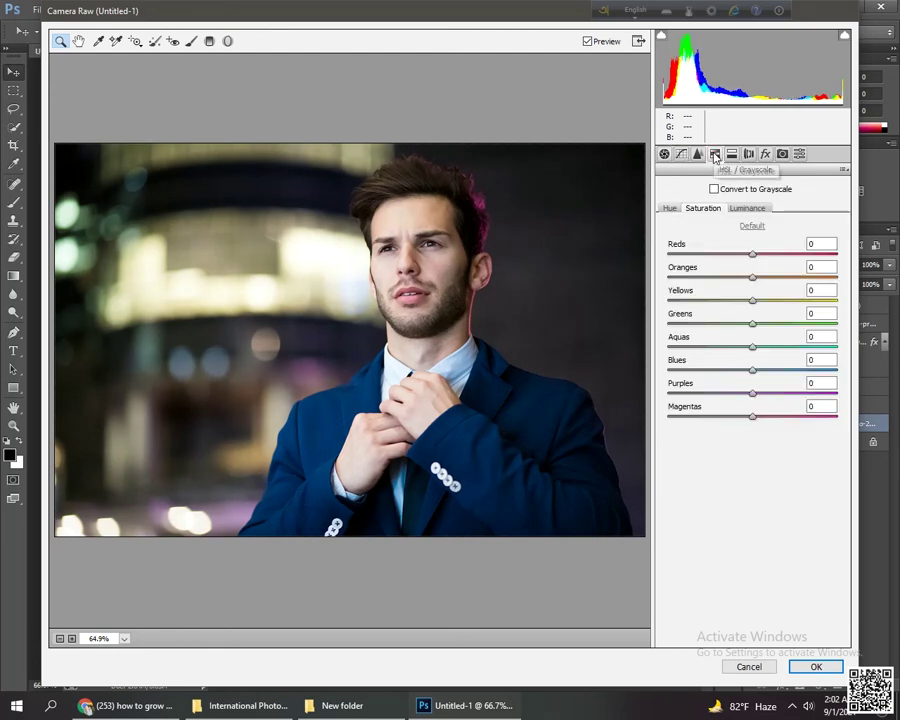
{"action": "left_click_drag", "start_coordinate": [750, 279], "coordinate": [760, 283]}
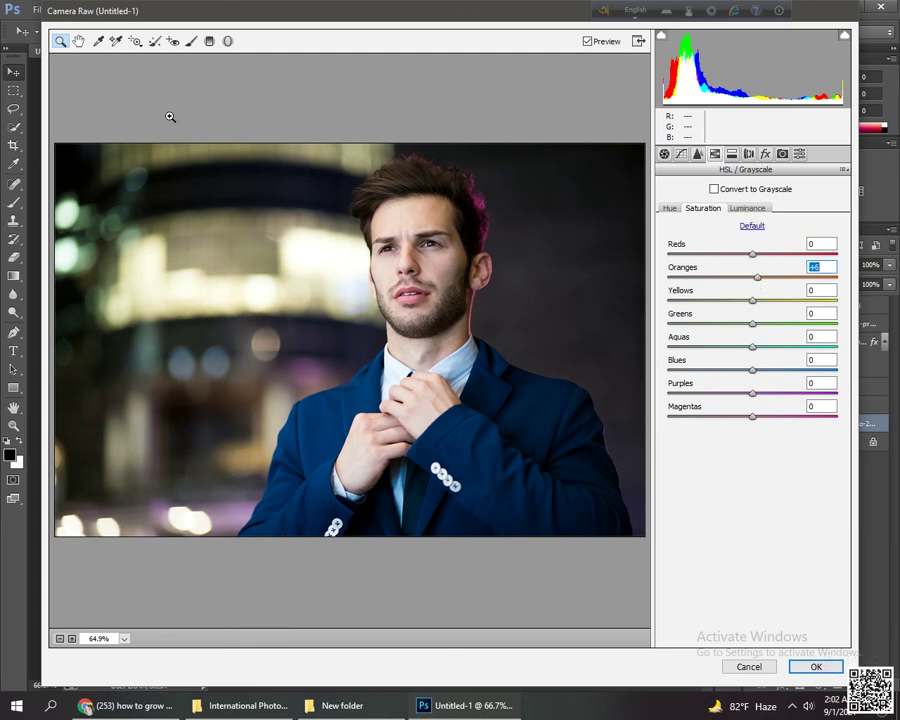
Step: Darken all four edges of the photo with graduated filters at -0.55 exposure and apply the Camera Raw adjustments
{"action": "left_click", "coordinate": [209, 42]}
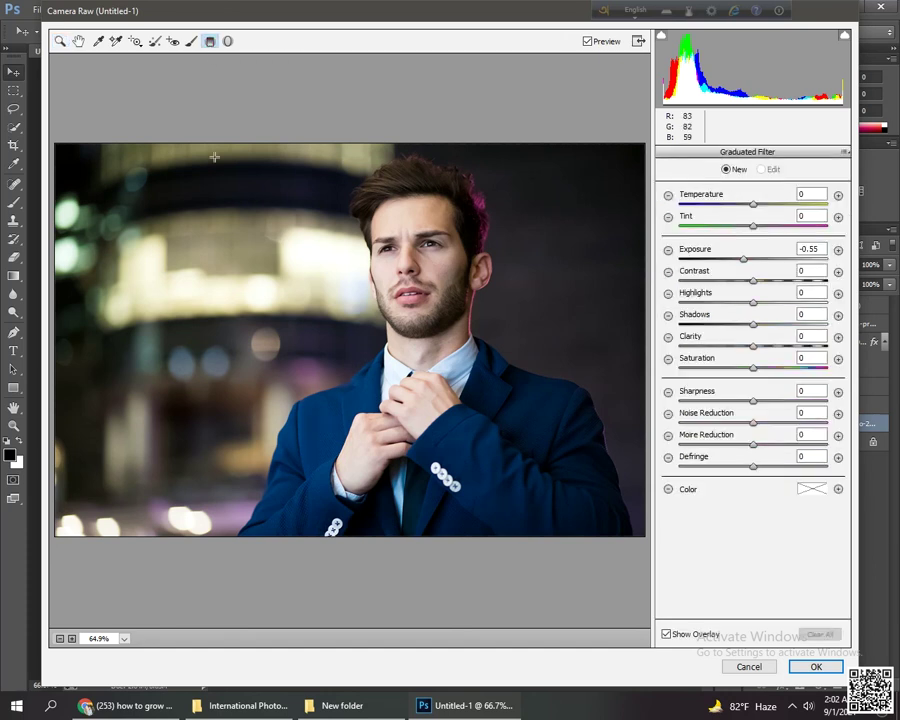
{"action": "key", "text": "ctrl+minus"}
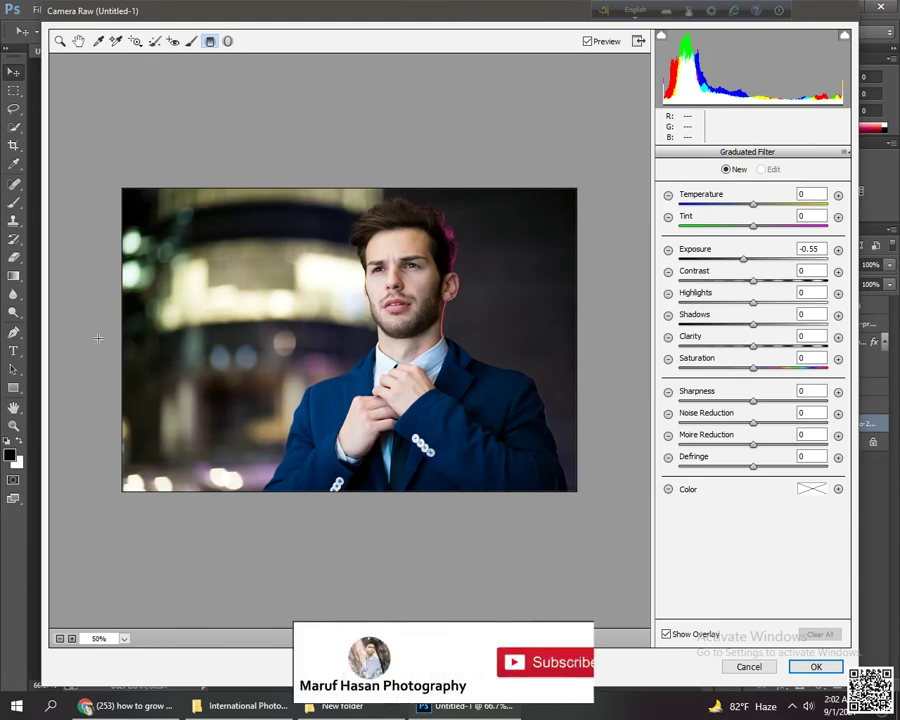
{"action": "left_click_drag", "start_coordinate": [102, 343], "coordinate": [280, 346]}
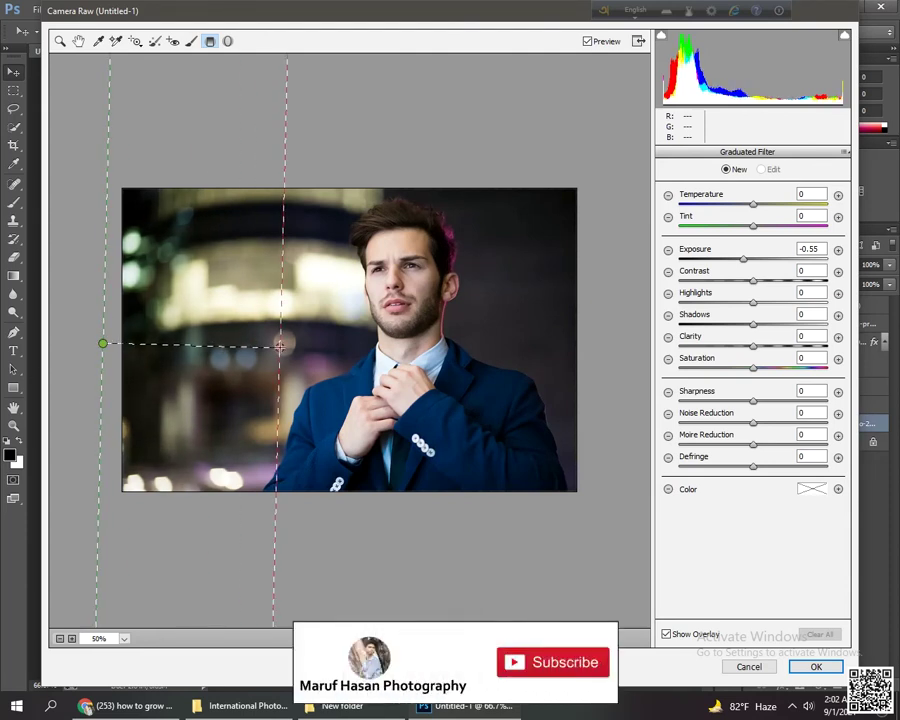
{"action": "left_click_drag", "start_coordinate": [352, 521], "coordinate": [352, 408]}
{"action": "left_click_drag", "start_coordinate": [583, 349], "coordinate": [613, 349]}
{"action": "left_click_drag", "start_coordinate": [344, 170], "coordinate": [344, 243]}
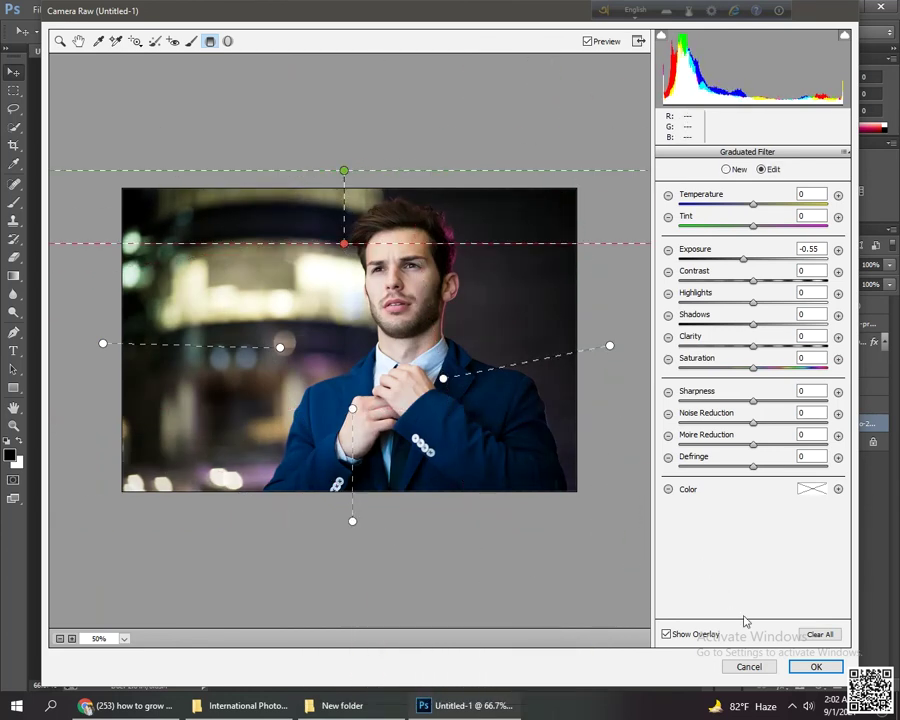
{"action": "left_click", "coordinate": [814, 666]}
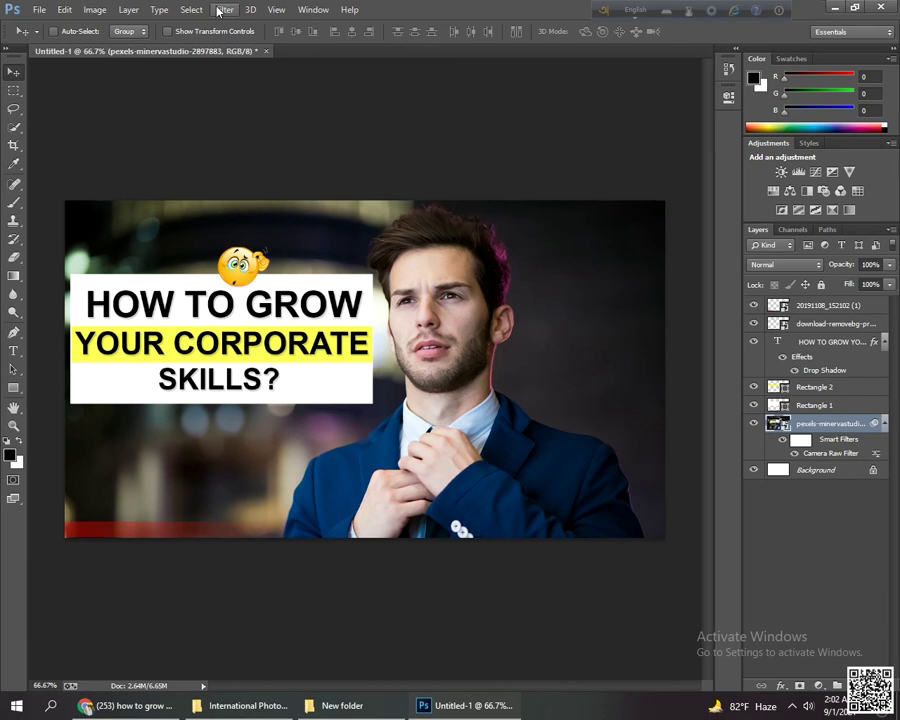
{"action": "key", "text": "ctrl+minus"}
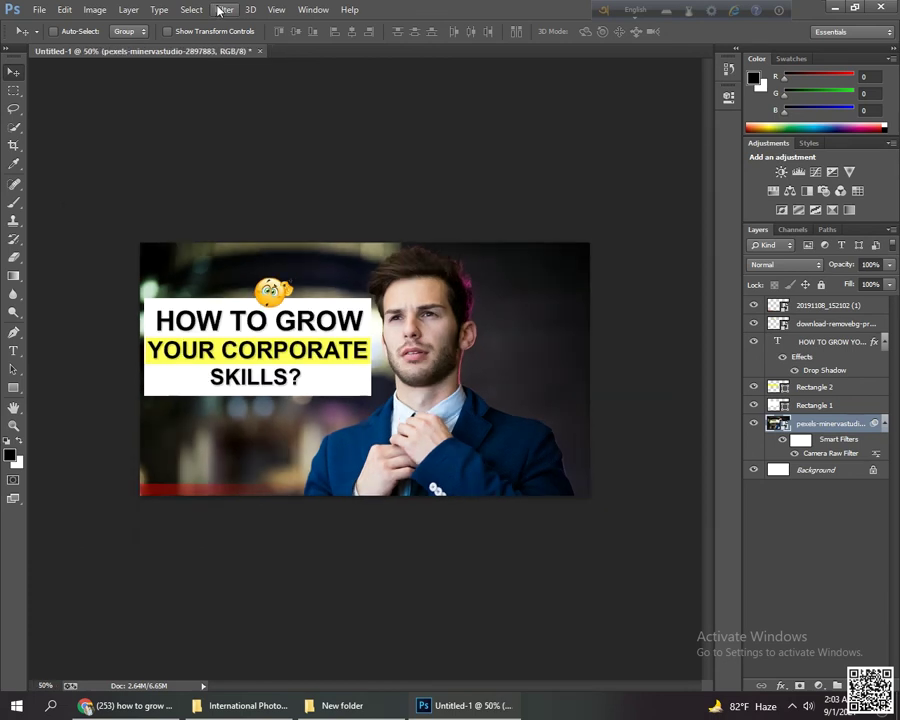